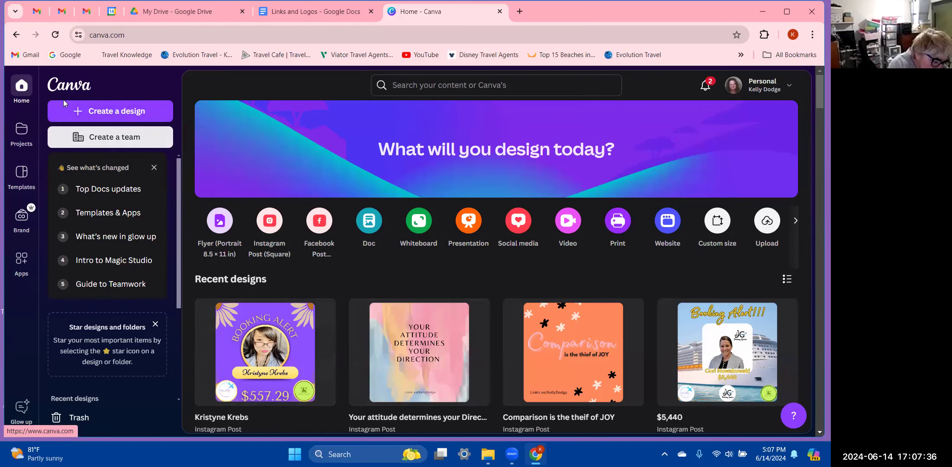
# Step: Start a new design and show the full catalogue of design types
pyautogui.click(111, 110)
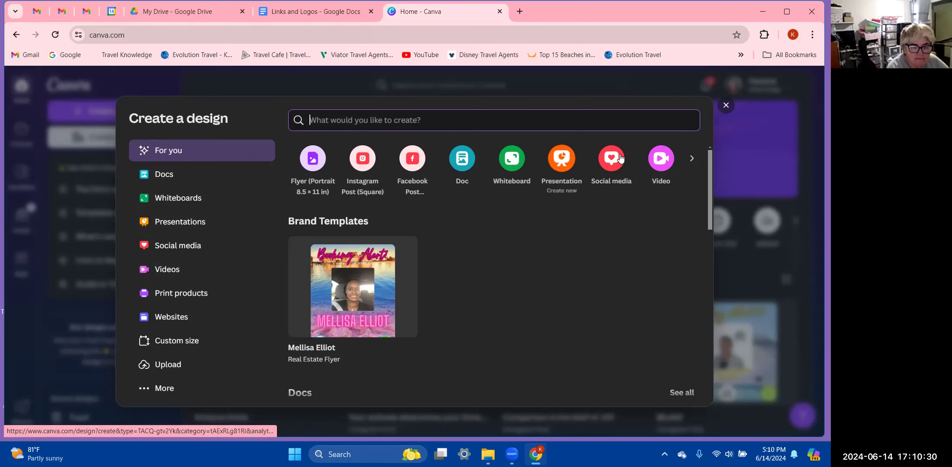
pyautogui.click(695, 159)
pyautogui.click(692, 159)
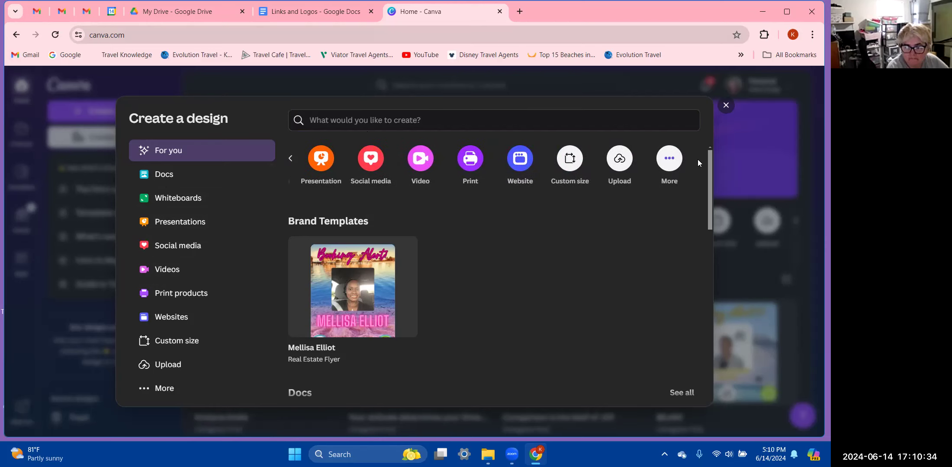
pyautogui.click(670, 159)
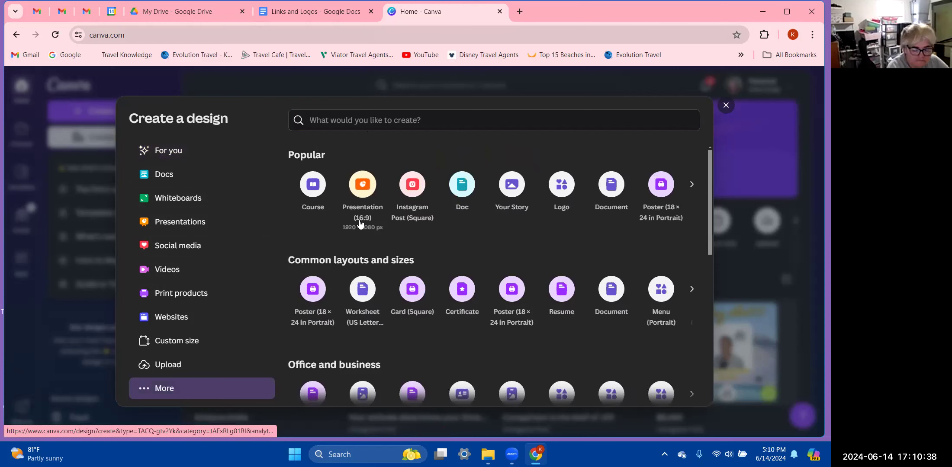
# Step: Browse the available design types and create a blank portrait Real Estate Flyer from the popular ones
pyautogui.scroll(-3, 363, 221)
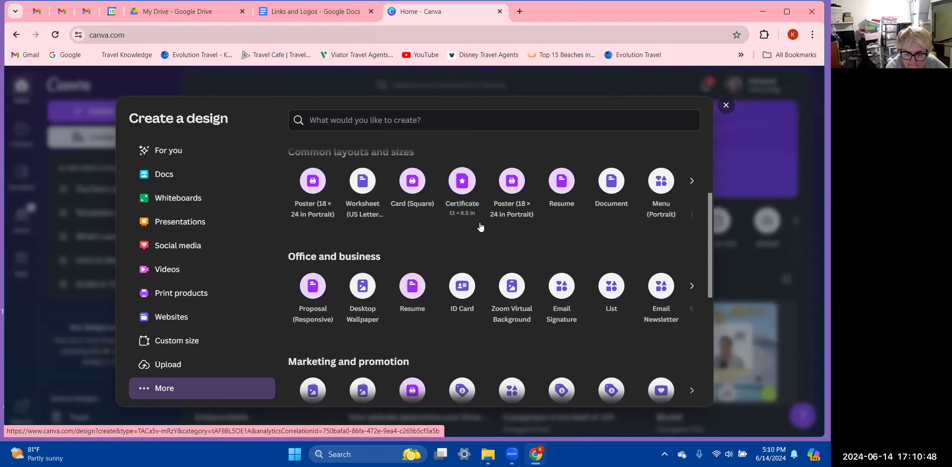
pyautogui.scroll(-2, 479, 228)
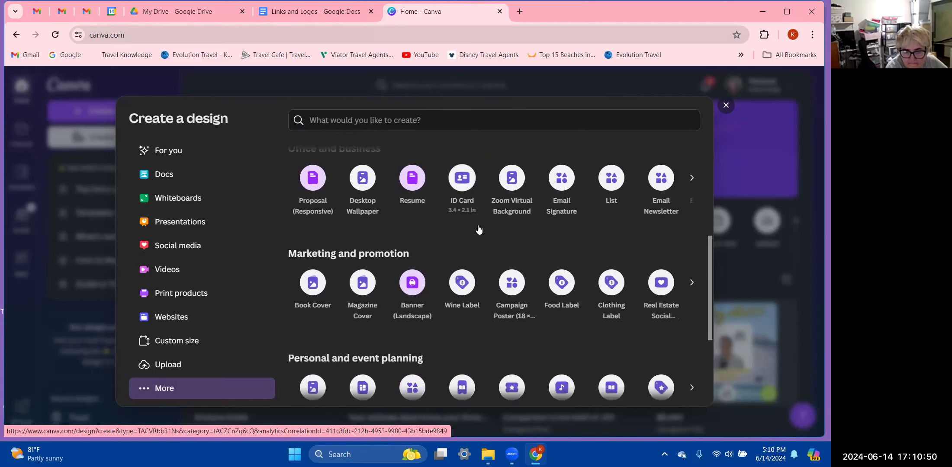
pyautogui.scroll(-1, 479, 229)
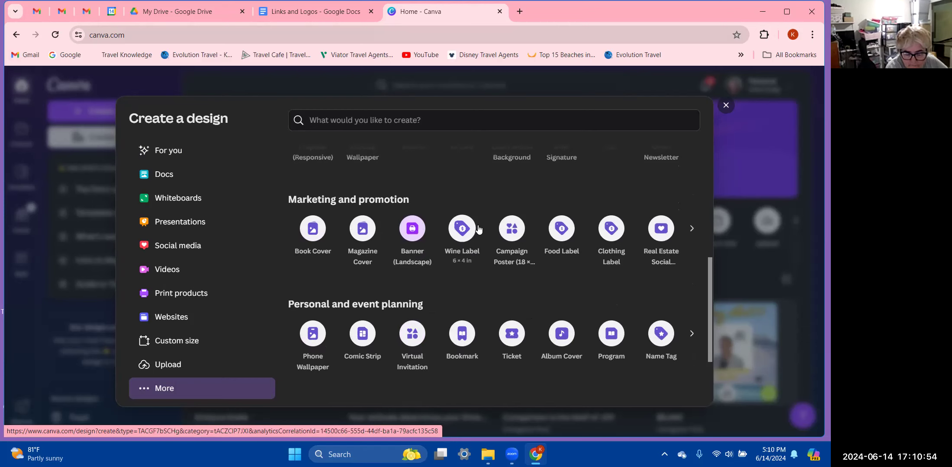
pyautogui.scroll(4, 478, 230)
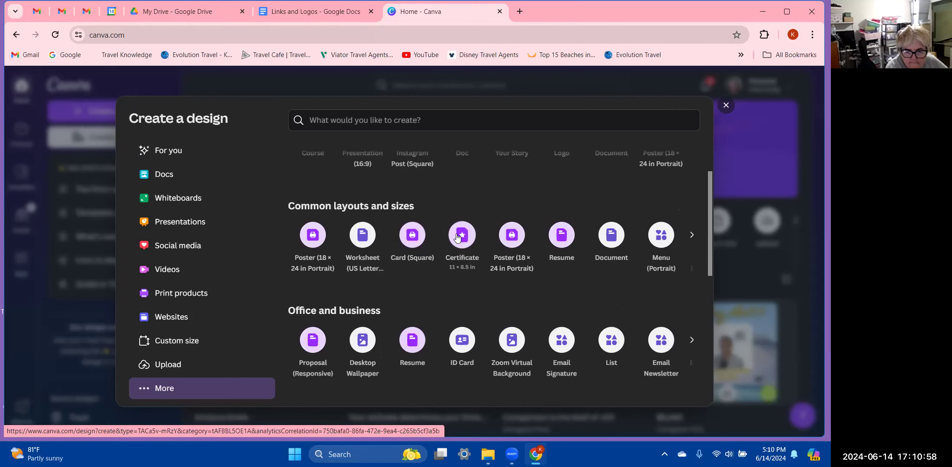
pyautogui.scroll(1, 456, 237)
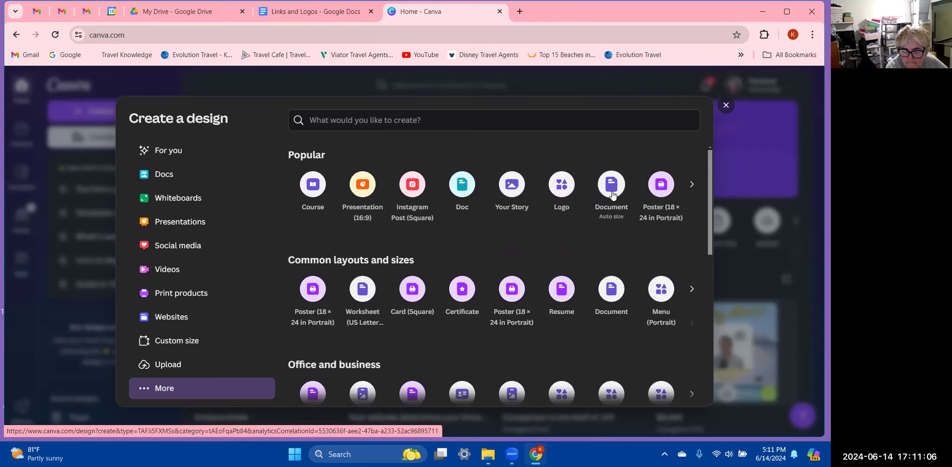
pyautogui.click(691, 184)
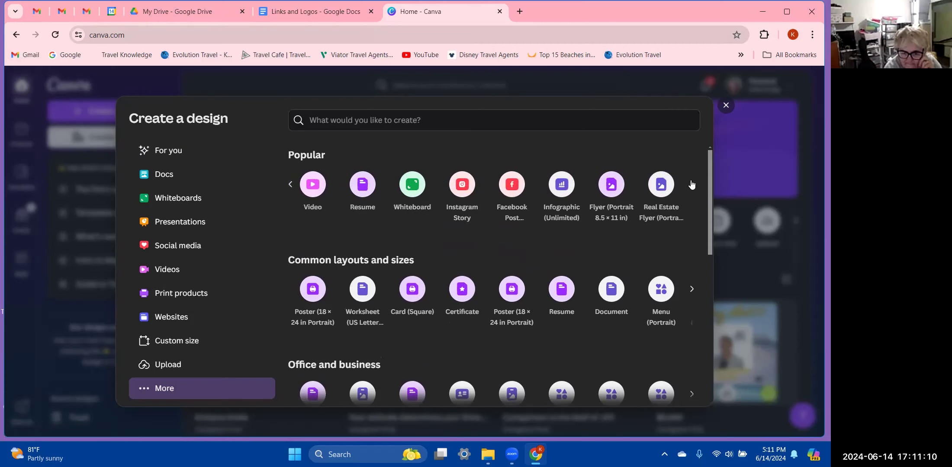
pyautogui.click(611, 185)
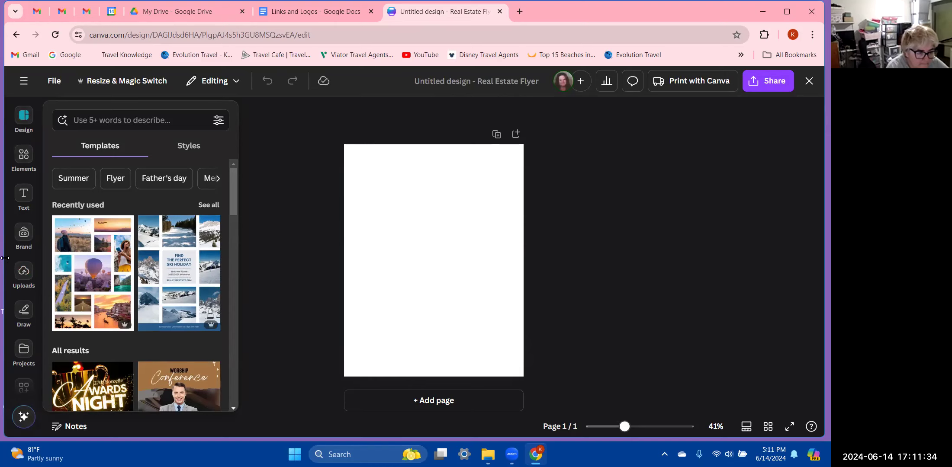
# Step: Look through all project folders and view the contents of the team building folder
pyautogui.scroll(-3, 26, 235)
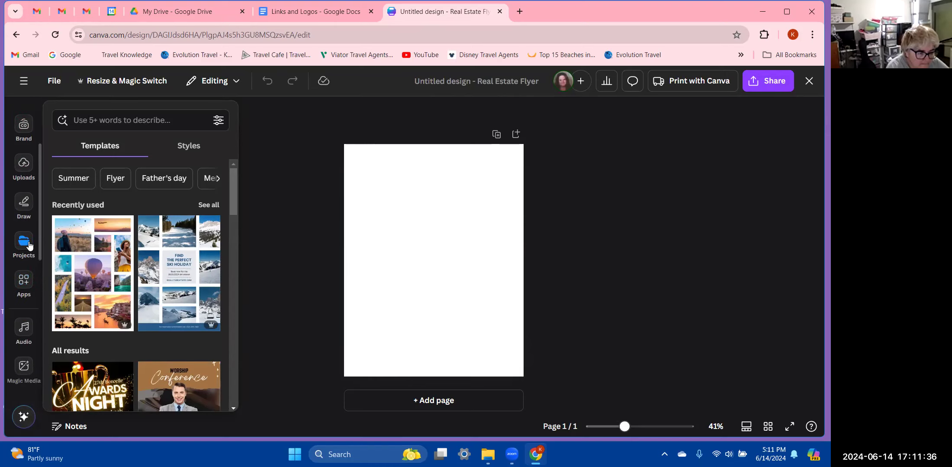
pyautogui.click(25, 243)
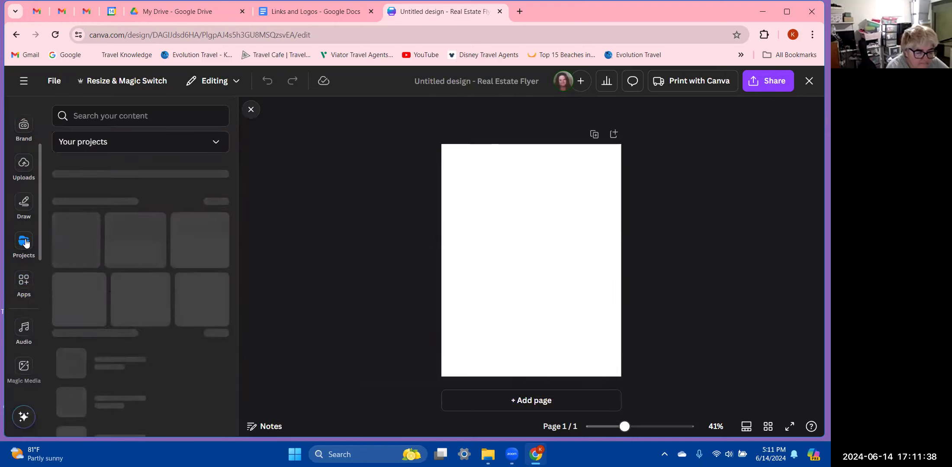
pyautogui.scroll(-5, 120, 260)
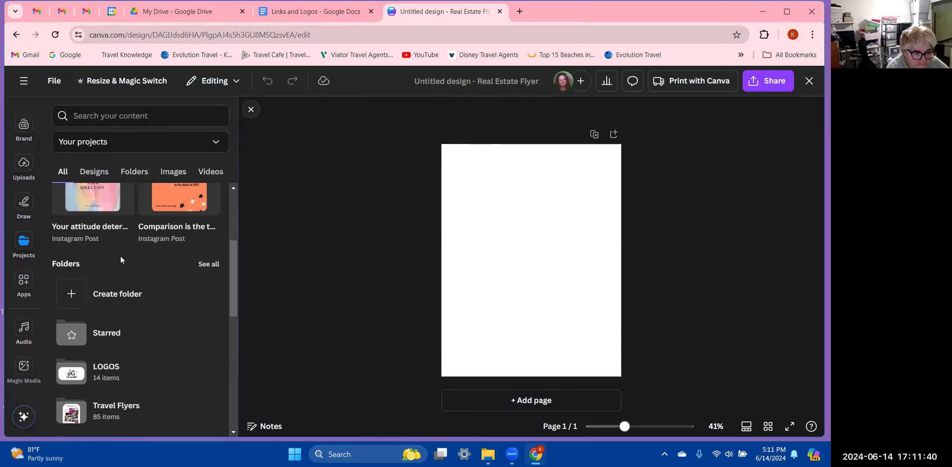
pyautogui.scroll(-3, 121, 258)
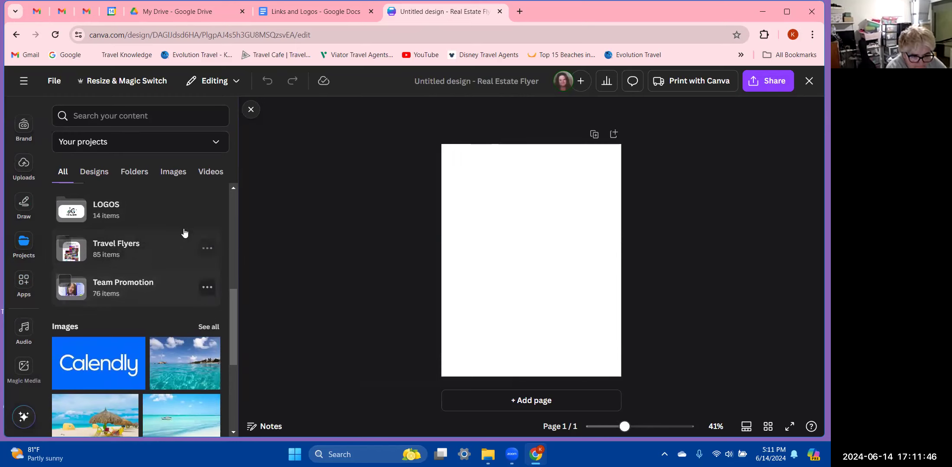
pyautogui.scroll(4, 184, 237)
pyautogui.click(212, 269)
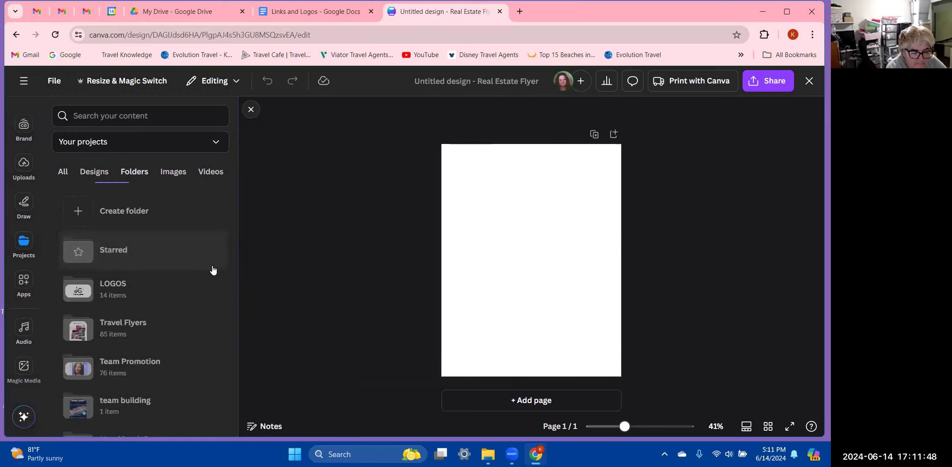
pyautogui.scroll(-3, 183, 278)
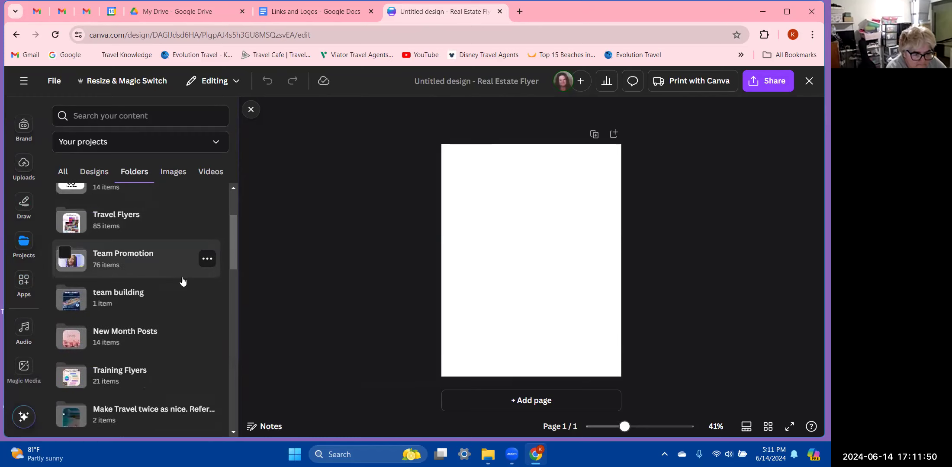
pyautogui.click(116, 298)
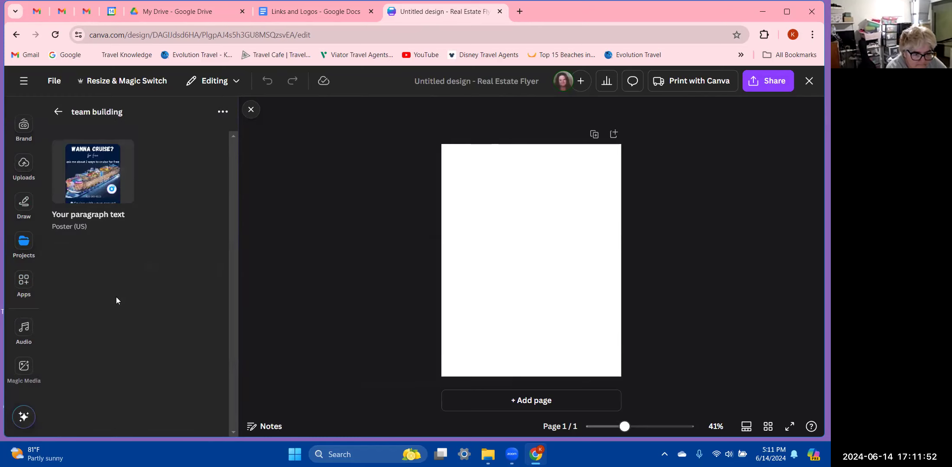
# Step: Return to the projects overview, look over its folders and images, and view only the designs
pyautogui.click(58, 112)
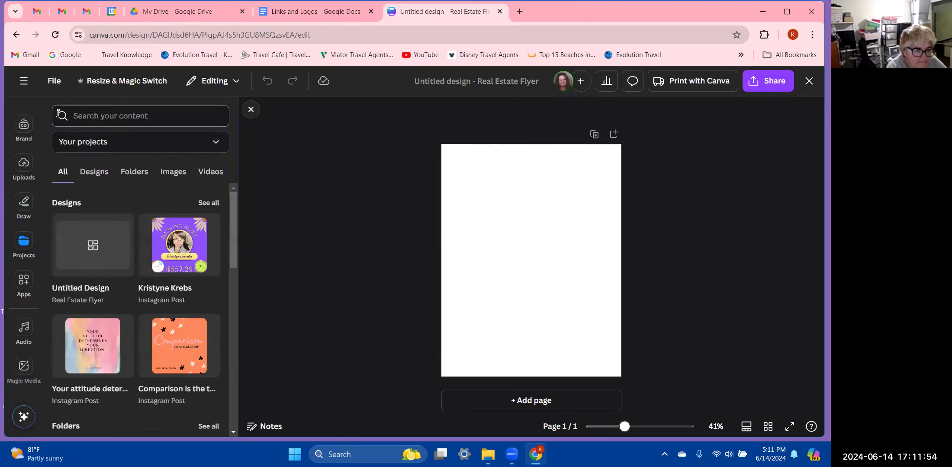
pyautogui.scroll(-1, 139, 234)
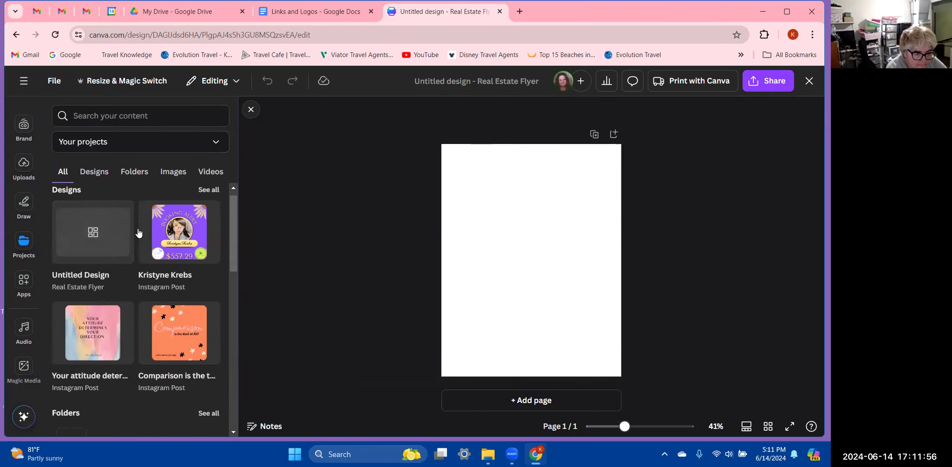
pyautogui.scroll(-5, 138, 233)
pyautogui.scroll(-3, 138, 233)
pyautogui.scroll(5, 138, 237)
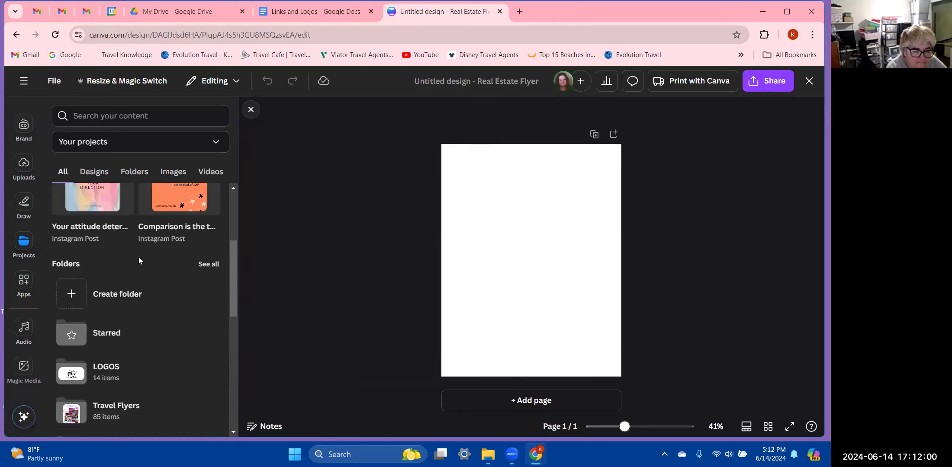
pyautogui.scroll(4, 138, 260)
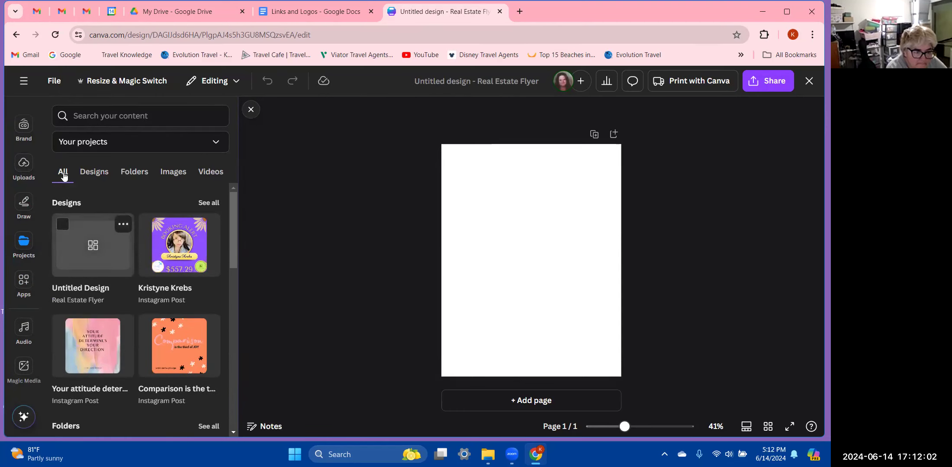
pyautogui.click(102, 172)
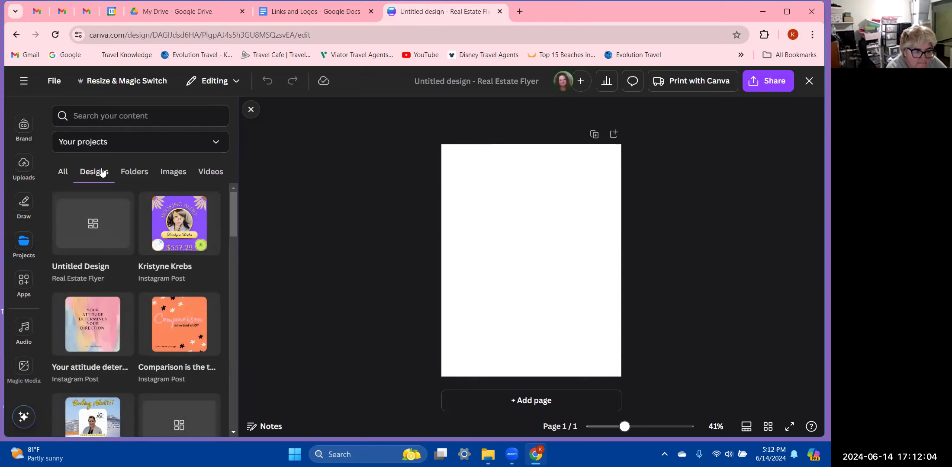
pyautogui.scroll(3, 24, 130)
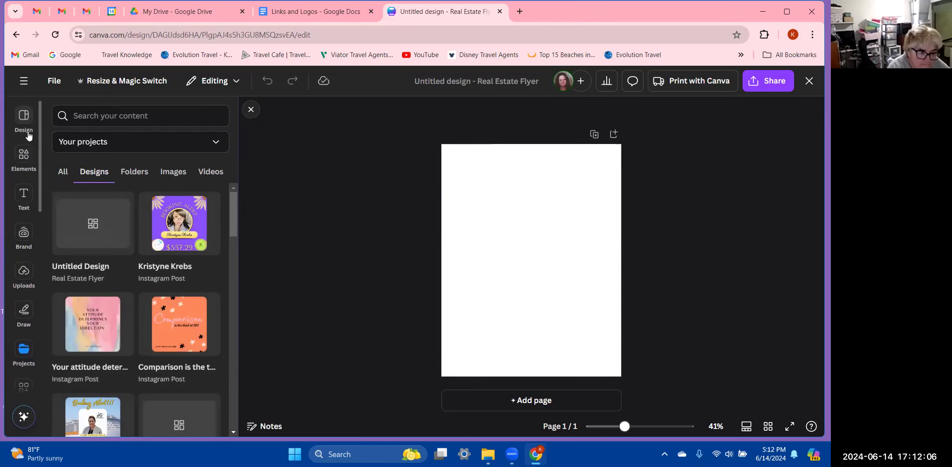
# Step: Return to the design templates and narrow them to Flyer and the Marketing flyer category
pyautogui.click(25, 121)
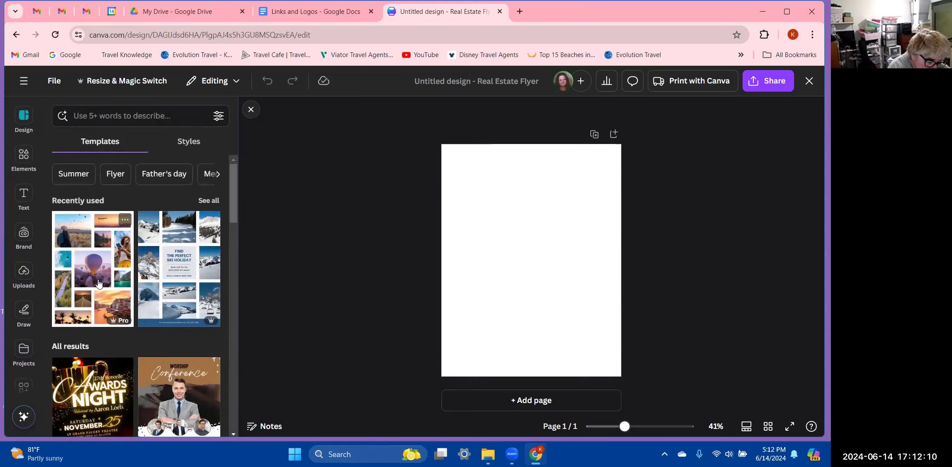
pyautogui.click(116, 174)
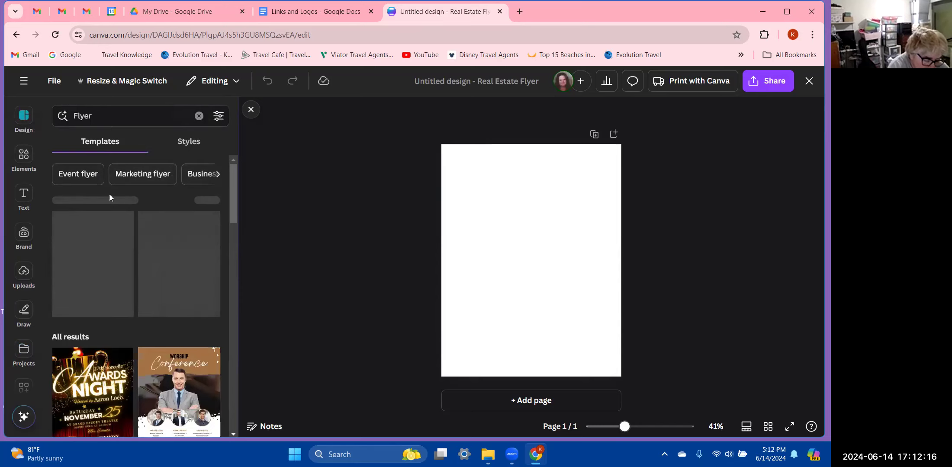
pyautogui.click(144, 178)
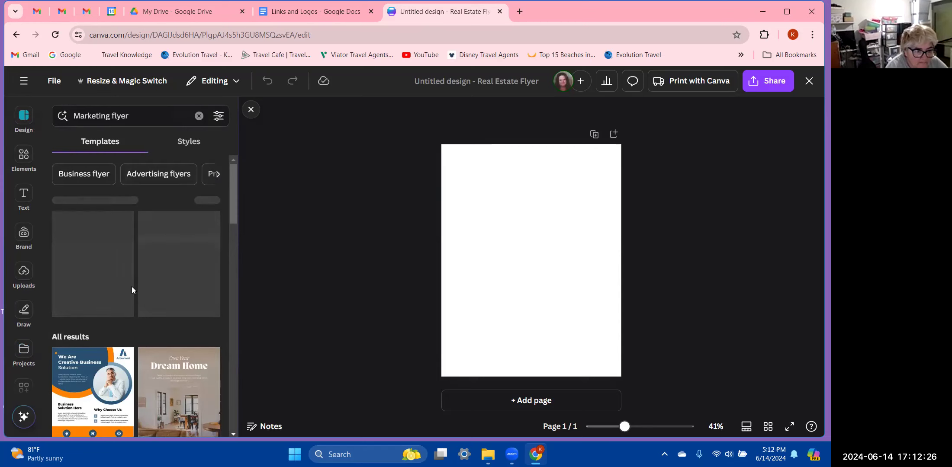
# Step: Browse the marketing flyer templates and apply the blue and yellow Digital Marketing Agency flyer to the blank page
pyautogui.scroll(-4, 130, 298)
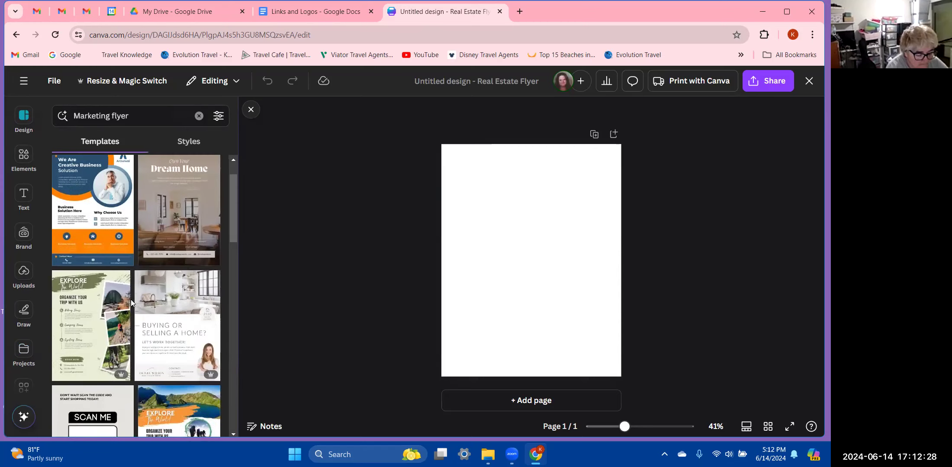
pyautogui.scroll(-2, 131, 303)
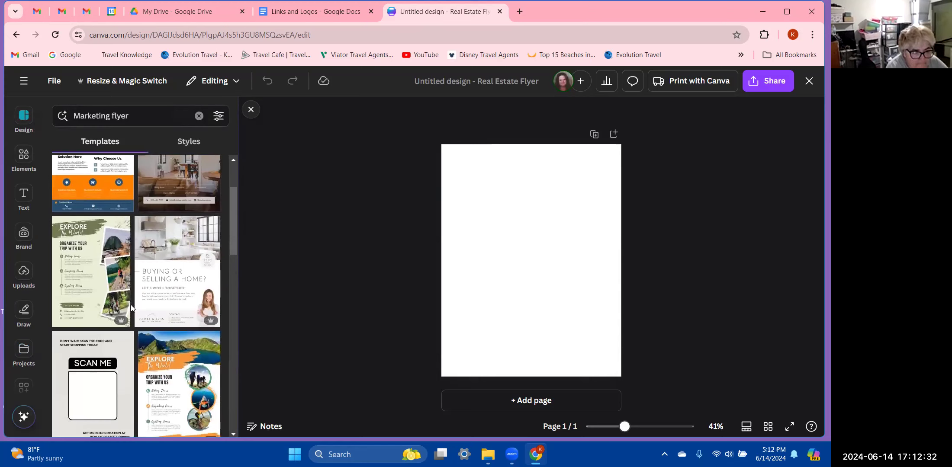
pyautogui.scroll(2, 132, 308)
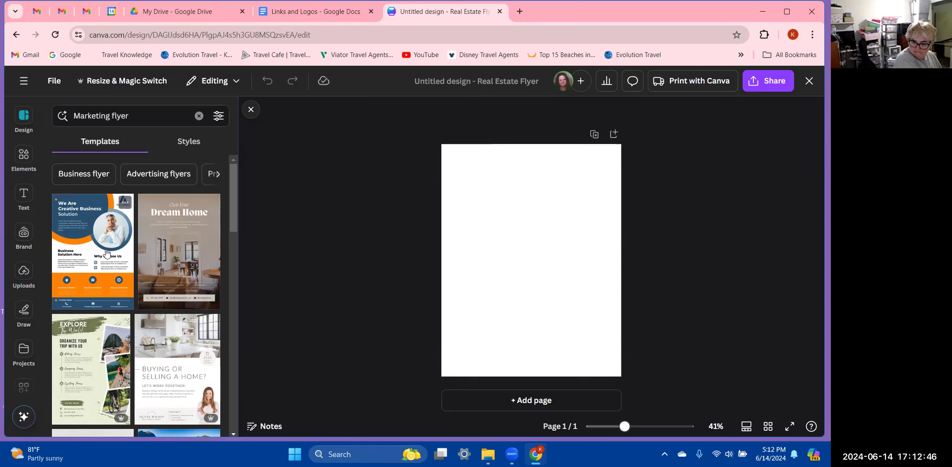
pyautogui.scroll(-6, 108, 254)
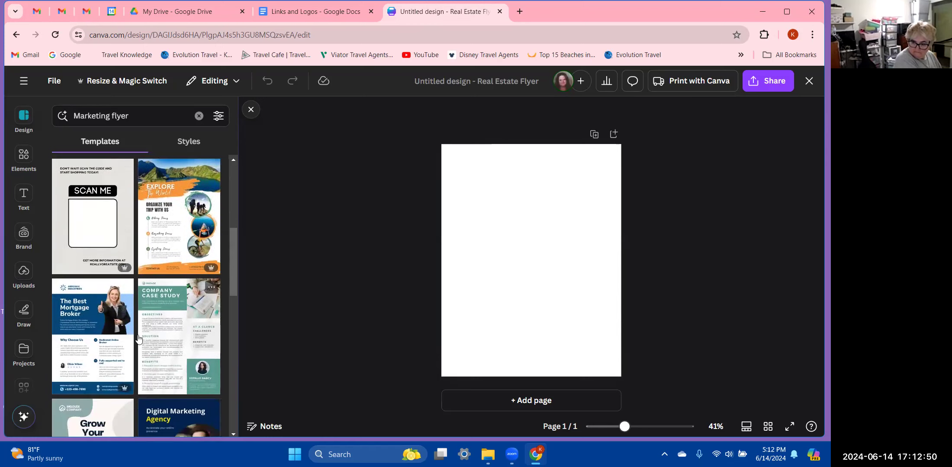
pyautogui.scroll(-4, 112, 313)
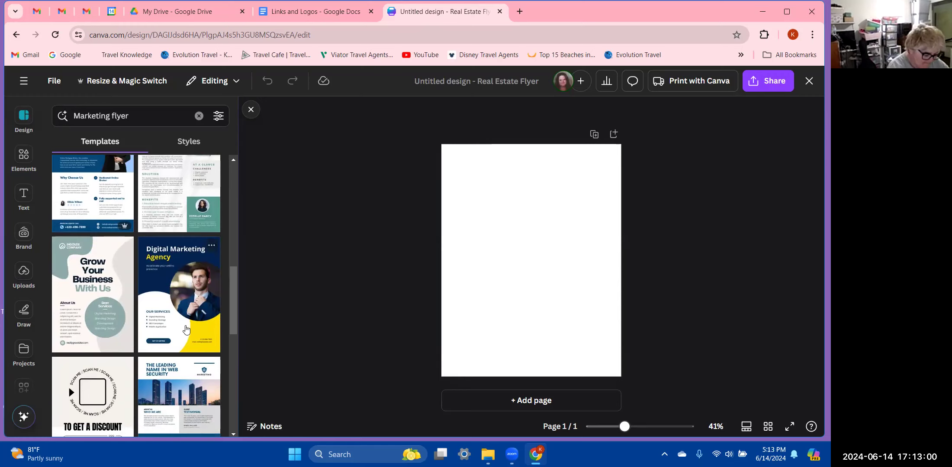
pyautogui.scroll(-3, 175, 321)
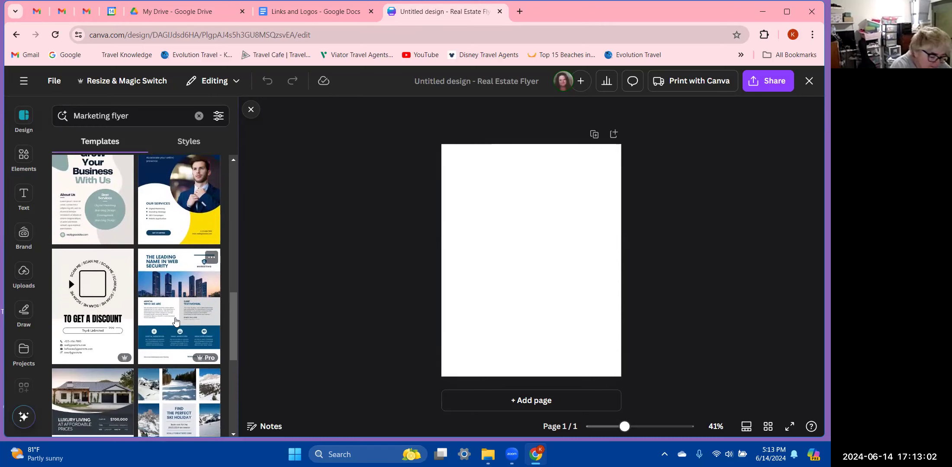
pyautogui.scroll(3, 175, 321)
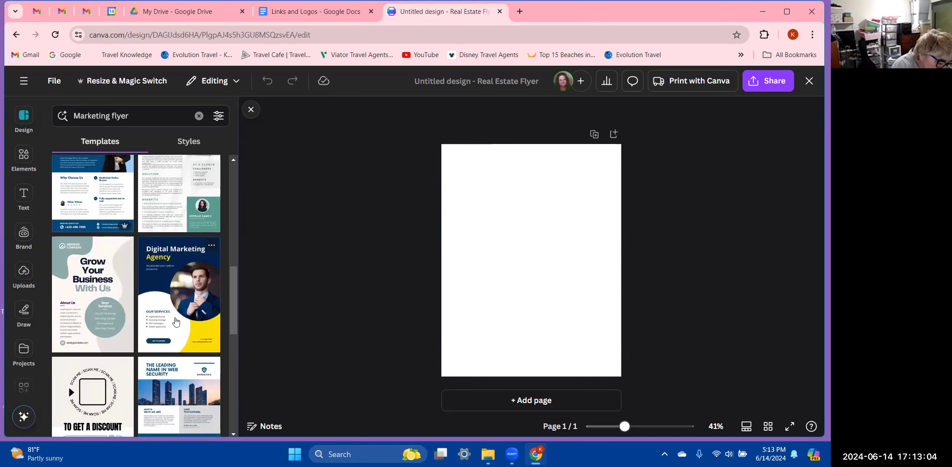
pyautogui.click(175, 297)
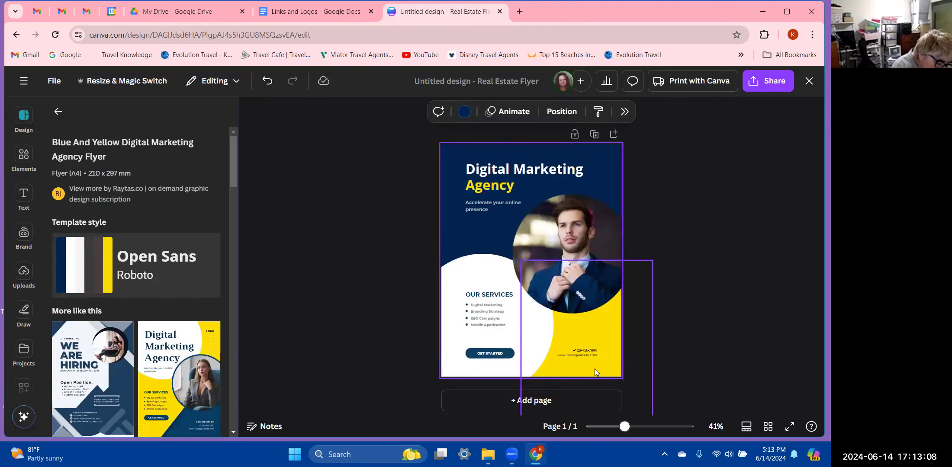
# Step: Look through the templates similar to the applied flyer and return to the Marketing flyer results
pyautogui.scroll(-10, 128, 300)
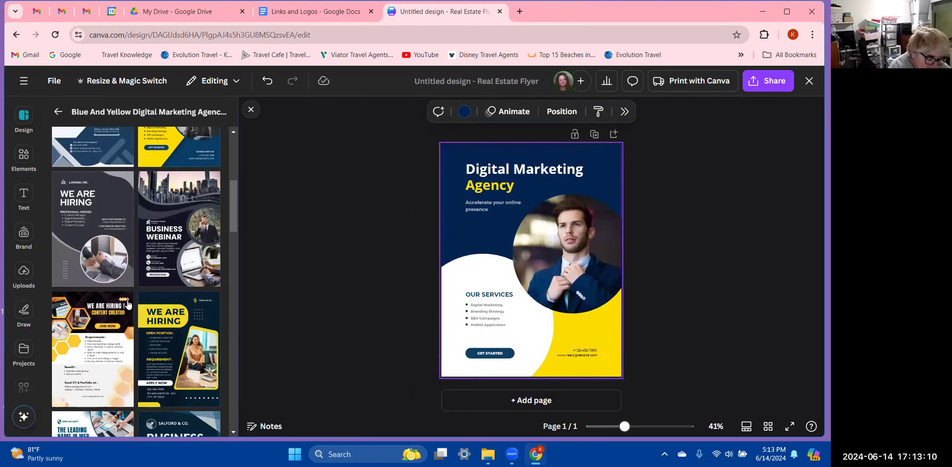
pyautogui.scroll(-5, 127, 305)
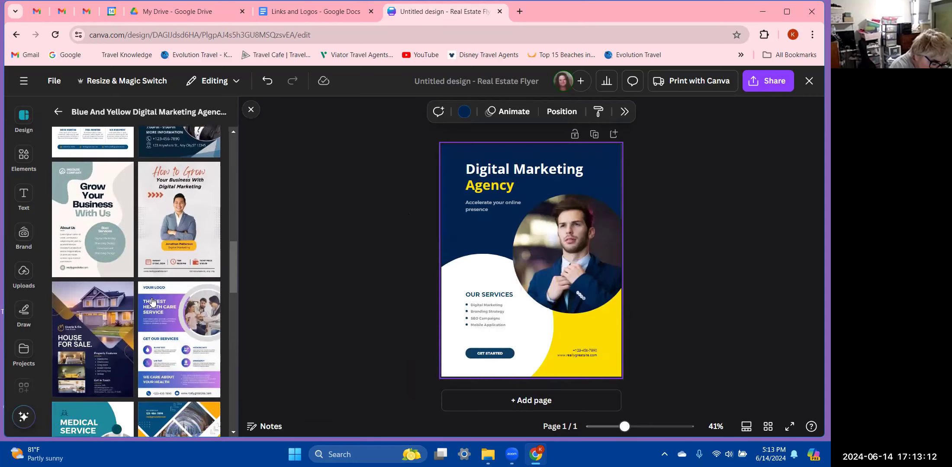
pyautogui.scroll(15, 162, 147)
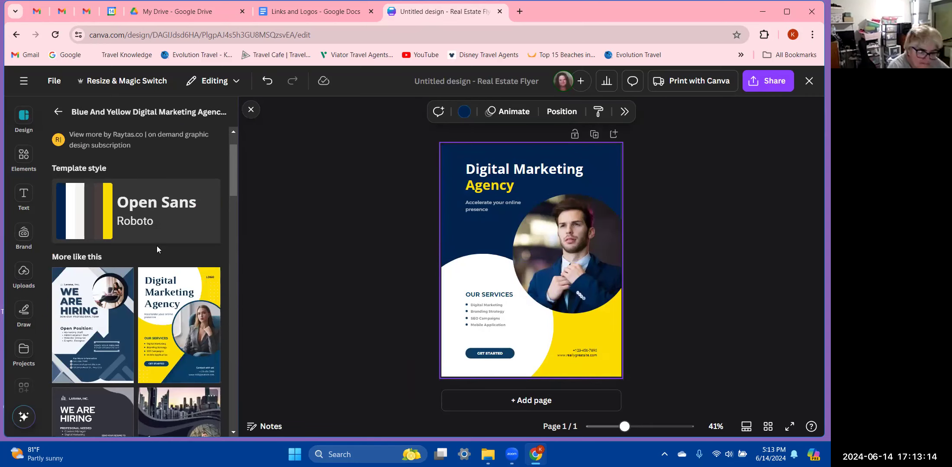
pyautogui.click(58, 111)
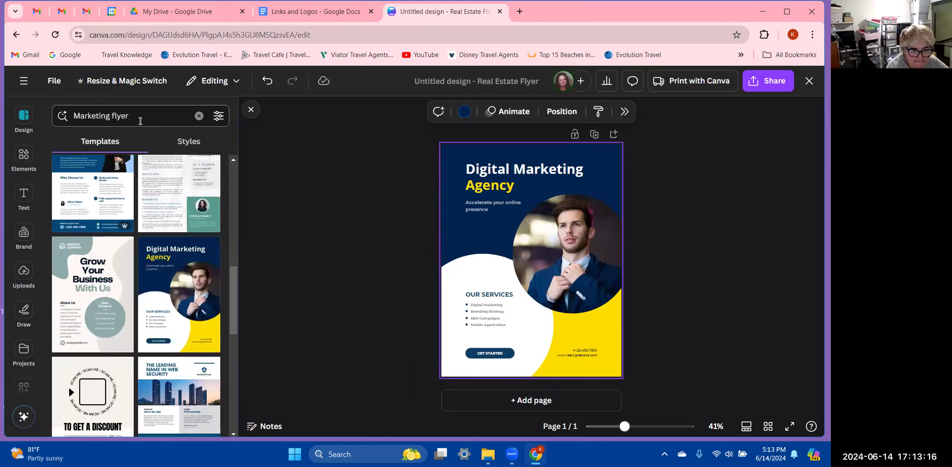
# Step: Check the template filter options, clear the Marketing flyer search, and view the recent and suggested template searches
pyautogui.click(218, 116)
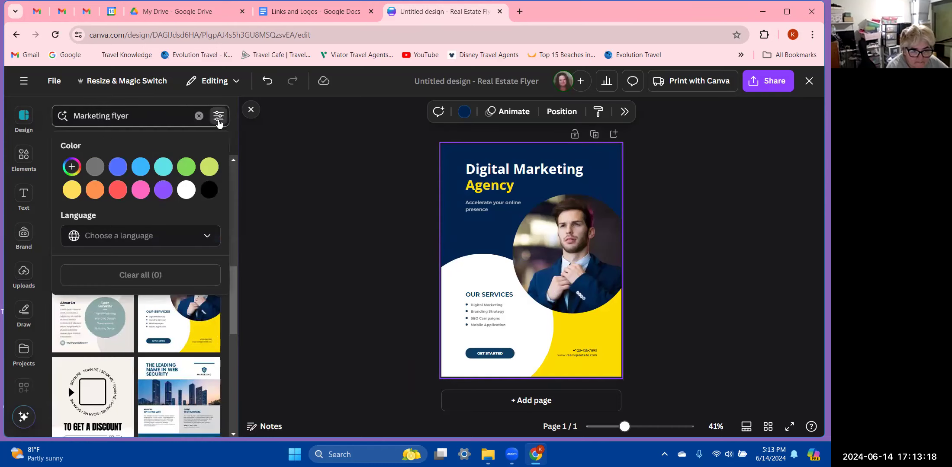
pyautogui.click(157, 116)
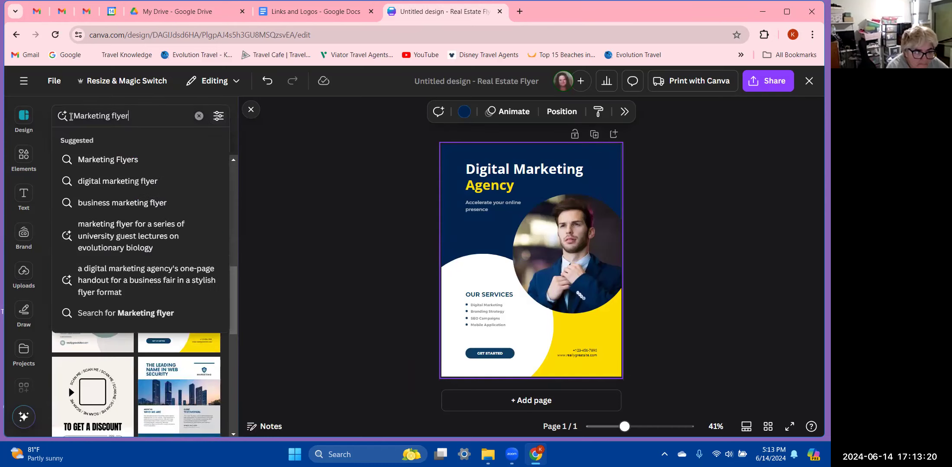
pyautogui.click(199, 116)
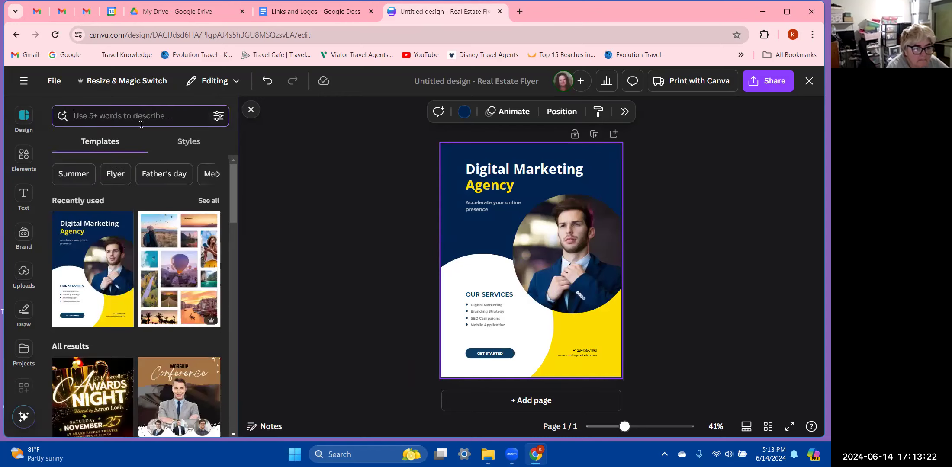
pyautogui.click(218, 117)
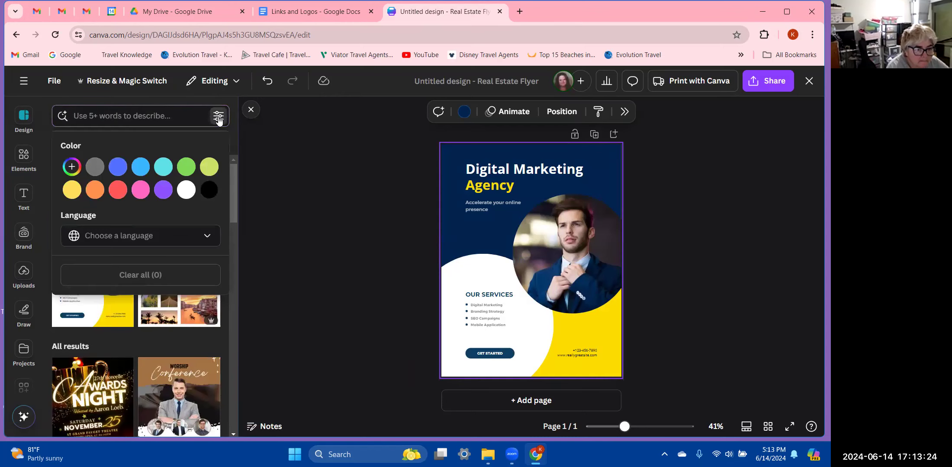
pyautogui.click(188, 115)
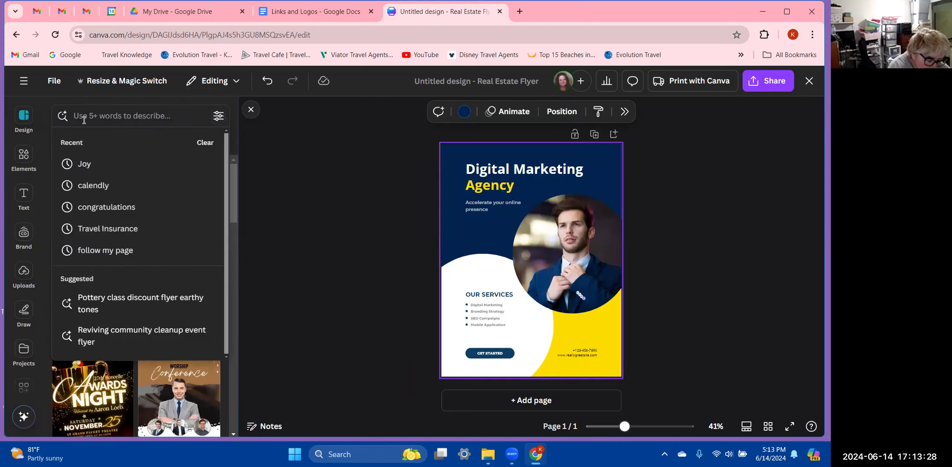
# Step: Look over the design templates and bring up the library of elements
pyautogui.click(23, 156)
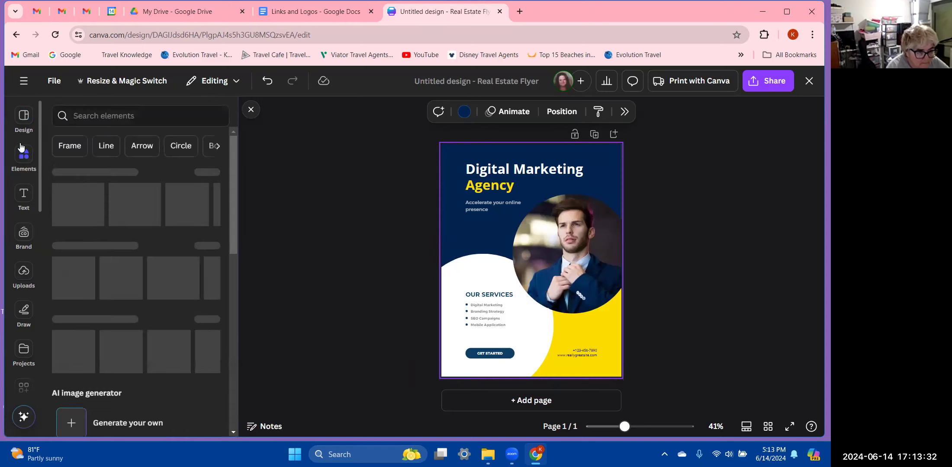
pyautogui.click(22, 122)
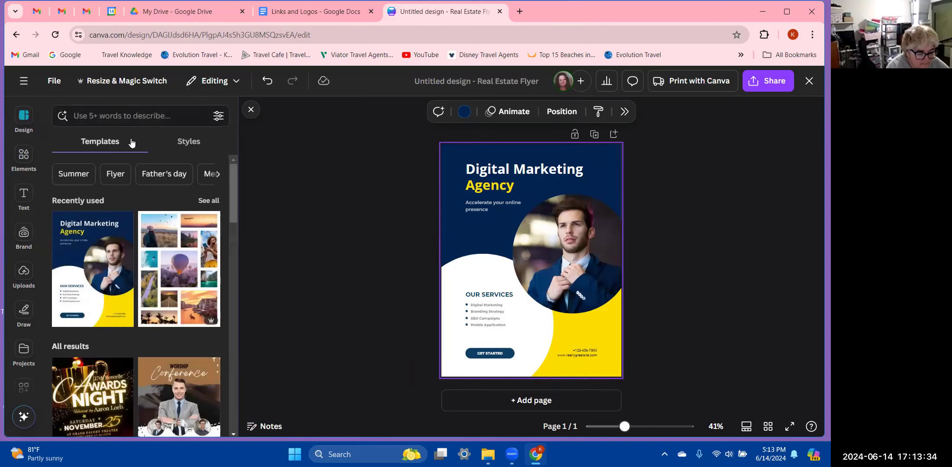
pyautogui.scroll(-4, 130, 163)
pyautogui.scroll(4, 86, 164)
pyautogui.click(26, 157)
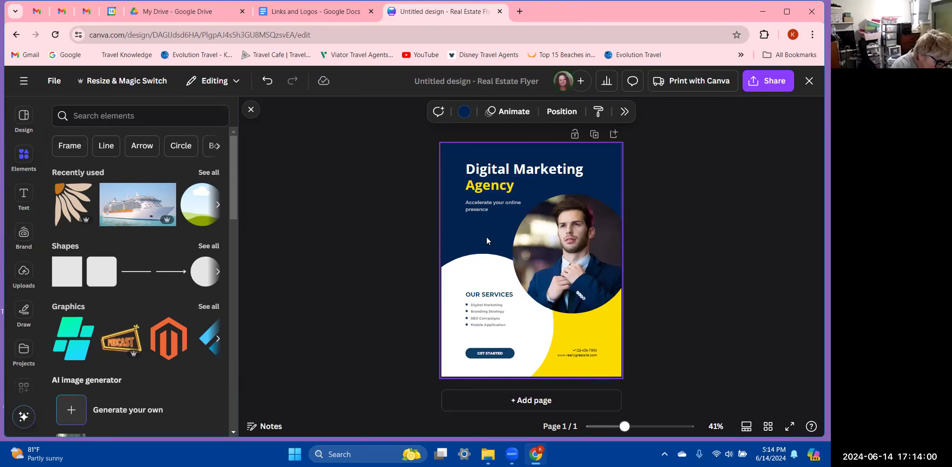
# Step: Delete the phone number and website text from the flyer's yellow corner
pyautogui.click(582, 350)
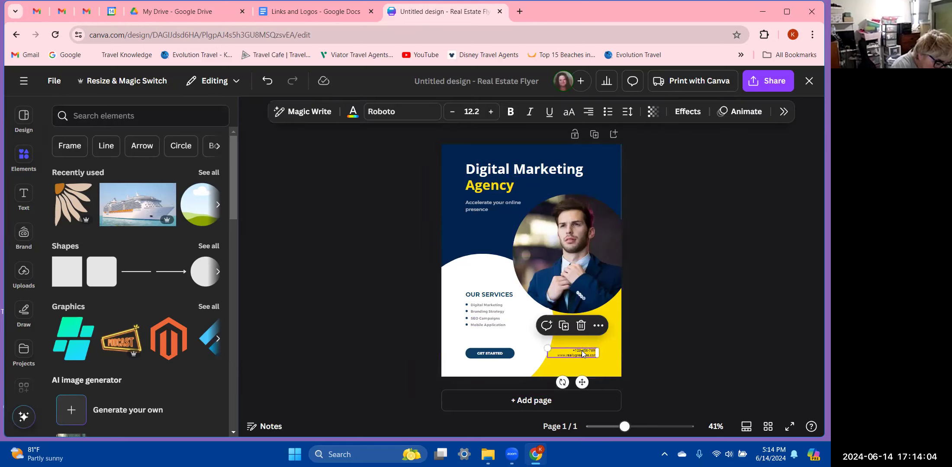
pyautogui.click(582, 327)
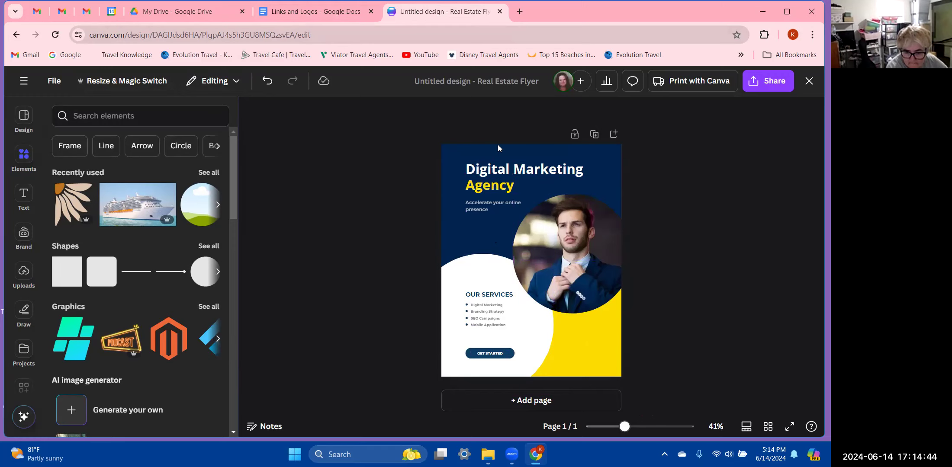
# Step: Replace the flyer's "Digital Marketing" heading text with "Become a Travel Agent"
pyautogui.click(493, 173)
pyautogui.doubleClick(555, 170)
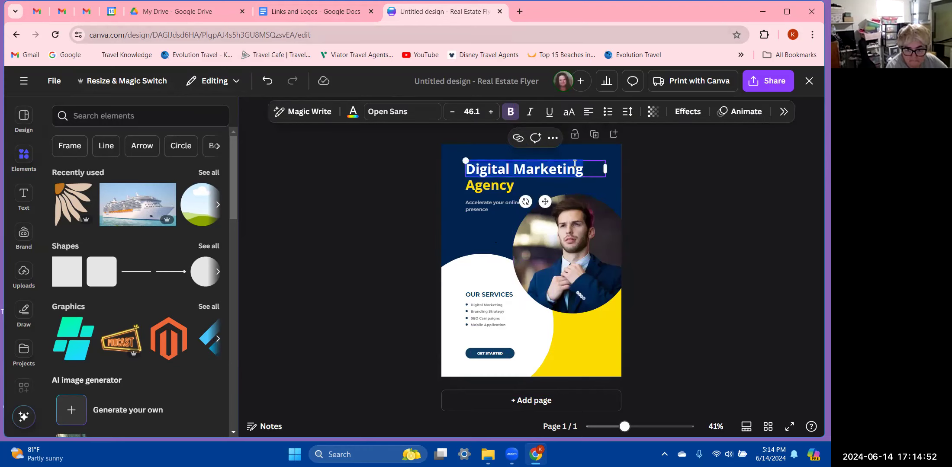
pyautogui.write('Team')
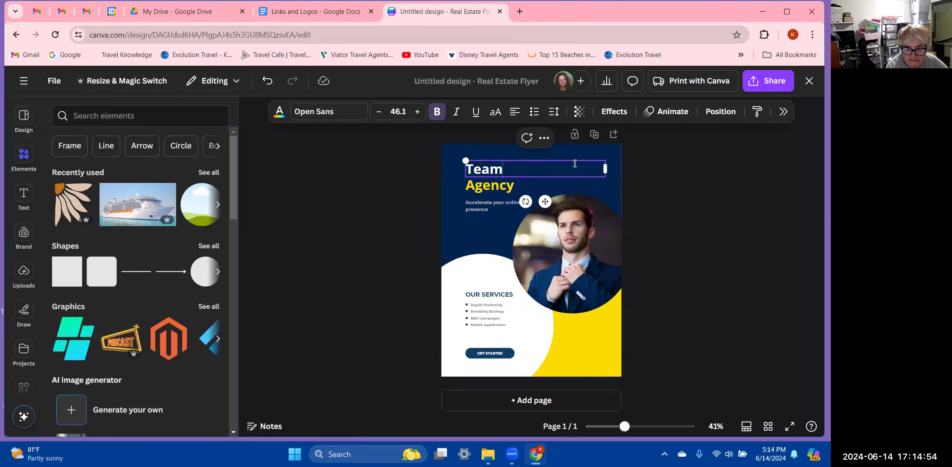
pyautogui.press('BackSpace')
pyautogui.press('BackSpace')
pyautogui.press('BackSpace')
pyautogui.press('BackSpace')
pyautogui.press('BackSpace')
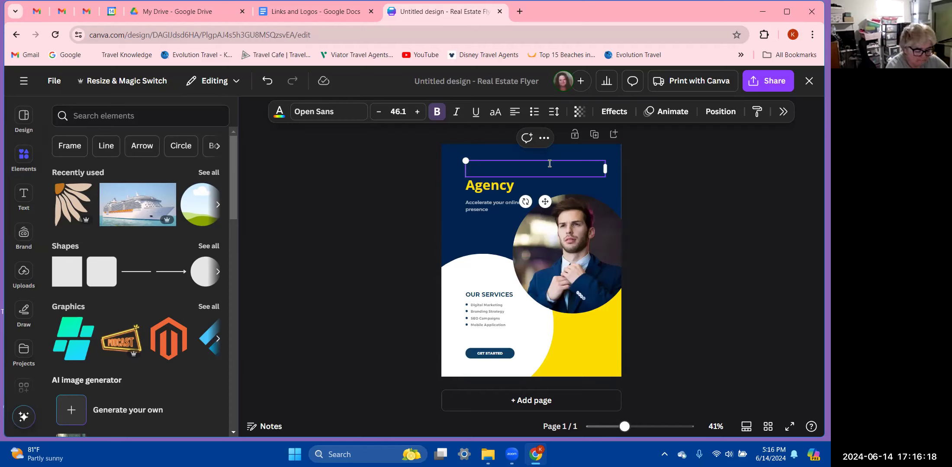
pyautogui.write('Become a Travel Age')
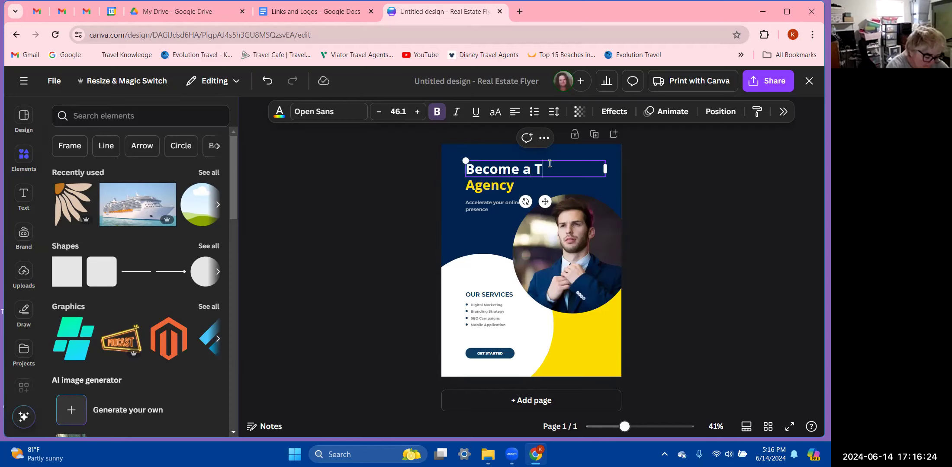
pyautogui.write('nt')
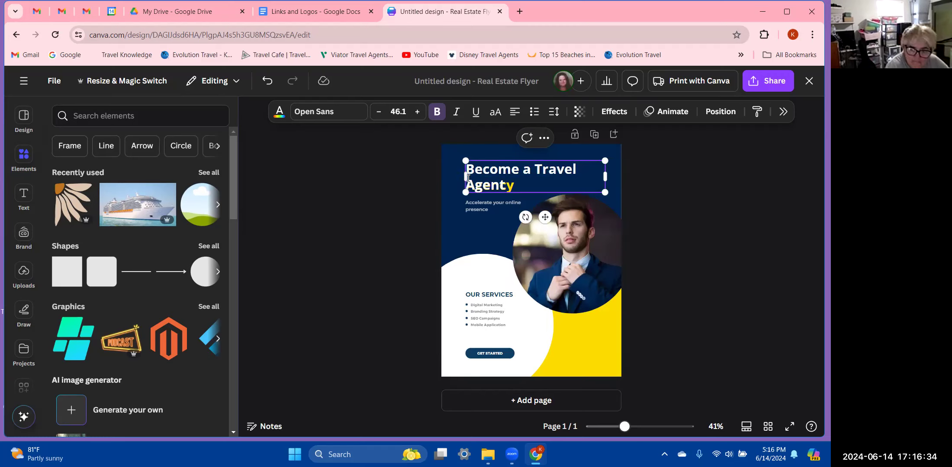
# Step: Widen the heading's text box to about 7.5 in so it fits on one line, and delete the yellow "Agency" text
pyautogui.moveTo(466, 177); pyautogui.dragTo(441, 175)
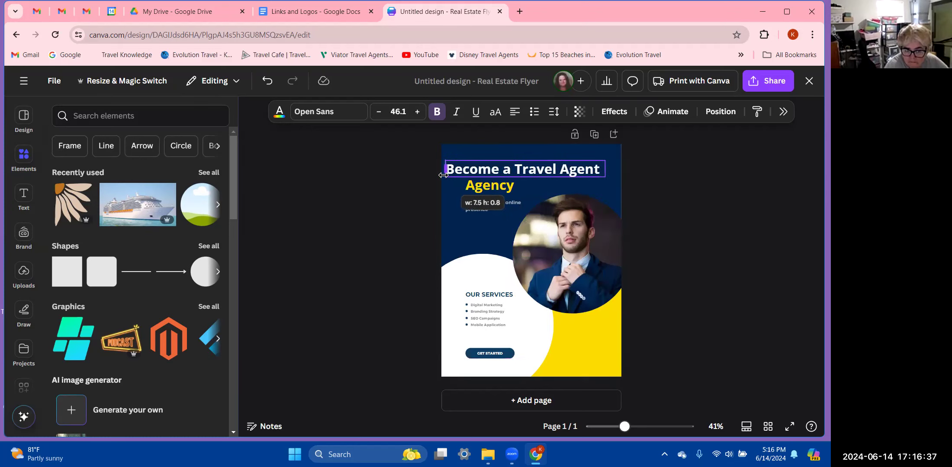
pyautogui.click(479, 189)
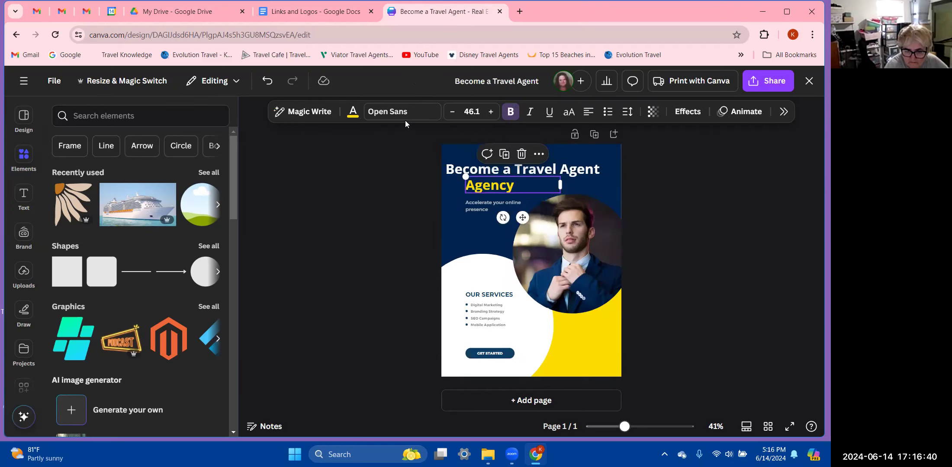
pyautogui.click(522, 156)
# Step: Center-align the text of the "Become a Travel Agent" heading within its box
pyautogui.click(509, 173)
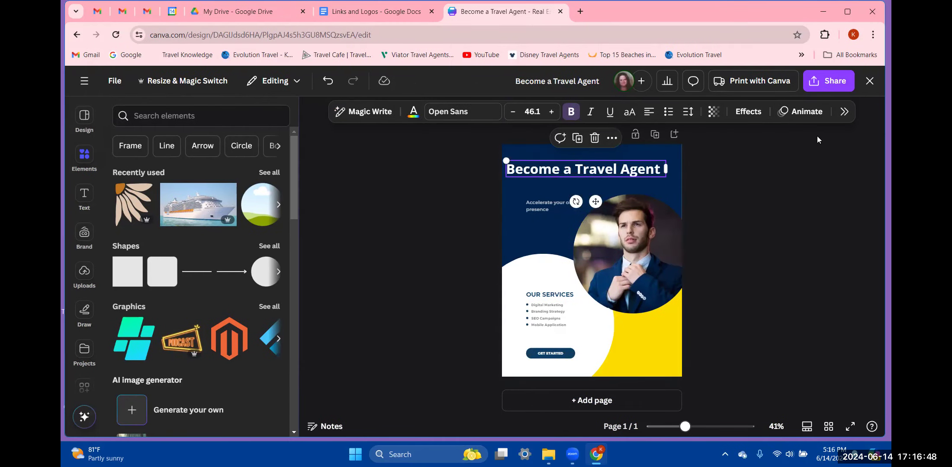
pyautogui.click(649, 112)
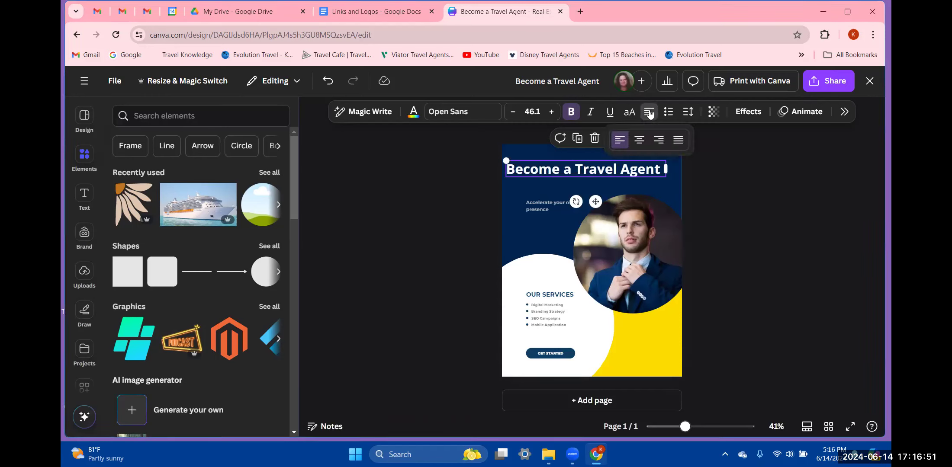
pyautogui.click(642, 143)
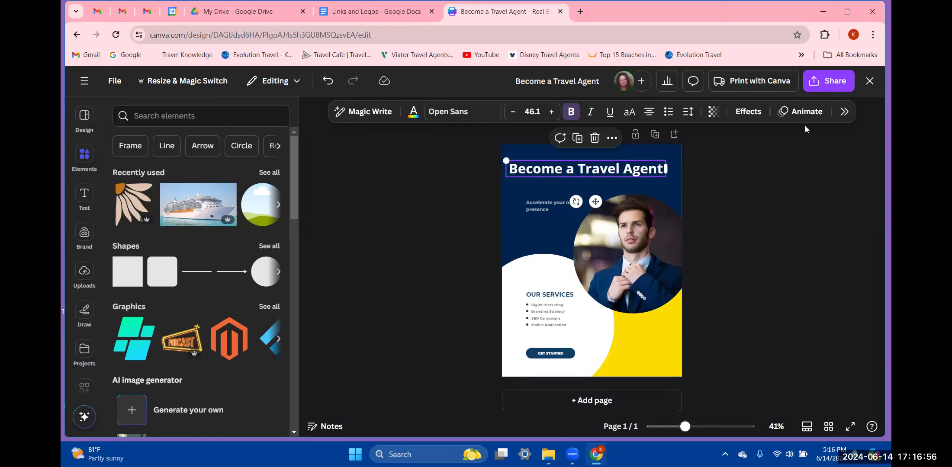
# Step: Use the heading's position settings to center it horizontally on the page
pyautogui.click(846, 113)
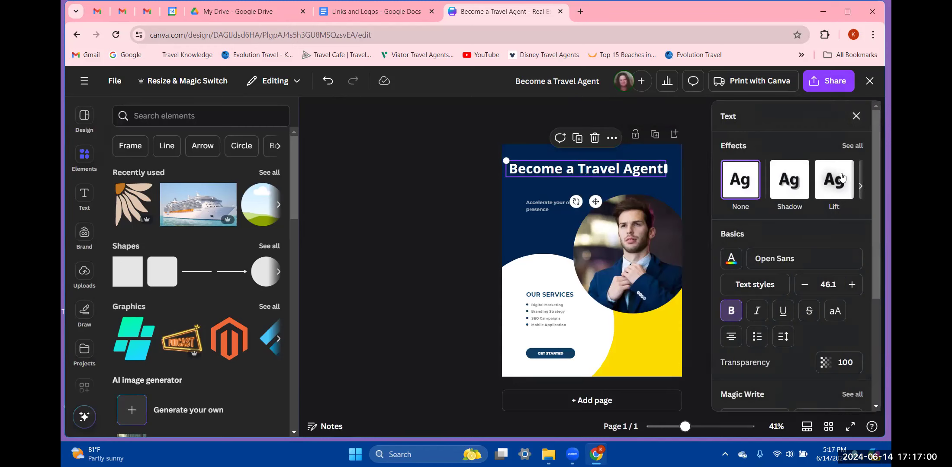
pyautogui.scroll(-3, 834, 225)
pyautogui.scroll(-1, 834, 226)
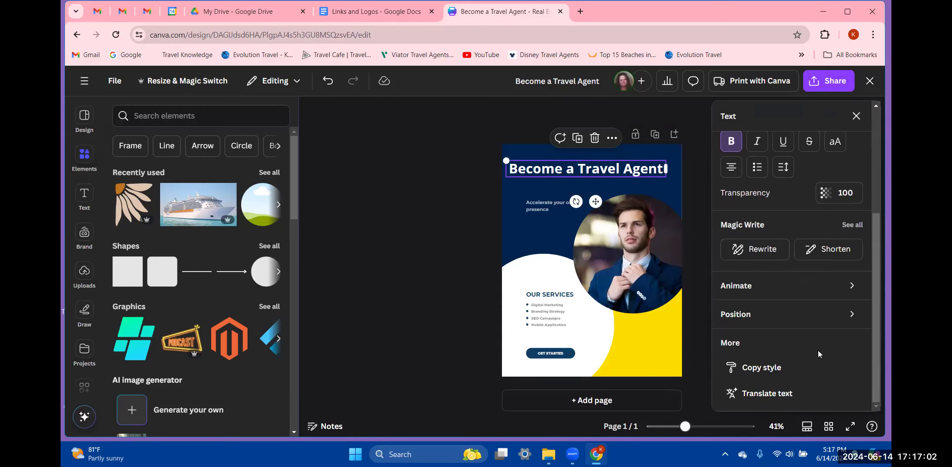
pyautogui.click(833, 322)
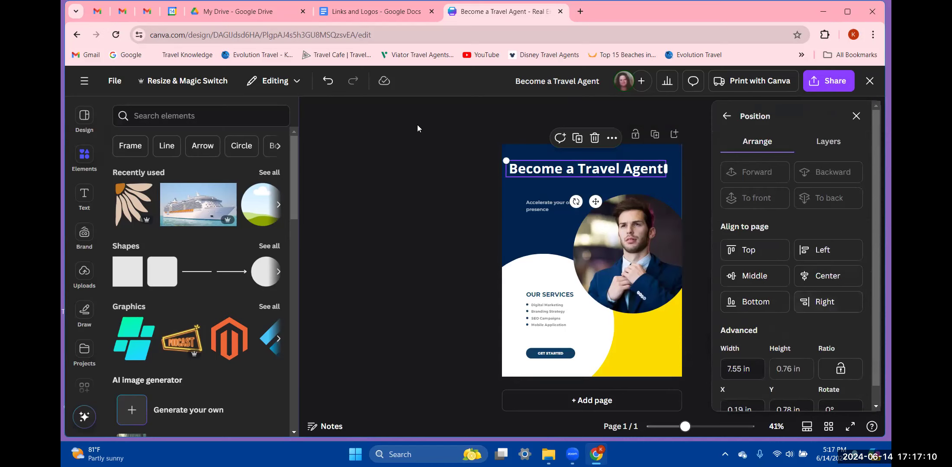
pyautogui.click(824, 276)
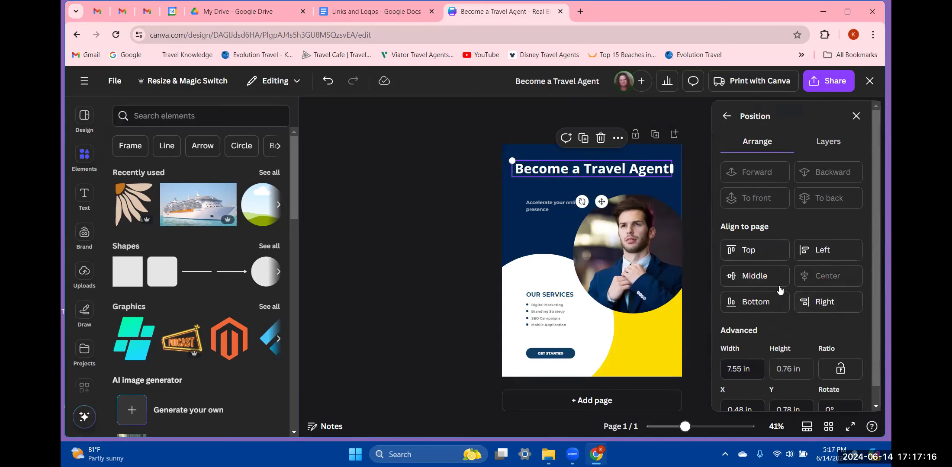
# Step: Try the middle, top and bottom page alignments on the heading
pyautogui.click(759, 276)
pyautogui.click(752, 250)
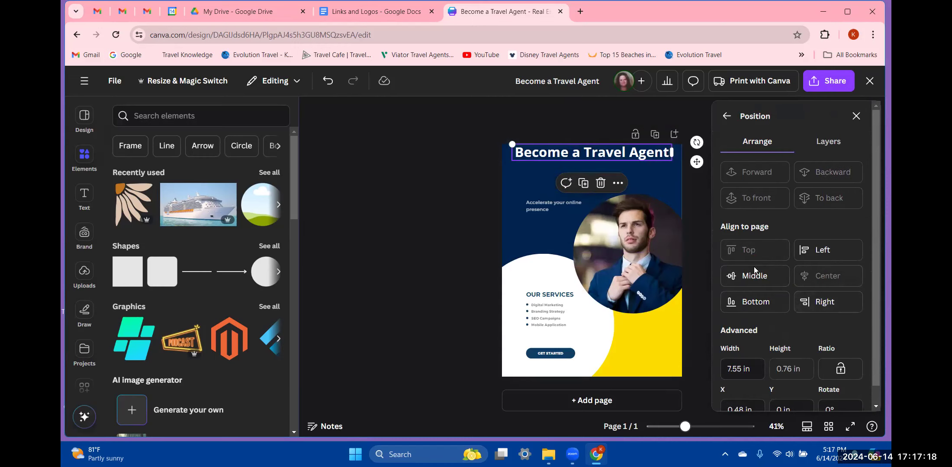
pyautogui.click(757, 299)
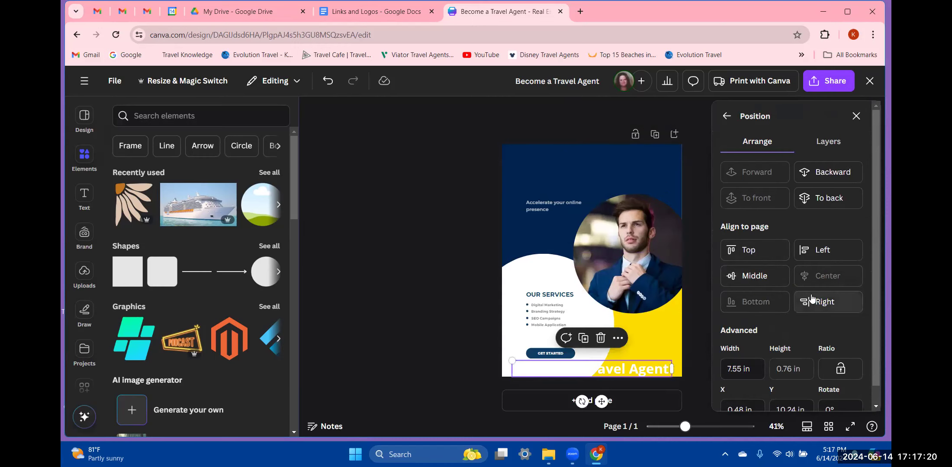
pyautogui.click(760, 276)
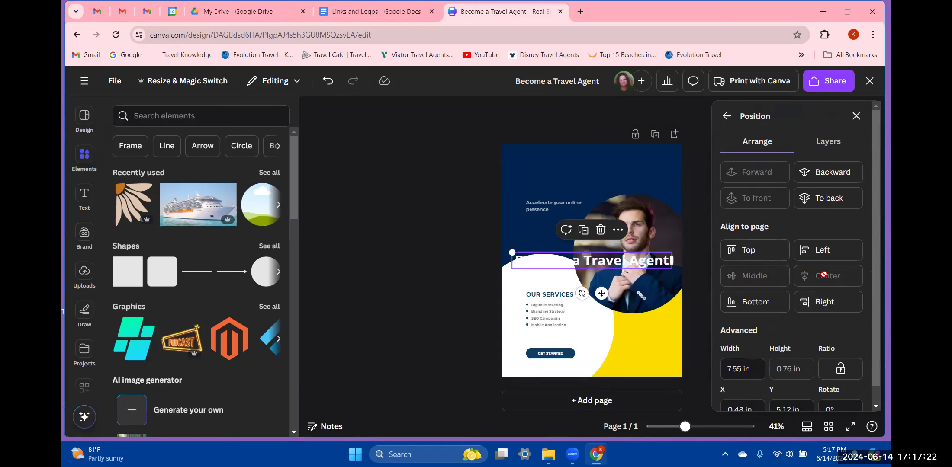
pyautogui.click(760, 249)
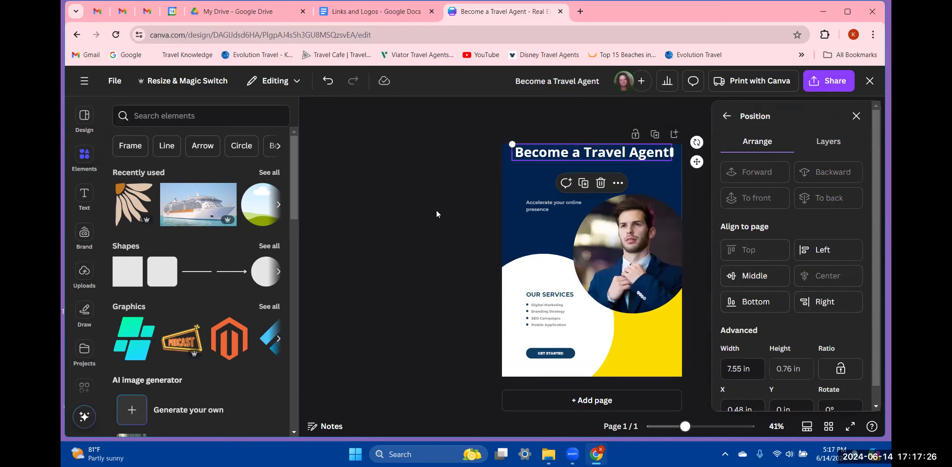
# Step: Move the heading slightly down from the page's upper edge, keeping it horizontally centered above the subtitle, and deselect it
pyautogui.click(361, 223)
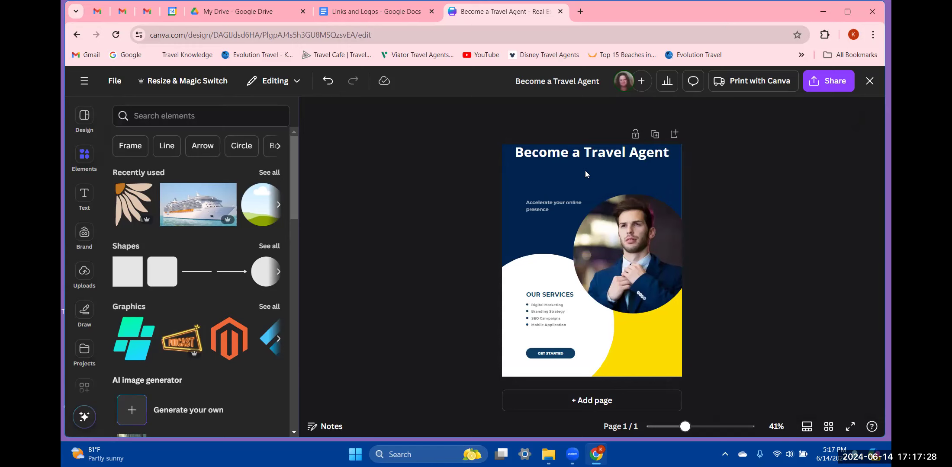
pyautogui.moveTo(585, 155); pyautogui.dragTo(586, 172)
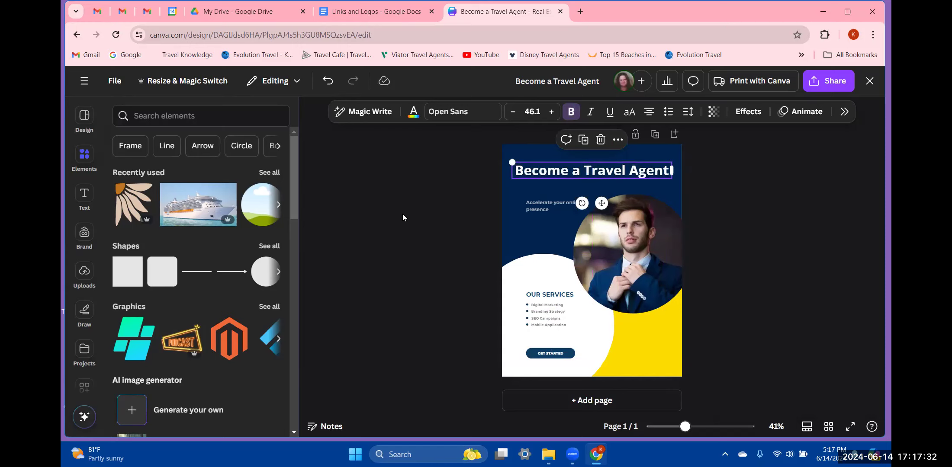
pyautogui.click(403, 214)
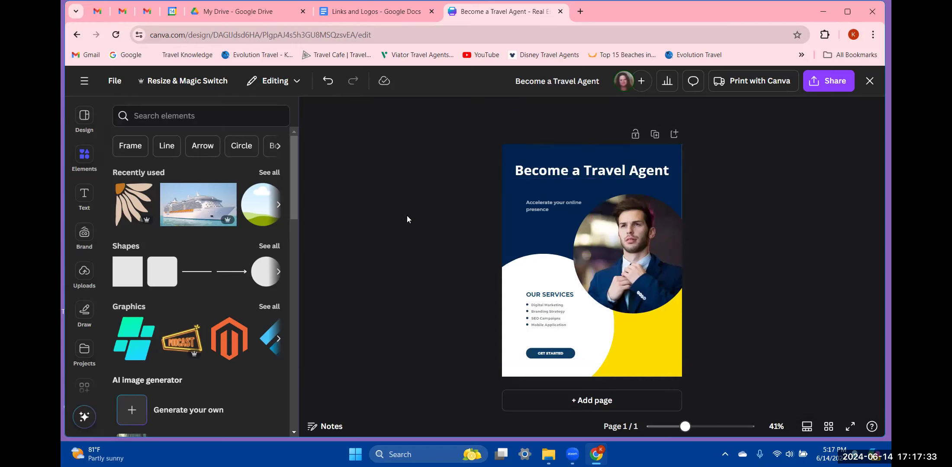
# Step: Replace the subtitle text with "Earn great income on your own travel and booking for others!"
pyautogui.click(546, 203)
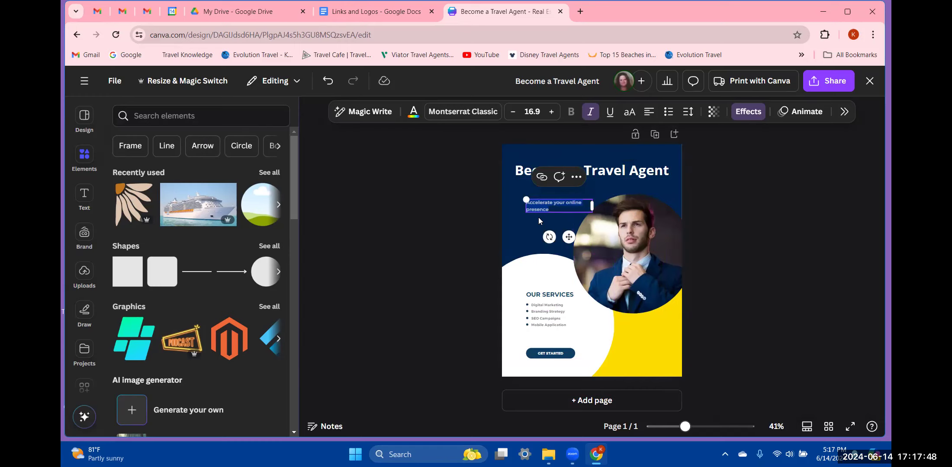
pyautogui.press('BackSpace')
pyautogui.write('Book travel for')
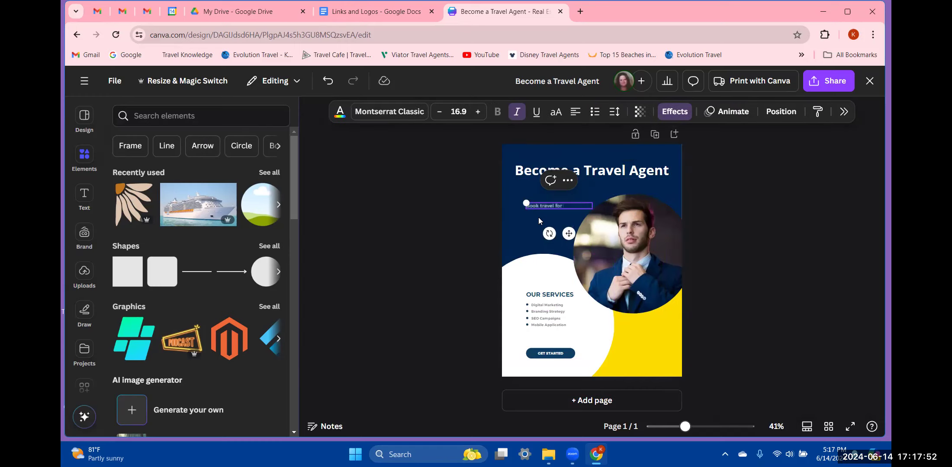
pyautogui.press('BackSpace')
pyautogui.press('BackSpace')
pyautogui.press('BackSpace')
pyautogui.press('BackSpace')
pyautogui.press('BackSpace')
pyautogui.press('BackSpace')
pyautogui.press('BackSpace')
pyautogui.press('BackSpace')
pyautogui.press('BackSpace')
pyautogui.press('BackSpace')
pyautogui.press('BackSpace')
pyautogui.write('areat income on your own travel and book')
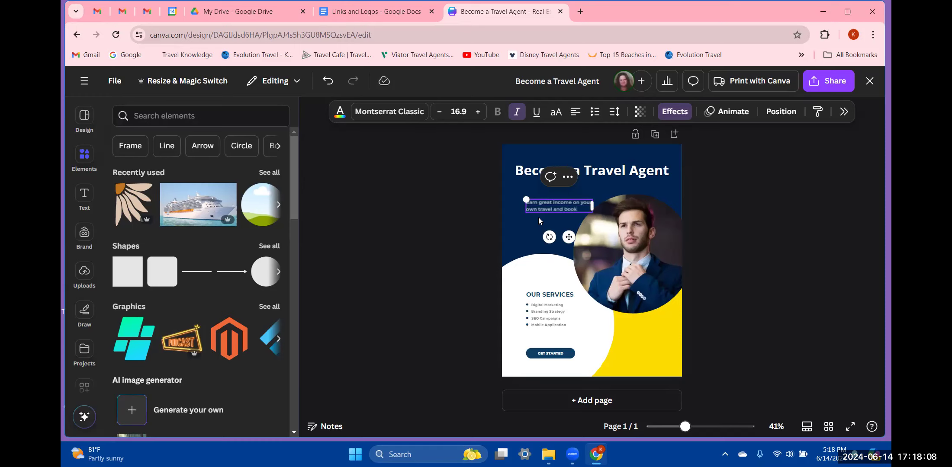
pyautogui.write('ing for')
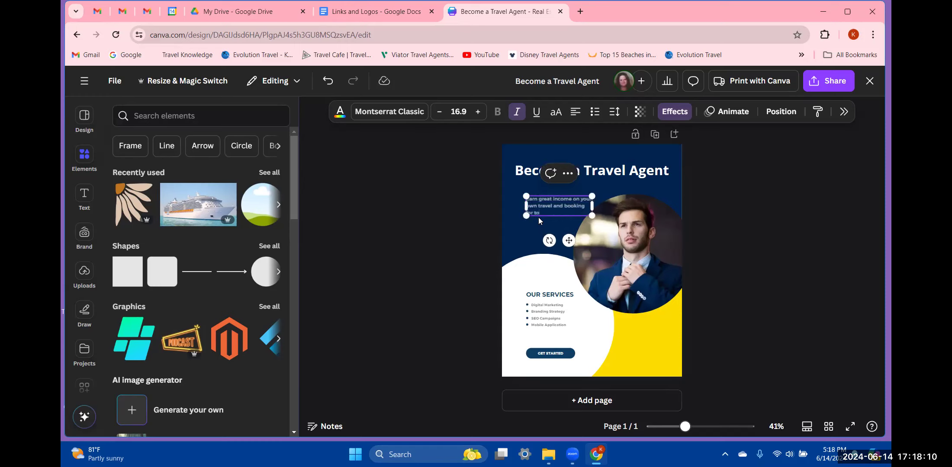
pyautogui.write(' others')
# Step: Increase the subtitle's font size to 28.9
pyautogui.click(477, 112)
pyautogui.click(477, 111)
pyautogui.tripleClick(476, 112)
pyautogui.tripleClick(476, 112)
pyautogui.doubleClick(476, 111)
pyautogui.click(476, 112)
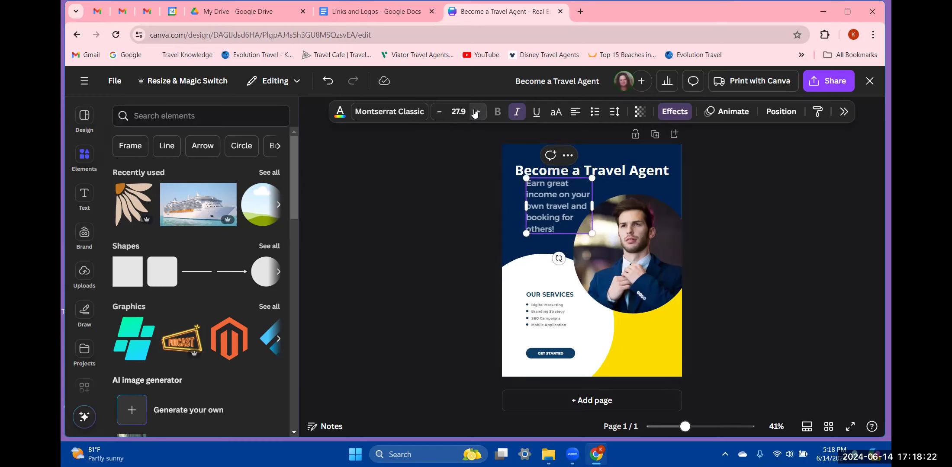
pyautogui.click(476, 112)
pyautogui.click(476, 112)
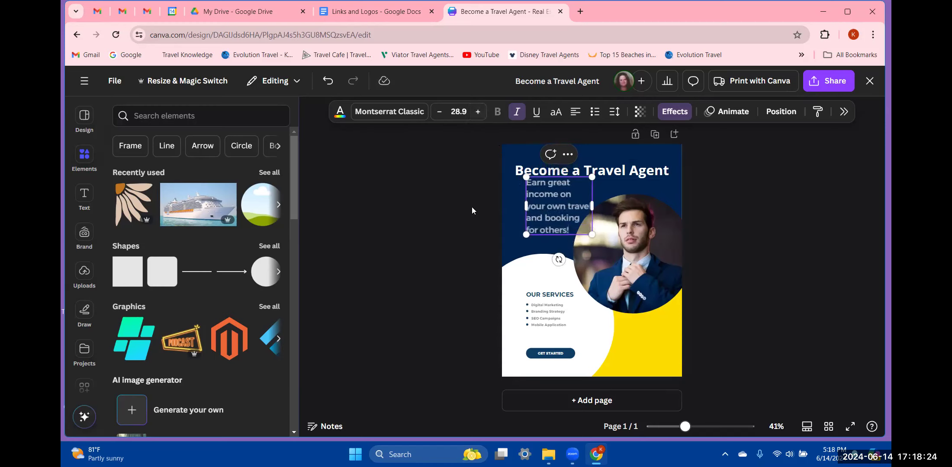
# Step: Move the subtitle down and left, clear of the heading and beside the man's photo, and deselect it
pyautogui.click(454, 223)
pyautogui.moveTo(557, 226); pyautogui.dragTo(539, 235)
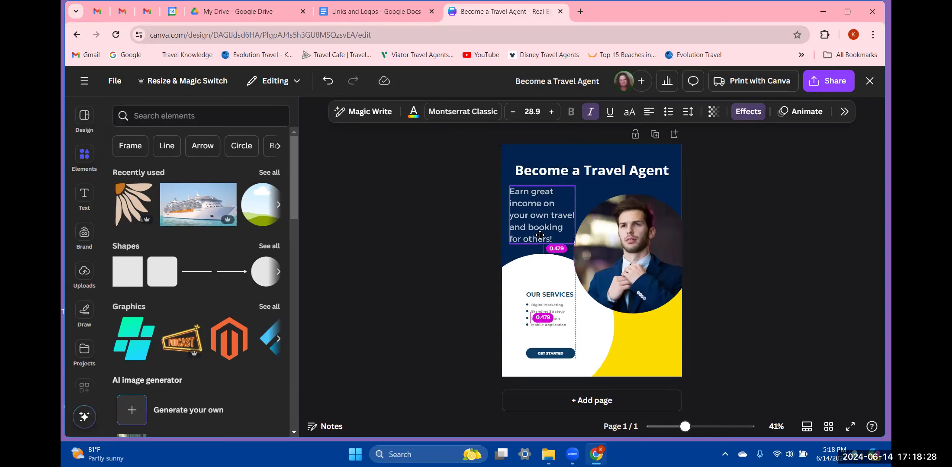
pyautogui.click(419, 216)
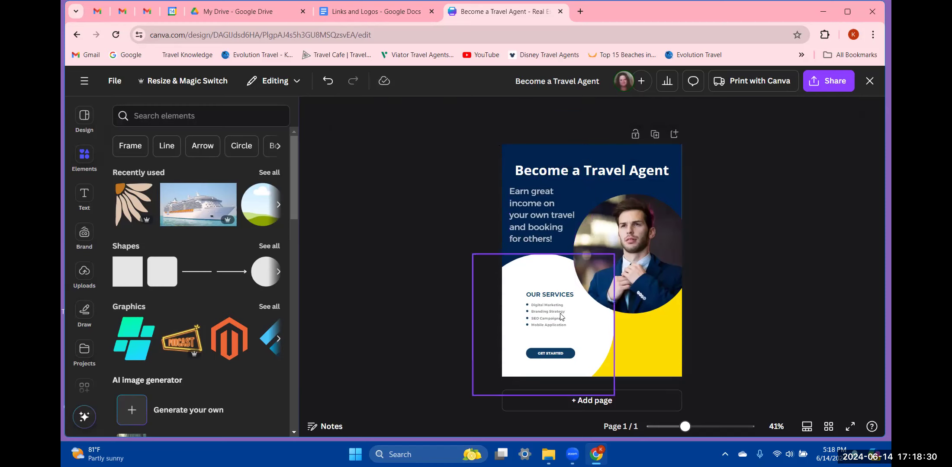
# Step: Color the "Become a Travel Agent" heading with the yellow from the document colors and deselect it
pyautogui.click(546, 174)
pyautogui.click(414, 114)
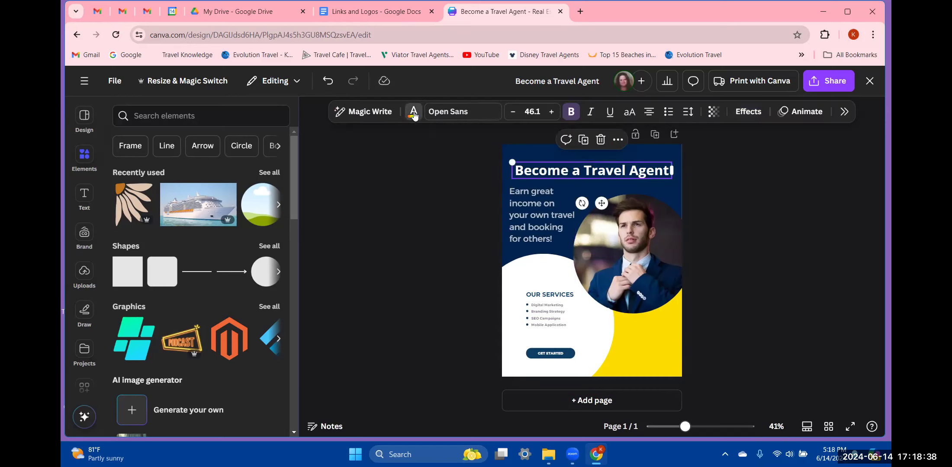
pyautogui.click(825, 196)
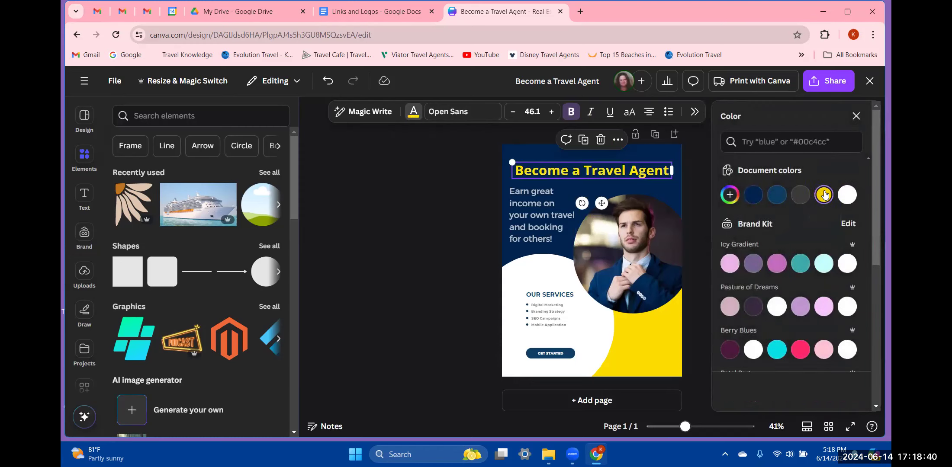
pyautogui.click(362, 248)
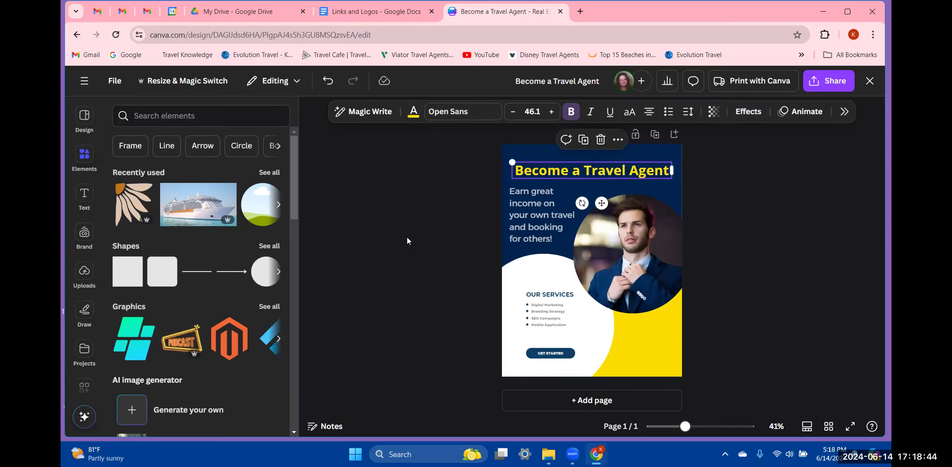
pyautogui.click(550, 172)
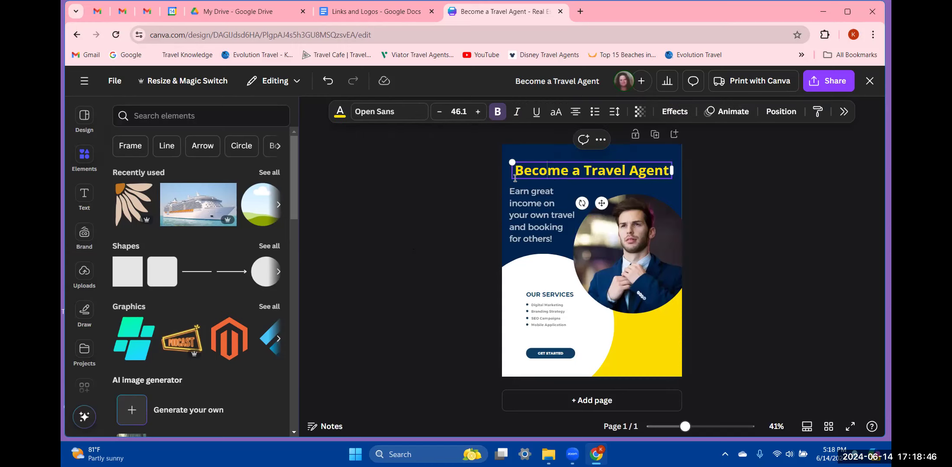
pyautogui.click(456, 201)
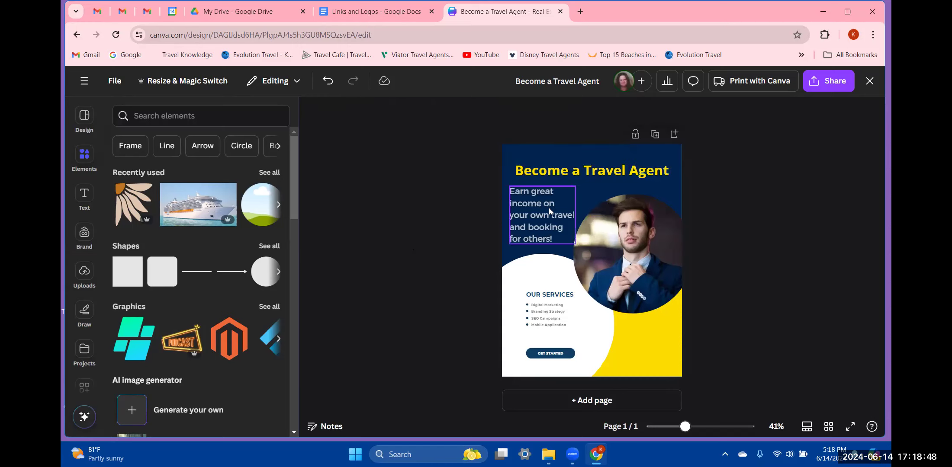
# Step: Color the subtitle text with the light yellow from the Sweet Orchid brand palette and deselect it
pyautogui.click(548, 208)
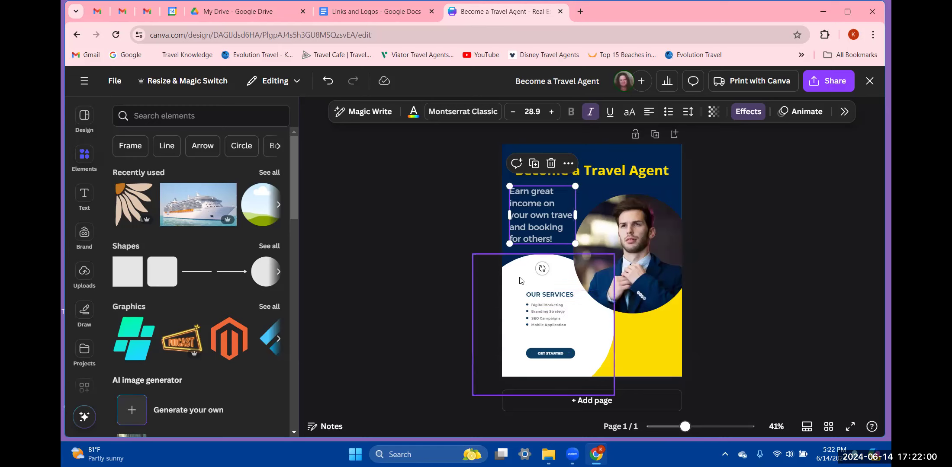
pyautogui.click(469, 244)
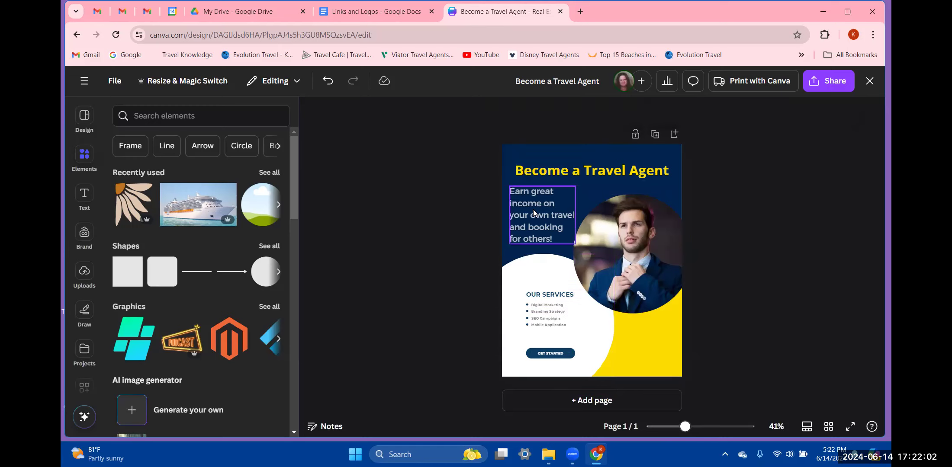
pyautogui.click(534, 239)
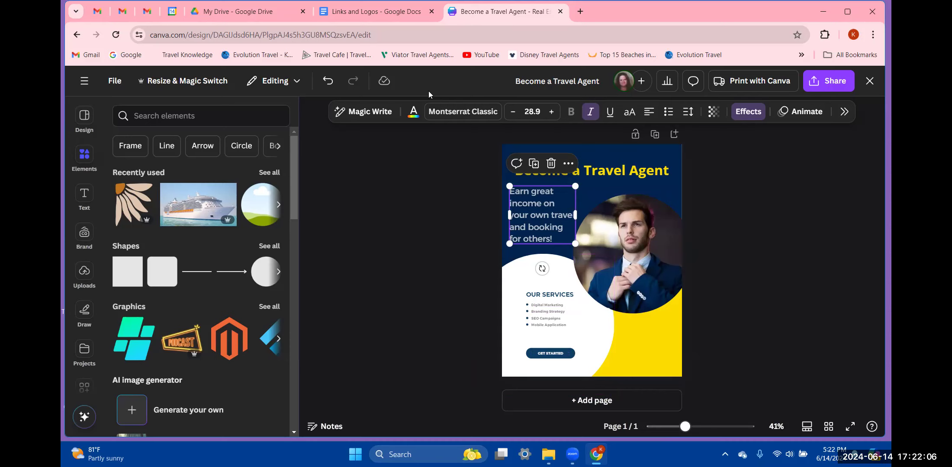
pyautogui.click(413, 112)
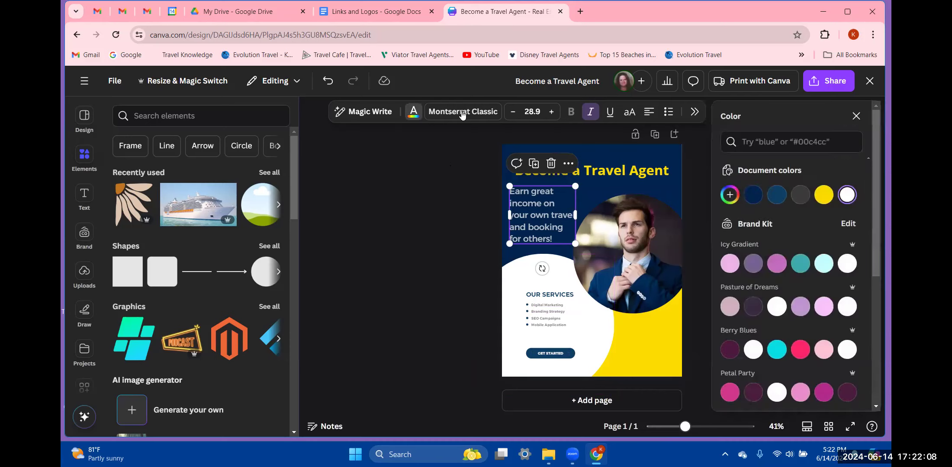
pyautogui.scroll(-4, 784, 299)
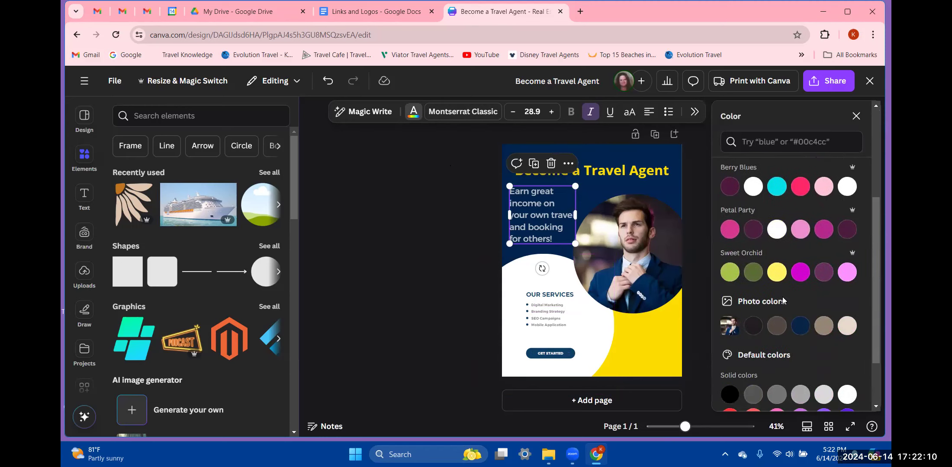
pyautogui.click(777, 271)
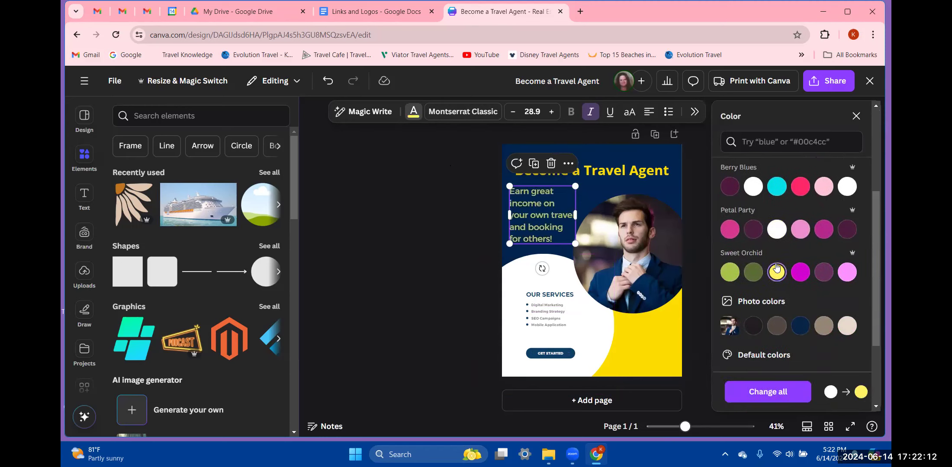
pyautogui.click(430, 272)
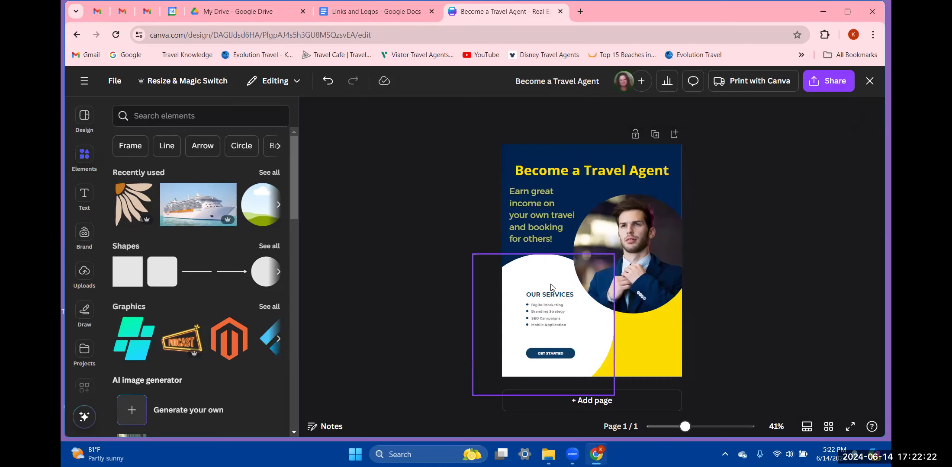
# Step: Replace the first bullet under "Our Services" with "Book cruises, resorts, hotels, etc"
pyautogui.doubleClick(551, 295)
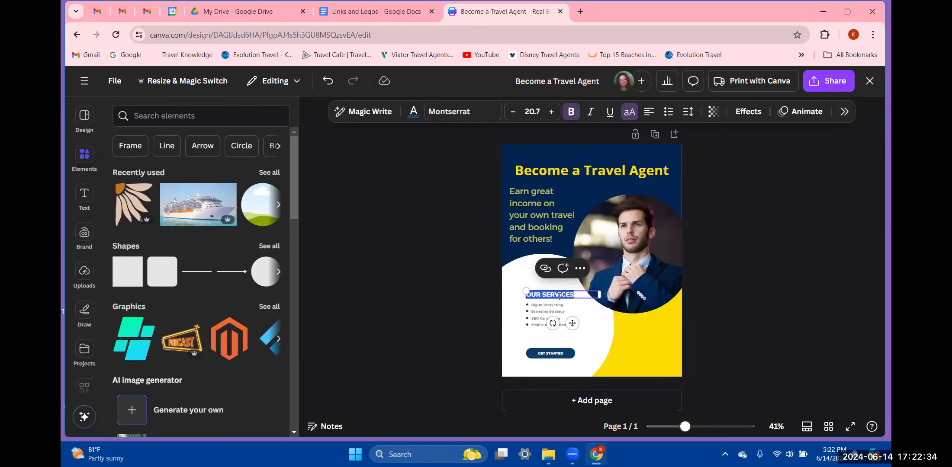
pyautogui.click(720, 427)
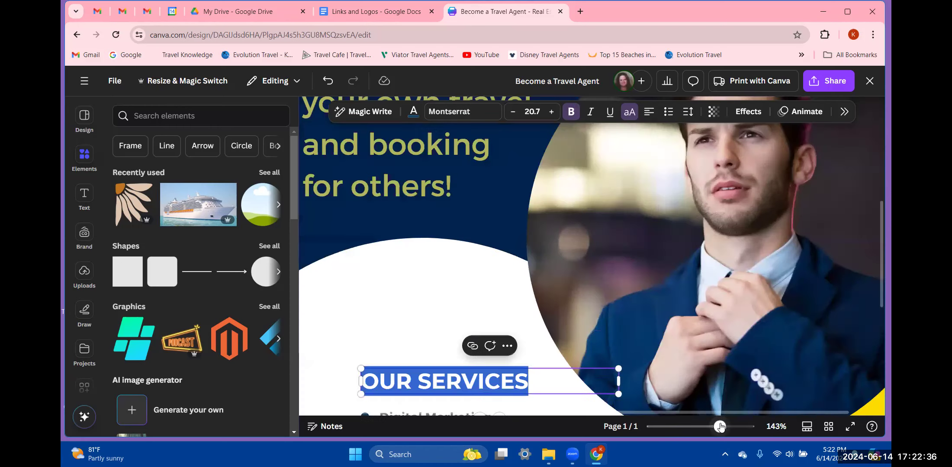
pyautogui.scroll(-5, 522, 306)
pyautogui.scroll(3, 521, 306)
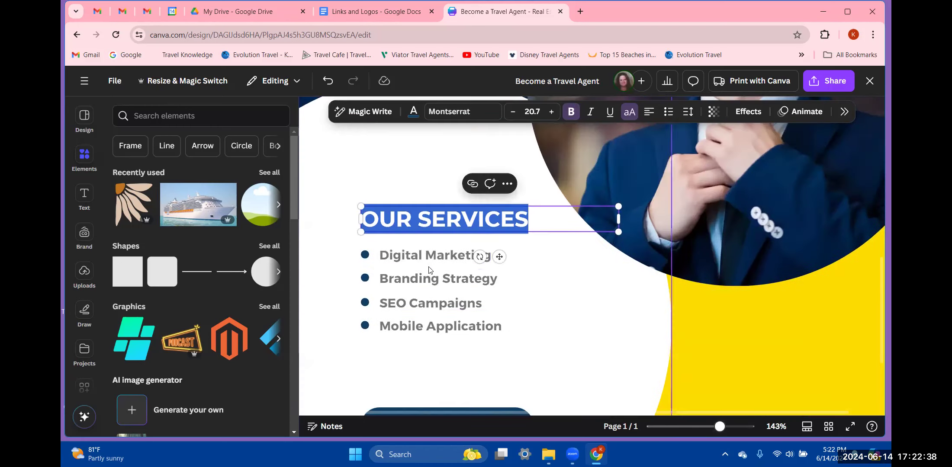
pyautogui.click(413, 259)
pyautogui.doubleClick(414, 259)
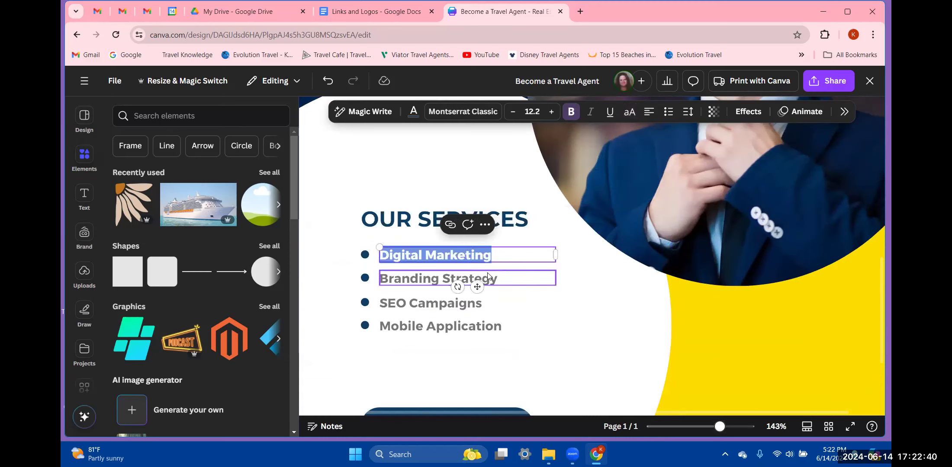
pyautogui.write('B')
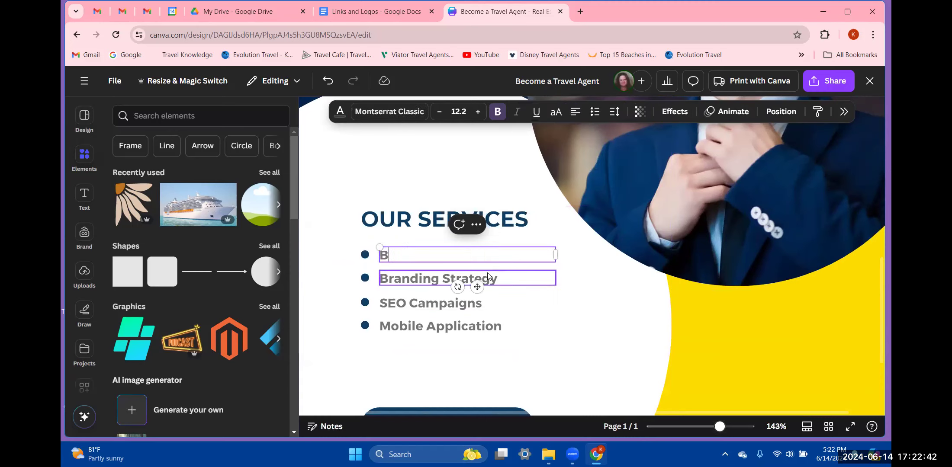
pyautogui.write('ook cruises, resorts, hotes')
pyautogui.press('BackSpace')
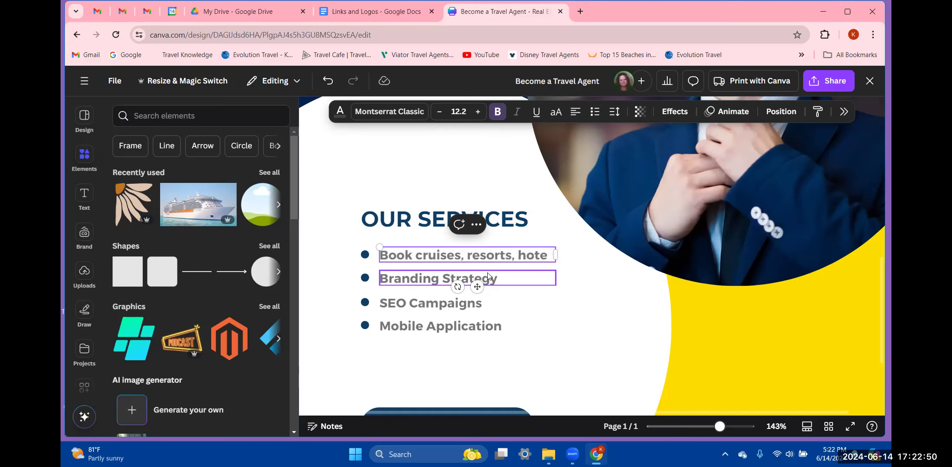
pyautogui.write('ls, etc')
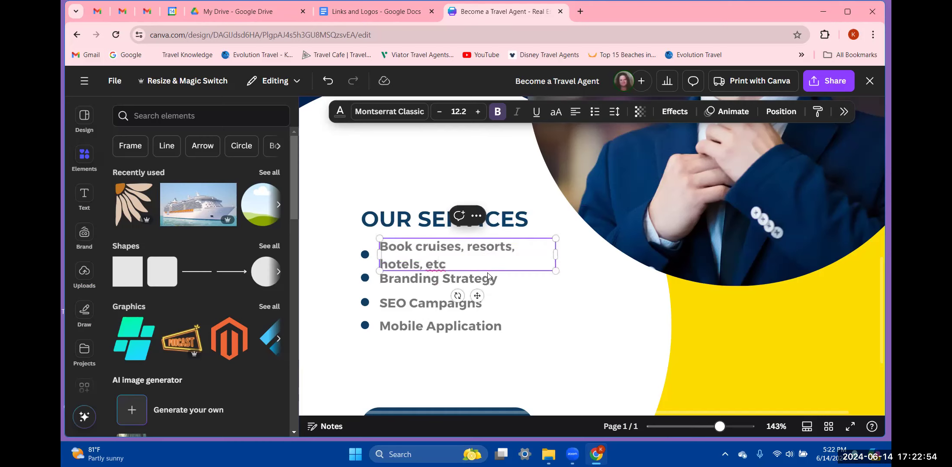
# Step: Reduce the first bullet's font size to 10.2 and replace its ending ", etc" with "..."
pyautogui.click(441, 112)
pyautogui.click(442, 112)
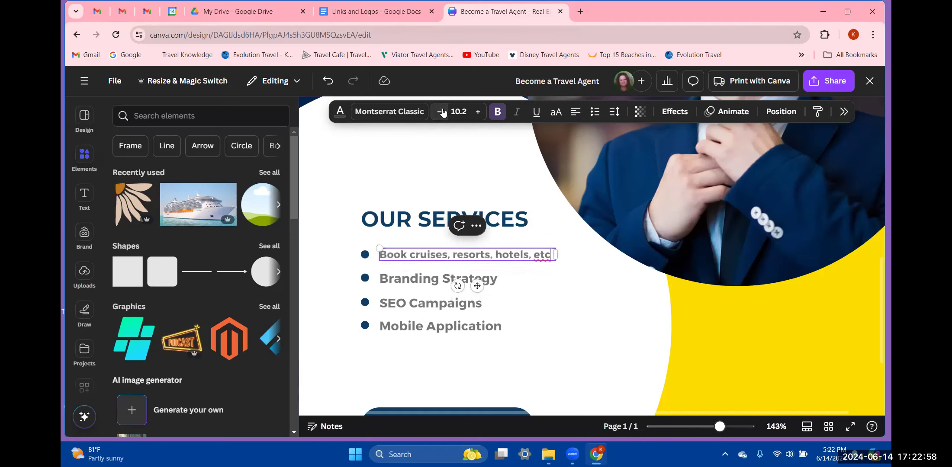
pyautogui.press('BackSpace')
pyautogui.press('BackSpace')
pyautogui.press('BackSpace')
pyautogui.press('BackSpace')
pyautogui.press('BackSpace')
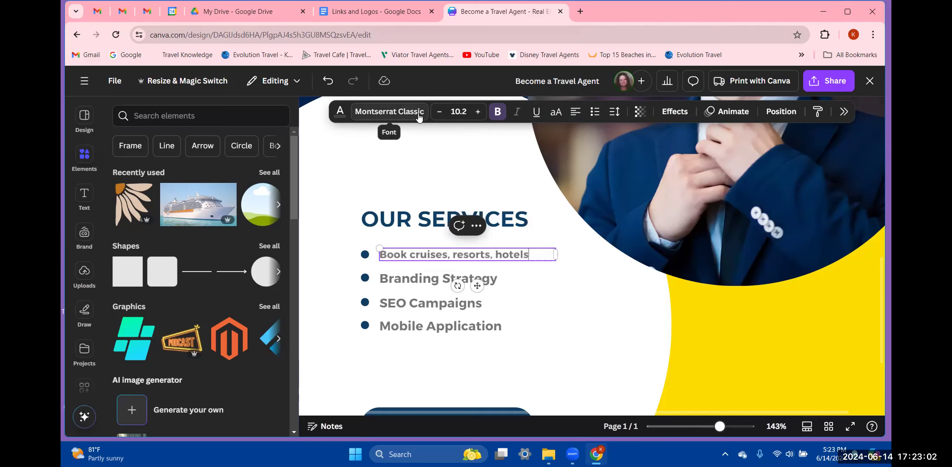
pyautogui.write('...')
# Step: Replace the second bullet, "Branding Strategy", with "No experience needed"
pyautogui.click(399, 282)
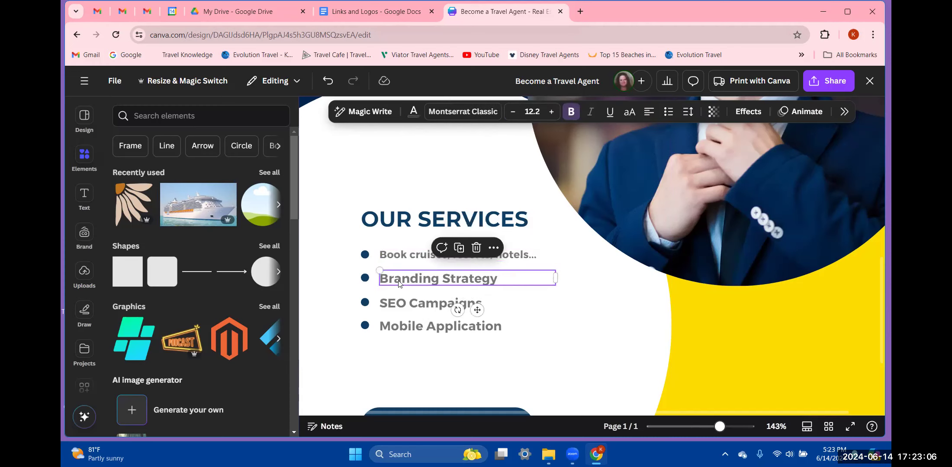
pyautogui.doubleClick(475, 277)
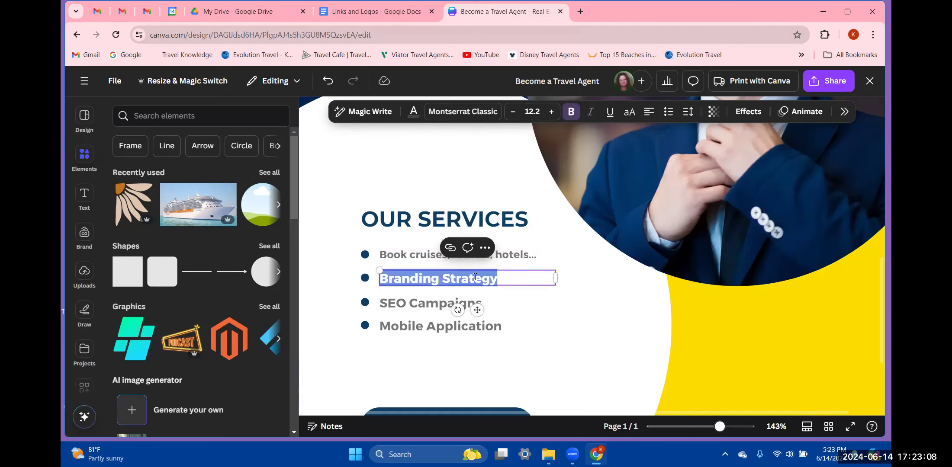
pyautogui.write('No experience')
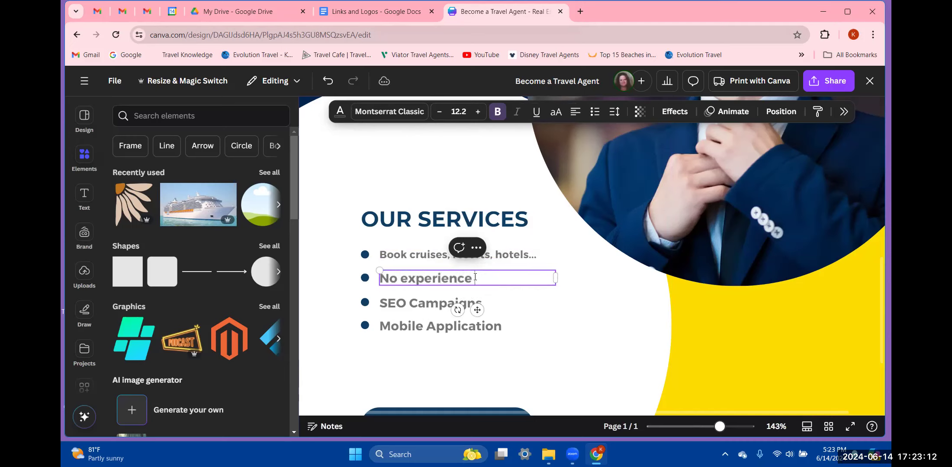
pyautogui.write(' neede')
pyautogui.press('BackSpace')
pyautogui.write('ded')
# Step: Replace the third bullet, "SEO Campaigns", with "Full training provided"
pyautogui.click(435, 308)
pyautogui.doubleClick(434, 308)
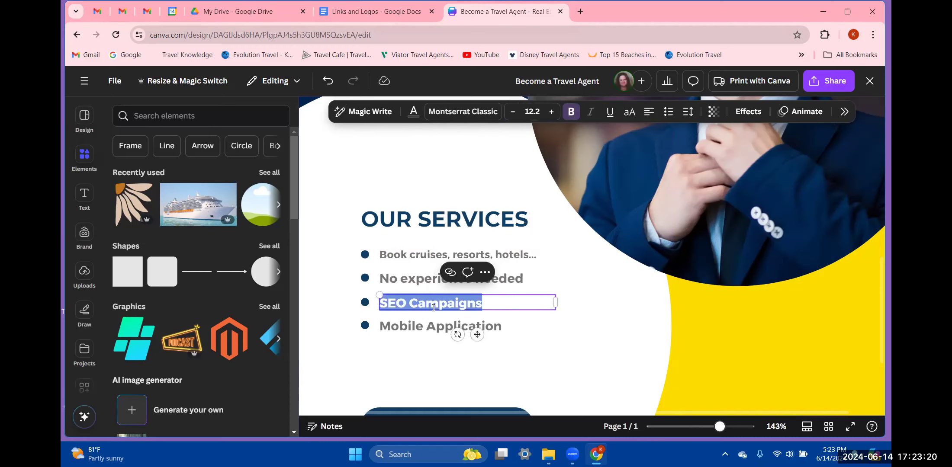
pyautogui.write('AI')
pyautogui.press('BackSpace')
pyautogui.press('BackSpace')
pyautogui.write('Full training provided')
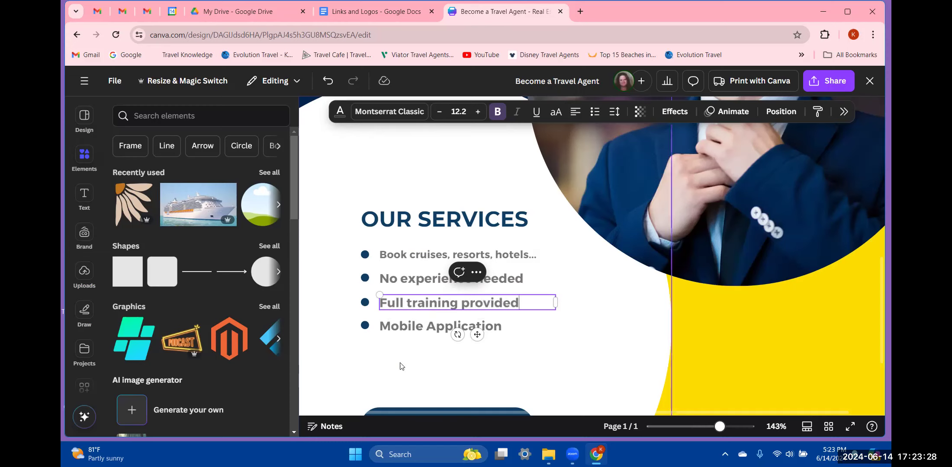
# Step: Replace the fourth bullet, "Mobile Application", with "Flexible schedule"
pyautogui.click(411, 324)
pyautogui.click(412, 324)
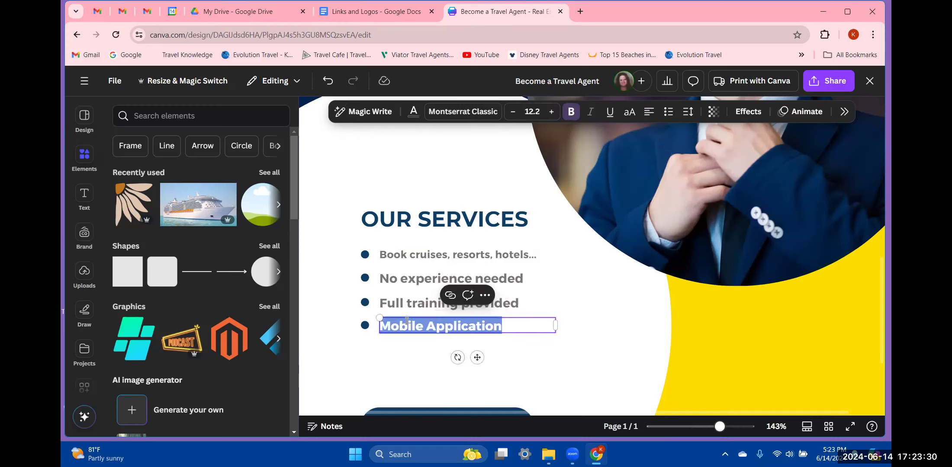
pyautogui.write('Fle')
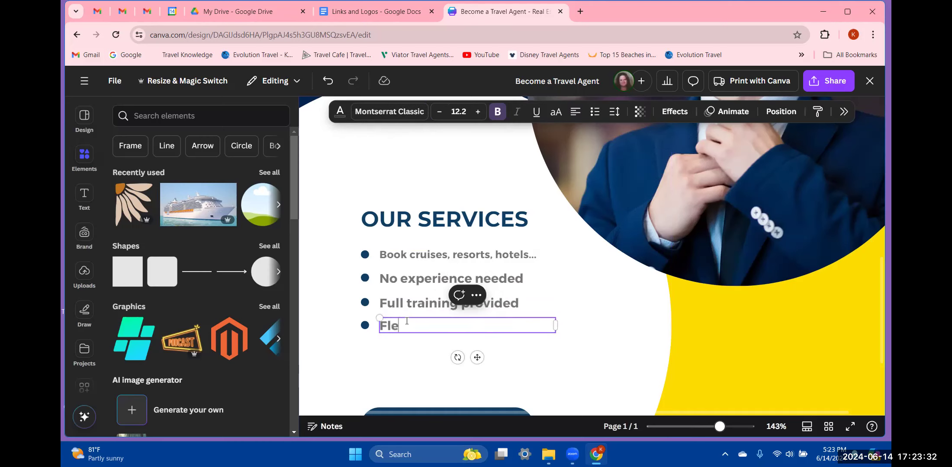
pyautogui.write('xible schedule')
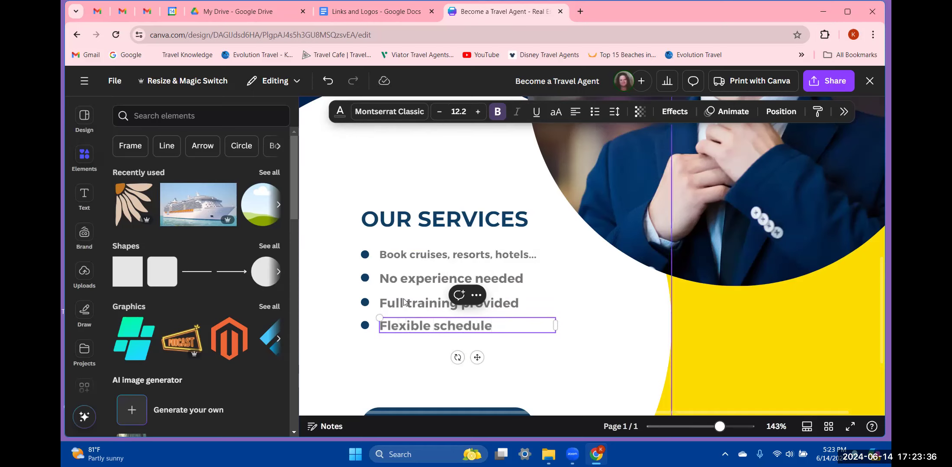
pyautogui.click(398, 253)
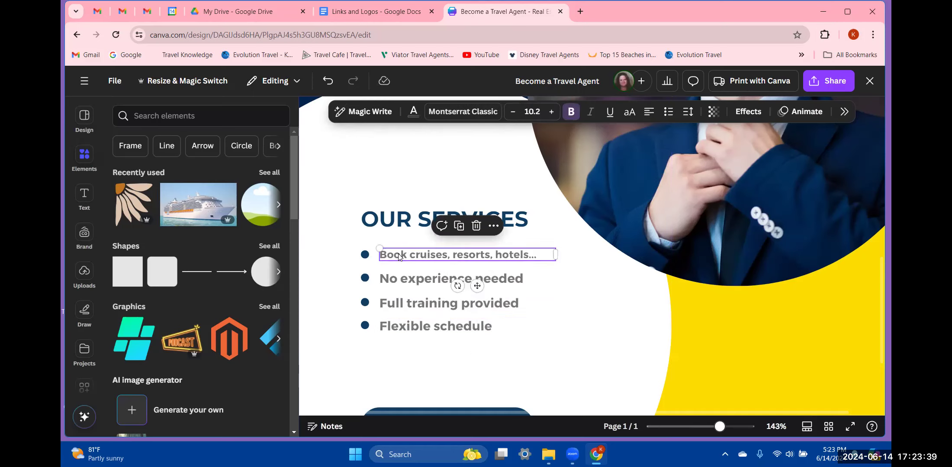
pyautogui.click(517, 325)
pyautogui.click(514, 330)
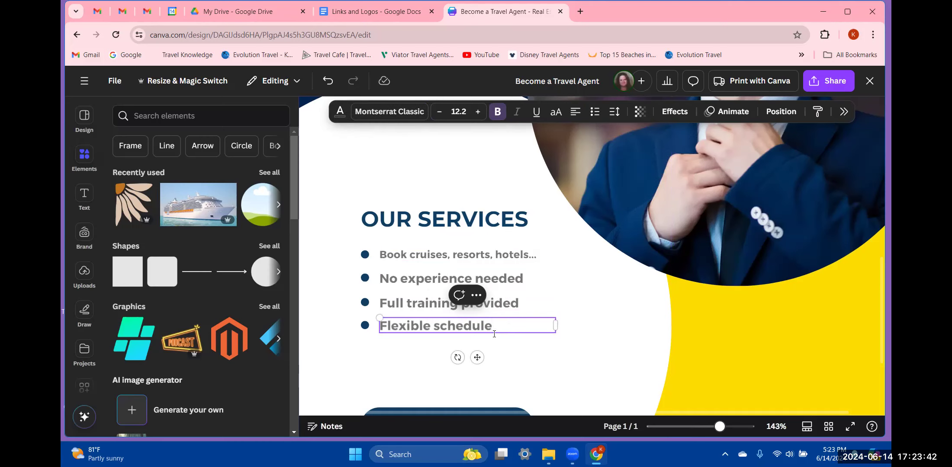
pyautogui.press('Return')
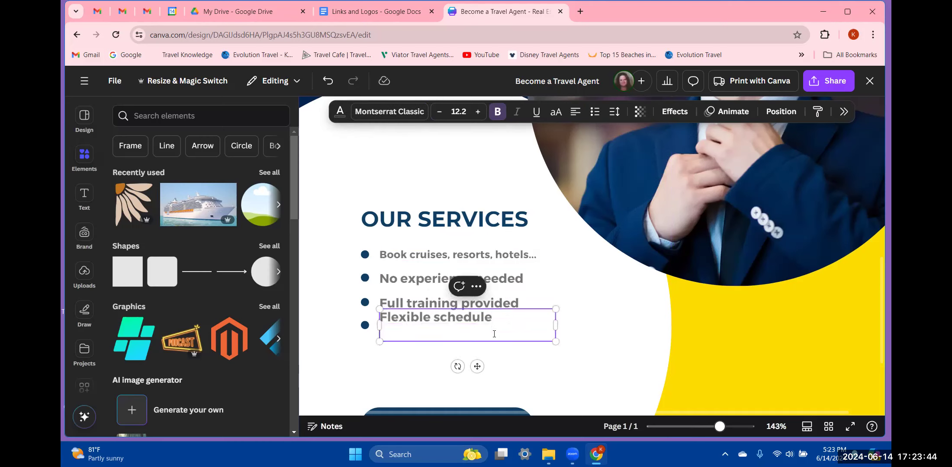
pyautogui.press('BackSpace')
pyautogui.click(501, 370)
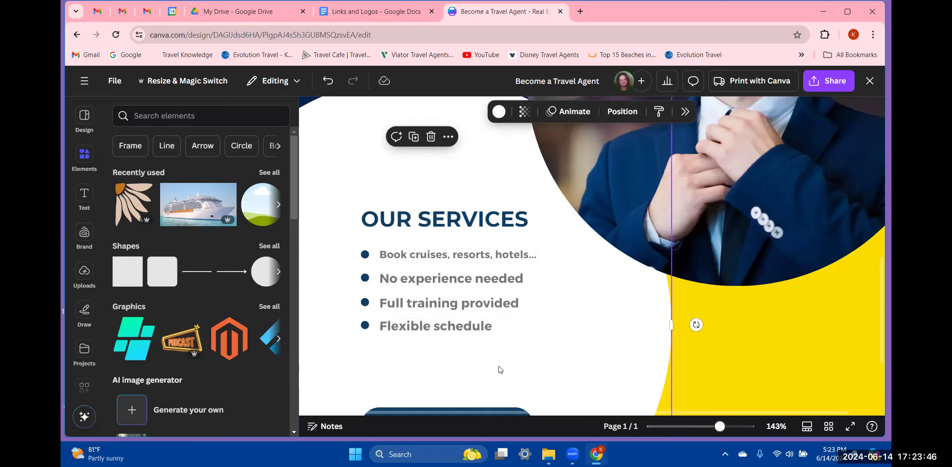
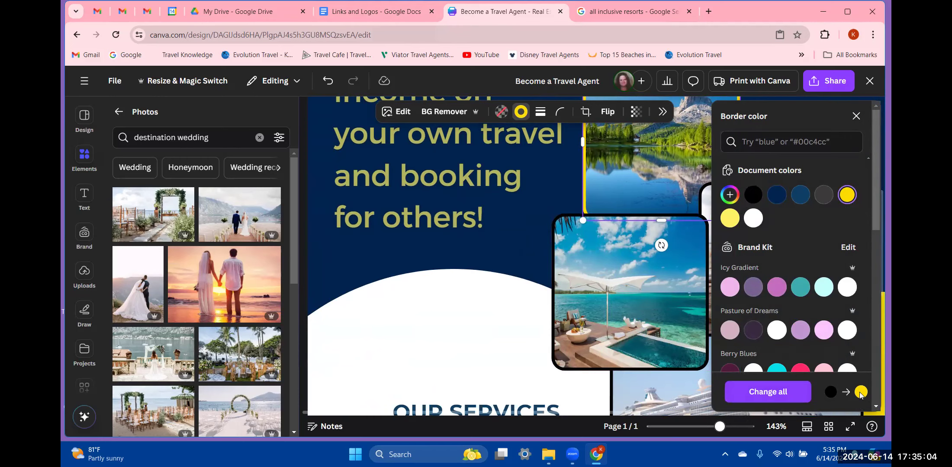
# Step: Change all remaining black photo borders in the design to the selected yellow
pyautogui.click(786, 392)
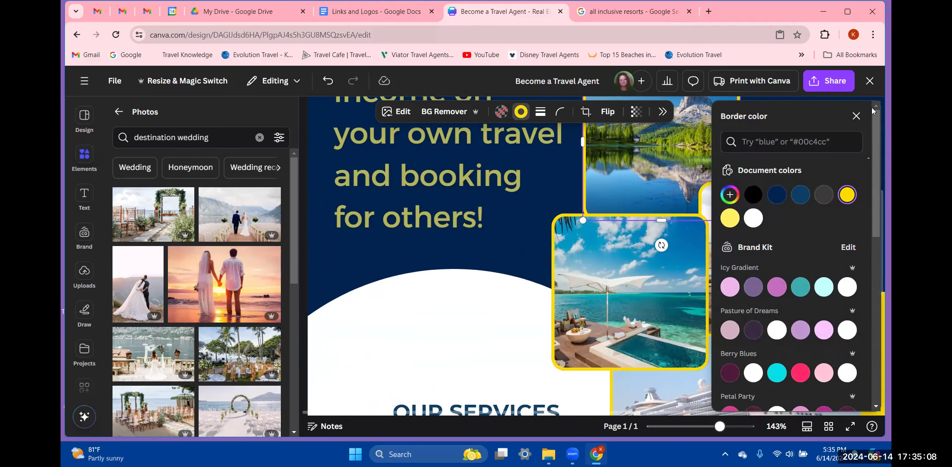
pyautogui.click(856, 116)
pyautogui.scroll(-5, 800, 270)
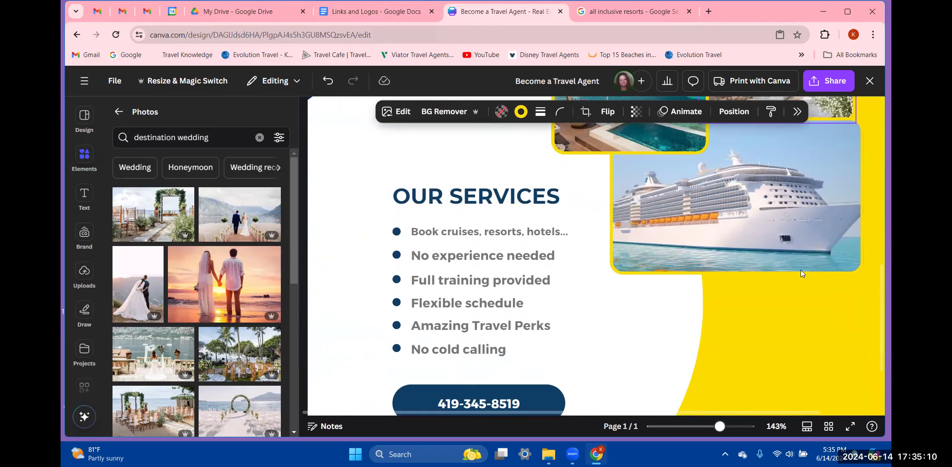
pyautogui.scroll(4, 825, 242)
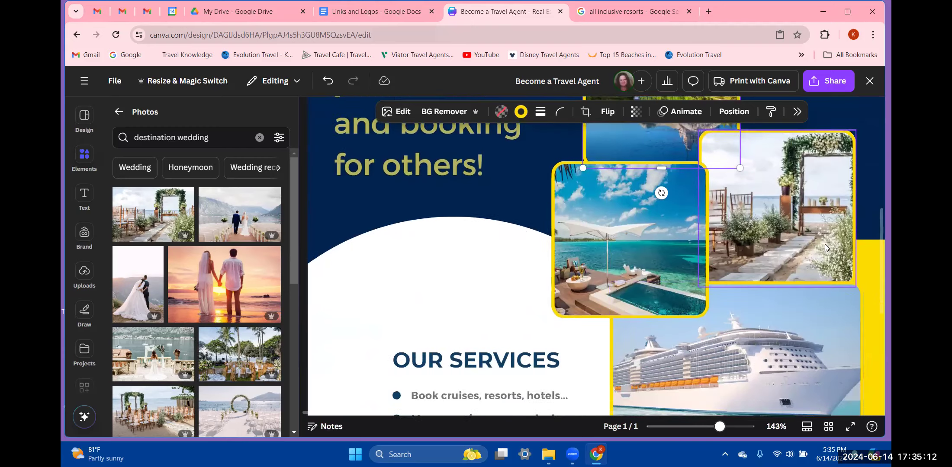
# Step: Replace the "Our Services" heading above the bullet list with "DETAILS"
pyautogui.click(680, 427)
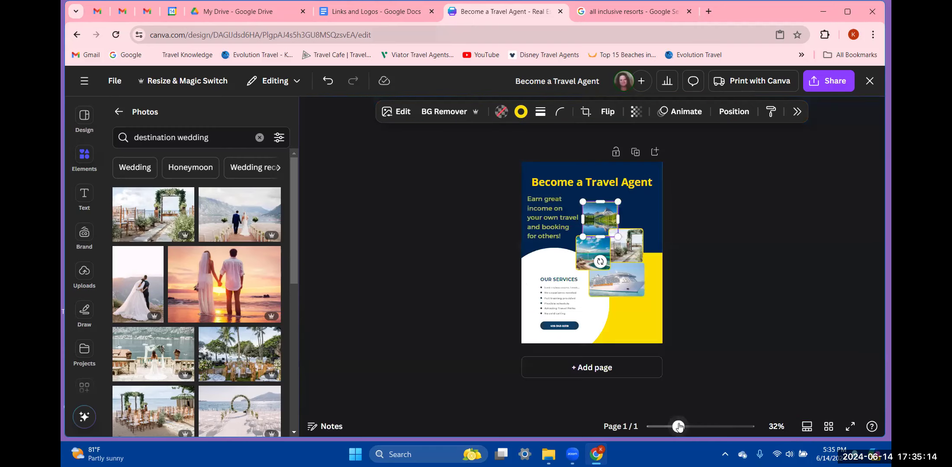
pyautogui.click(711, 428)
pyautogui.moveTo(711, 427); pyautogui.dragTo(694, 427)
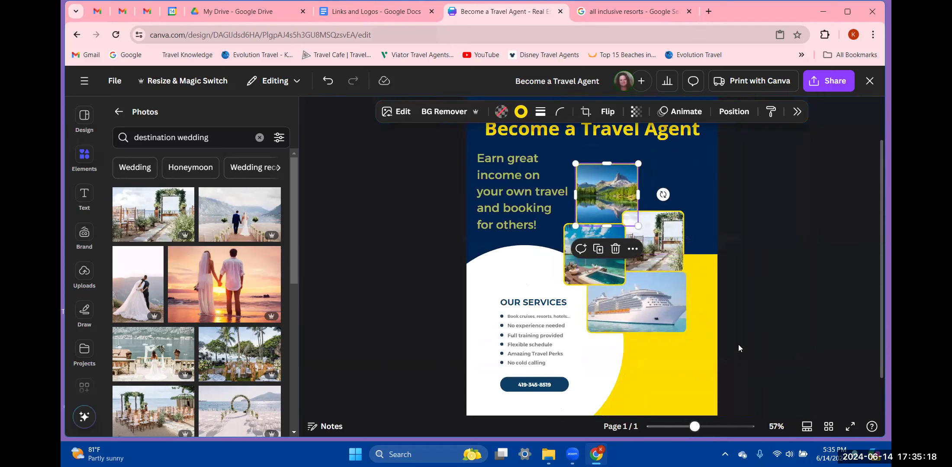
pyautogui.scroll(-1, 742, 312)
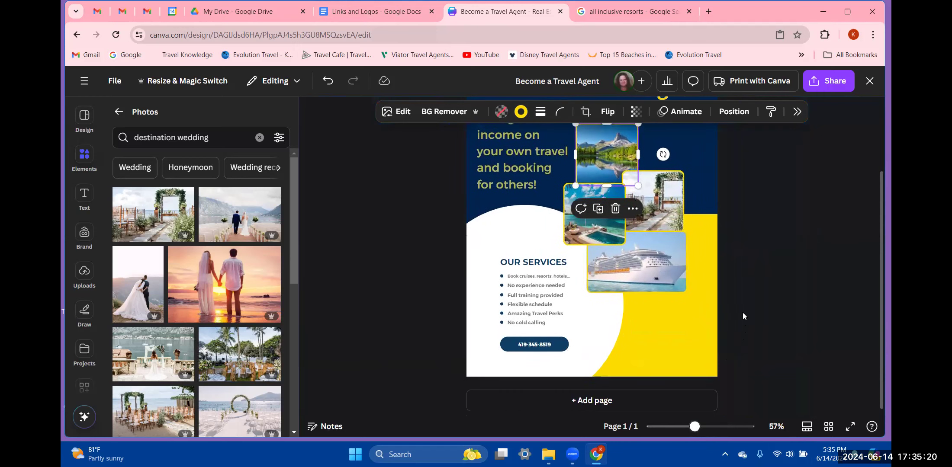
pyautogui.scroll(2, 742, 313)
pyautogui.scroll(-2, 741, 318)
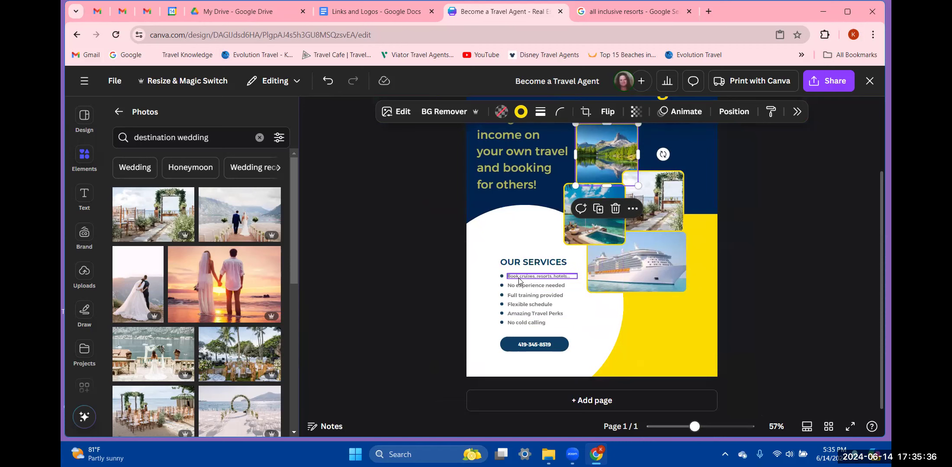
pyautogui.click(529, 265)
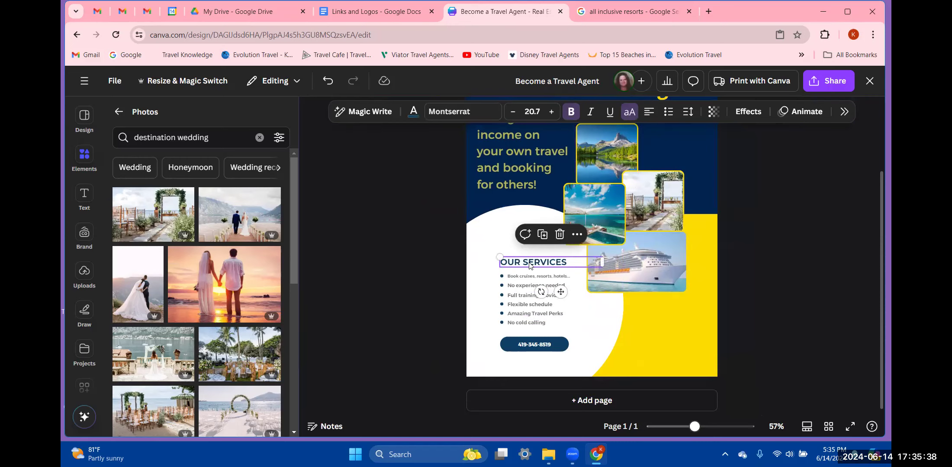
pyautogui.click(530, 264)
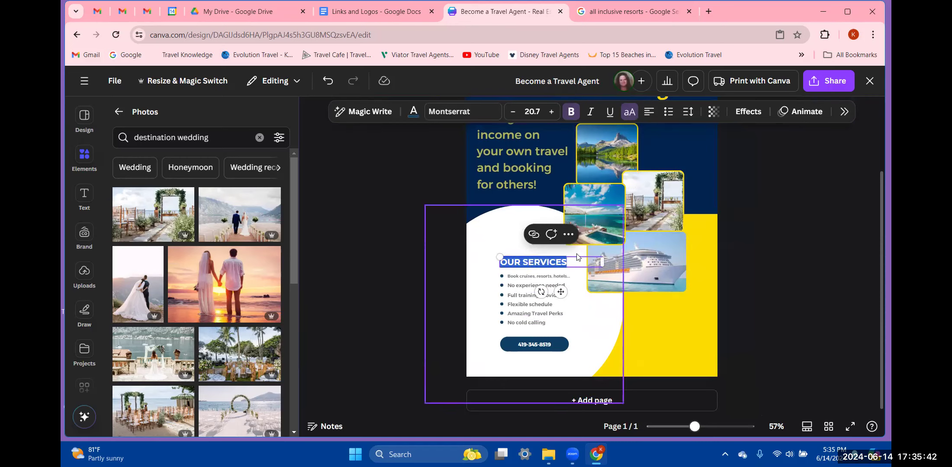
pyautogui.write('DETAILS')
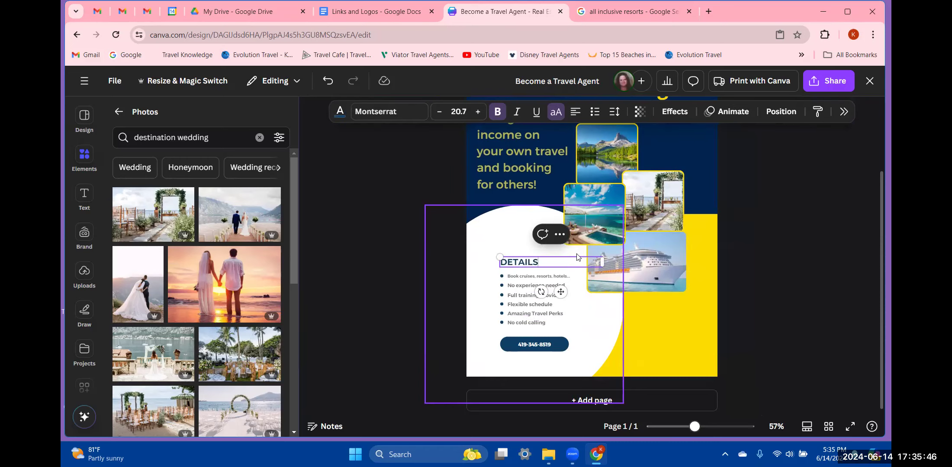
pyautogui.click(503, 239)
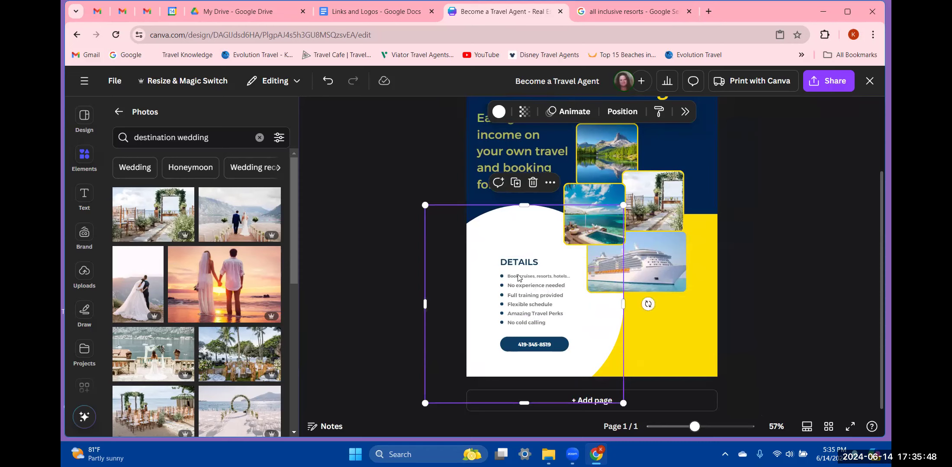
# Step: Recolor the first bullet's text to the document's darkest navy and apply the change to all matching dark gray text
pyautogui.click(532, 277)
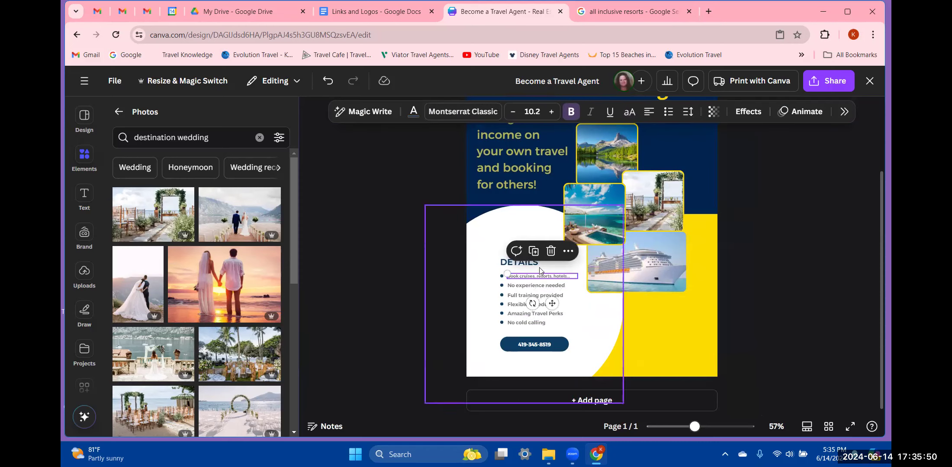
pyautogui.click(413, 113)
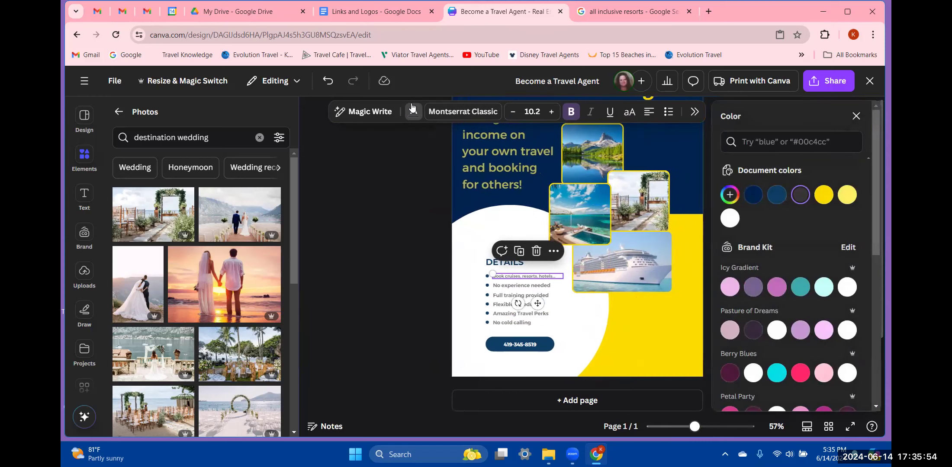
pyautogui.click(752, 193)
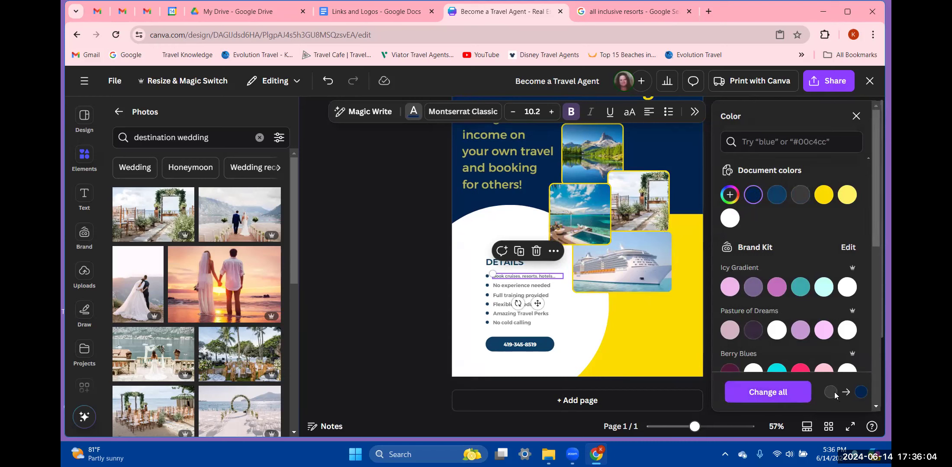
pyautogui.click(786, 394)
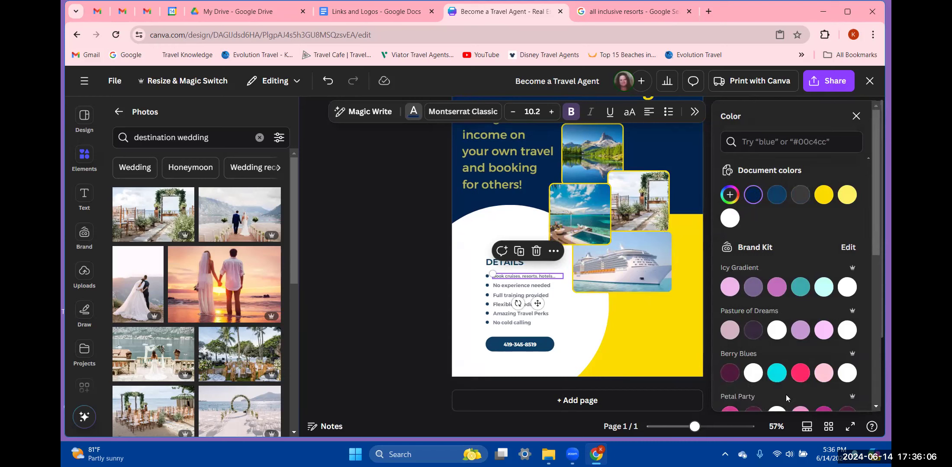
pyautogui.click(418, 261)
pyautogui.click(418, 260)
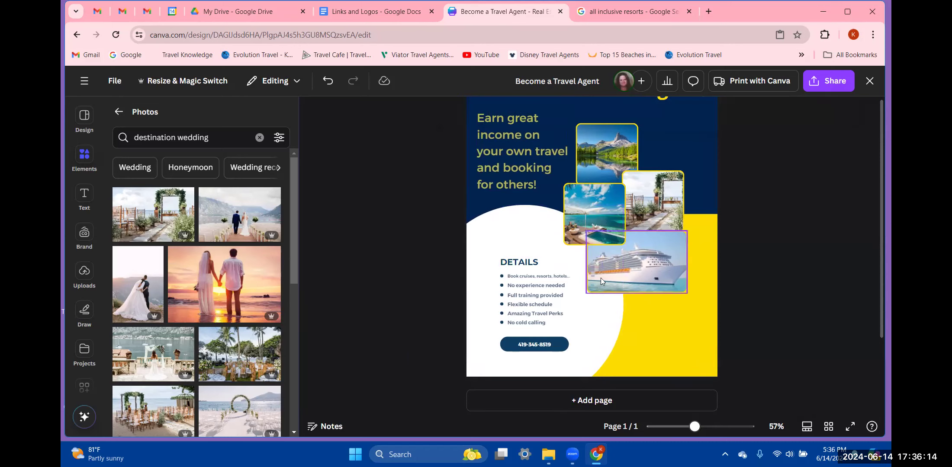
# Step: Increase the font size of the first bullet, "Book cruises, resorts, hotels...", to 11.2
pyautogui.click(530, 280)
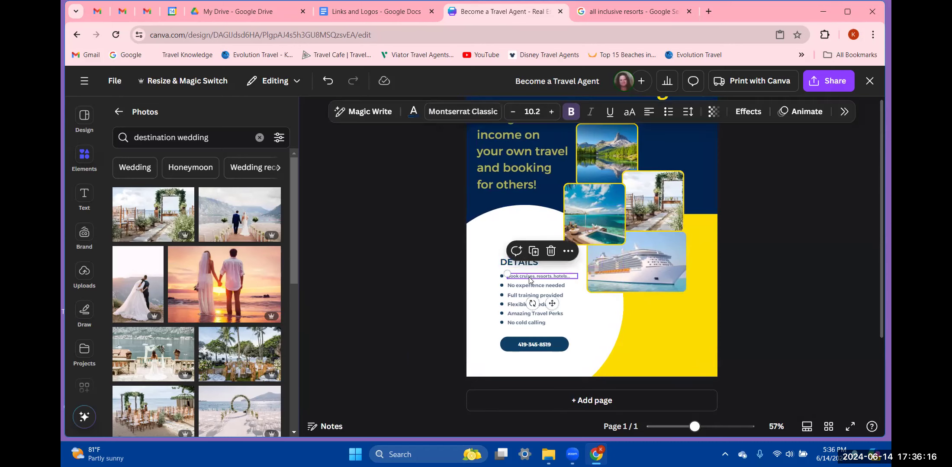
pyautogui.click(550, 111)
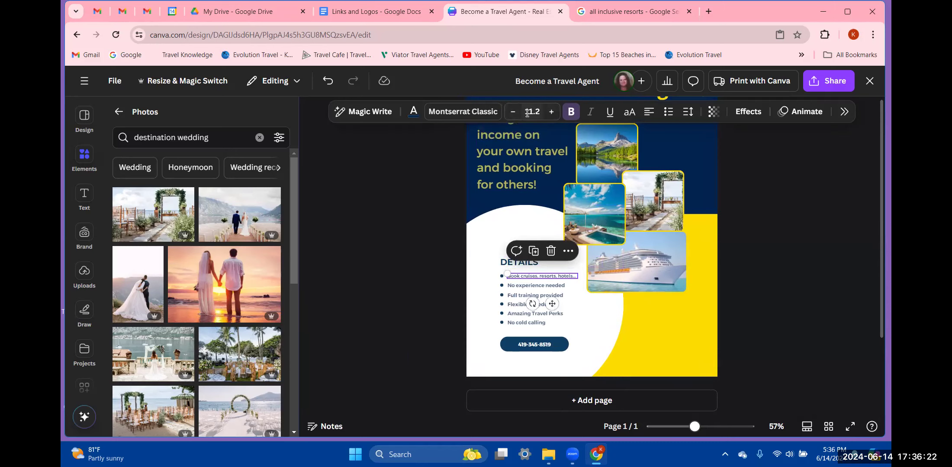
pyautogui.click(422, 258)
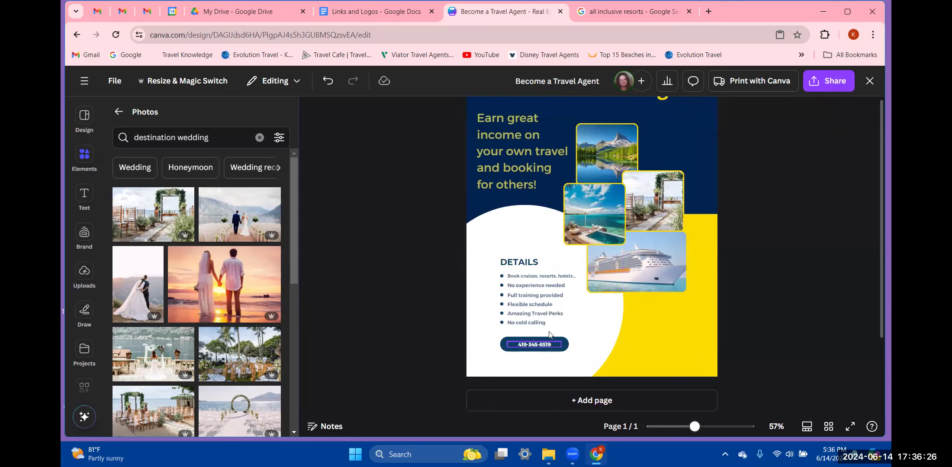
# Step: Review the flyer layout and browse the uploaded images for a picture to add
pyautogui.scroll(2, 645, 304)
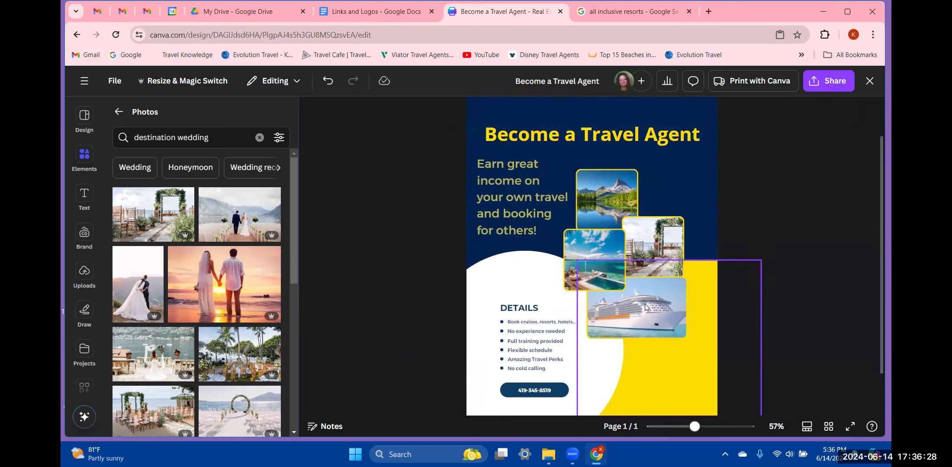
pyautogui.scroll(-2, 645, 303)
pyautogui.scroll(2, 644, 303)
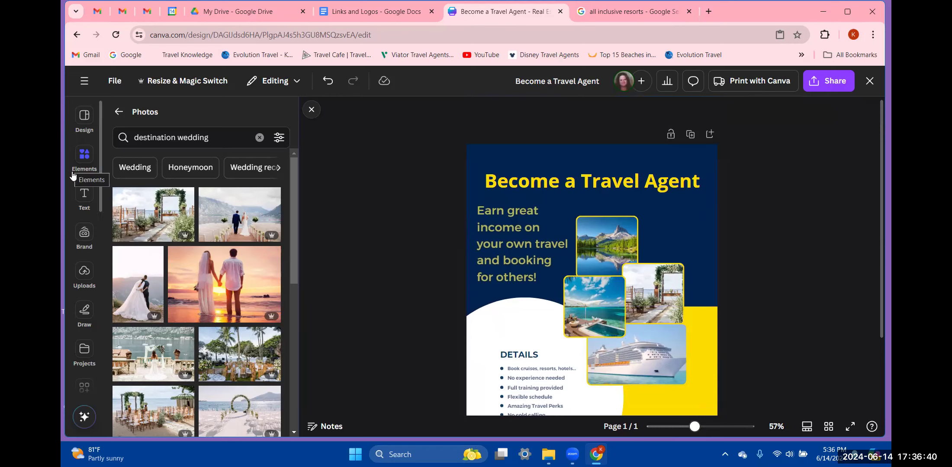
pyautogui.scroll(-2, 75, 222)
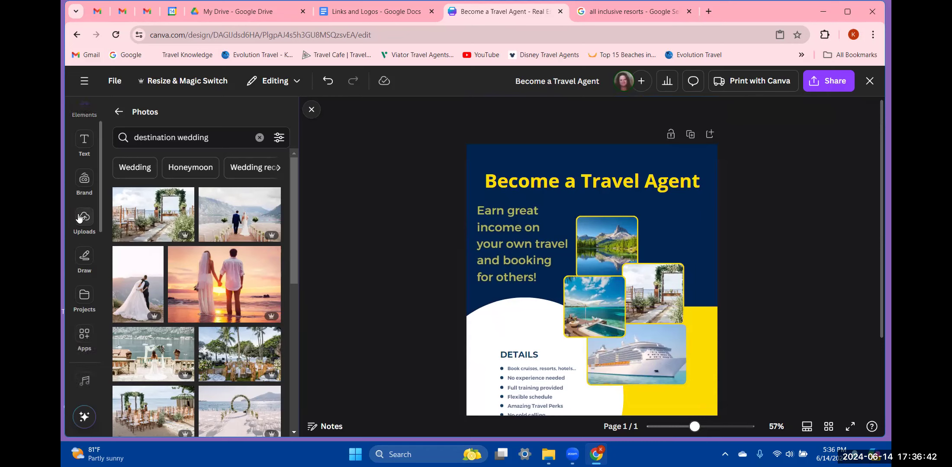
pyautogui.click(79, 218)
pyautogui.scroll(-3, 181, 257)
pyautogui.scroll(-5, 181, 257)
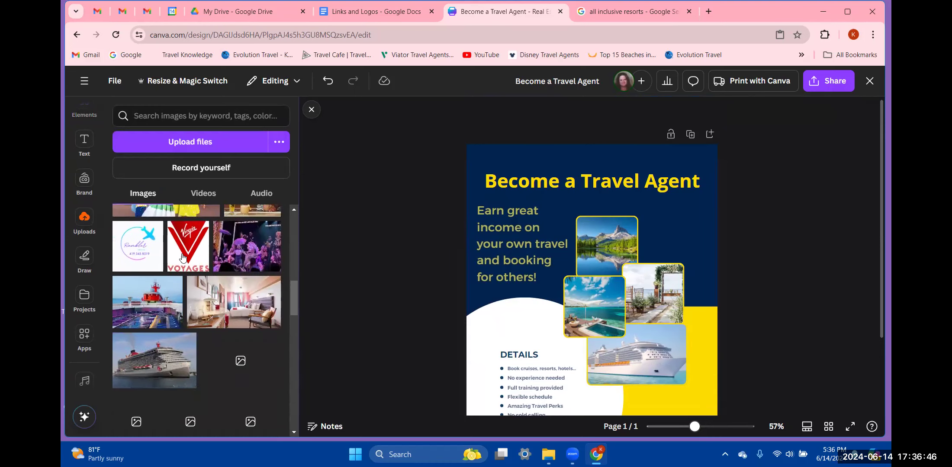
pyautogui.scroll(-5, 183, 258)
pyautogui.scroll(-6, 183, 258)
pyautogui.scroll(-8, 182, 258)
pyautogui.scroll(-6, 183, 258)
# Step: Find the full-length photo of the woman in the pink cardigan in the Agent Pictures folder and add it to the flyer
pyautogui.scroll(-4, 82, 290)
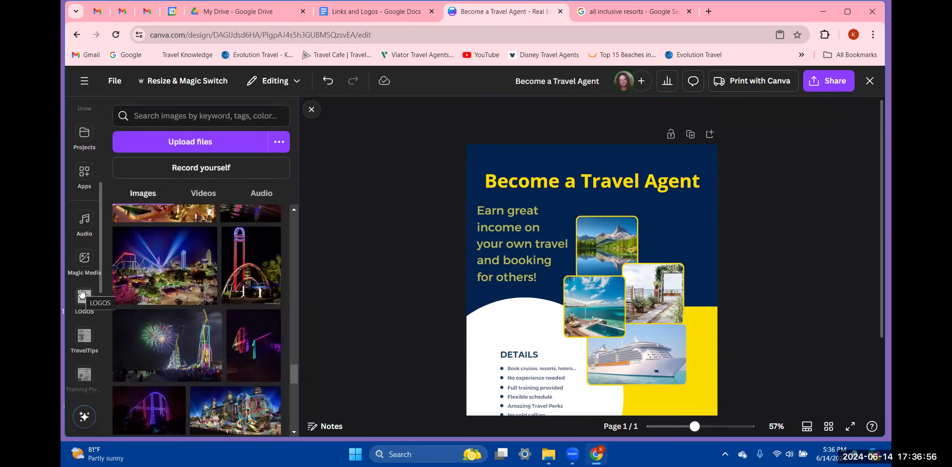
pyautogui.scroll(-3, 82, 293)
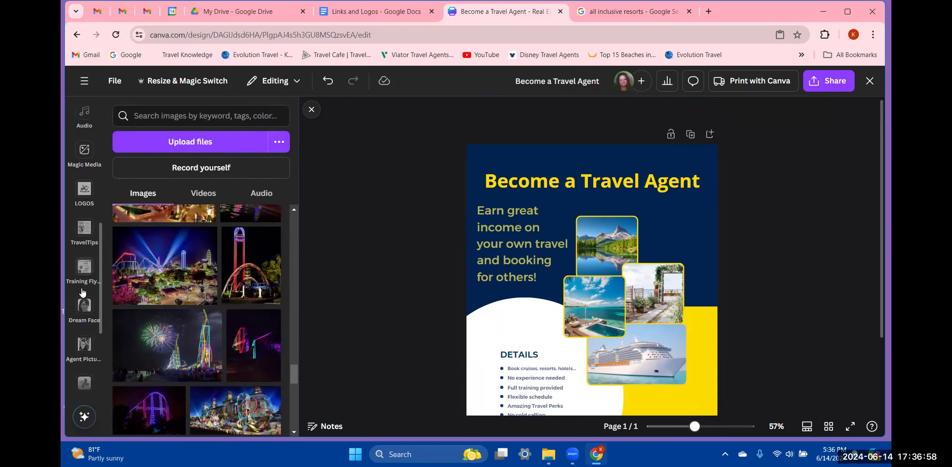
pyautogui.scroll(-2, 82, 293)
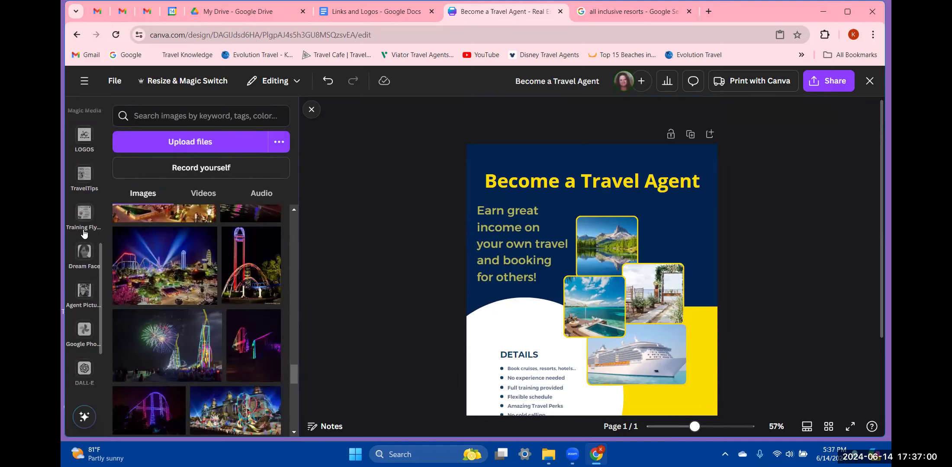
pyautogui.click(84, 292)
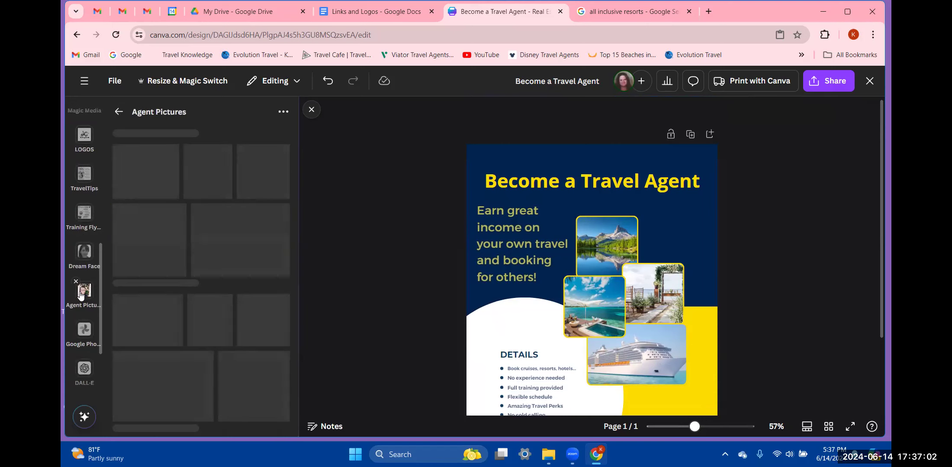
pyautogui.scroll(-10, 206, 263)
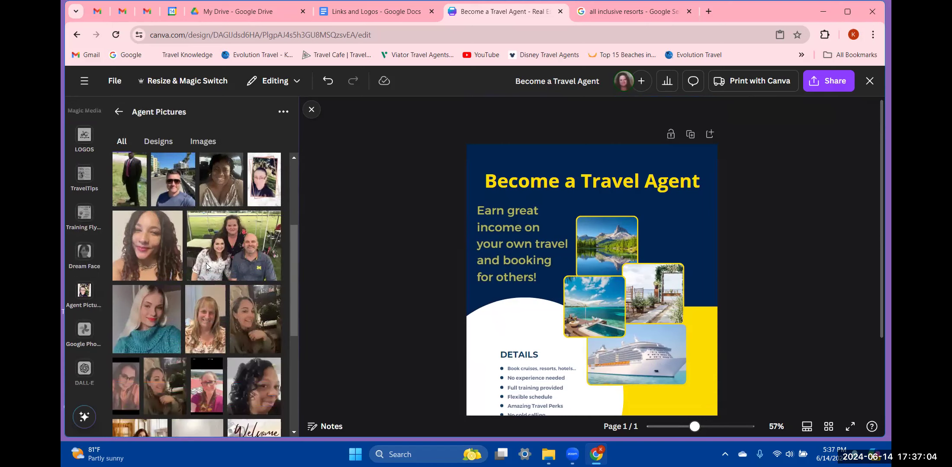
pyautogui.scroll(-5, 206, 267)
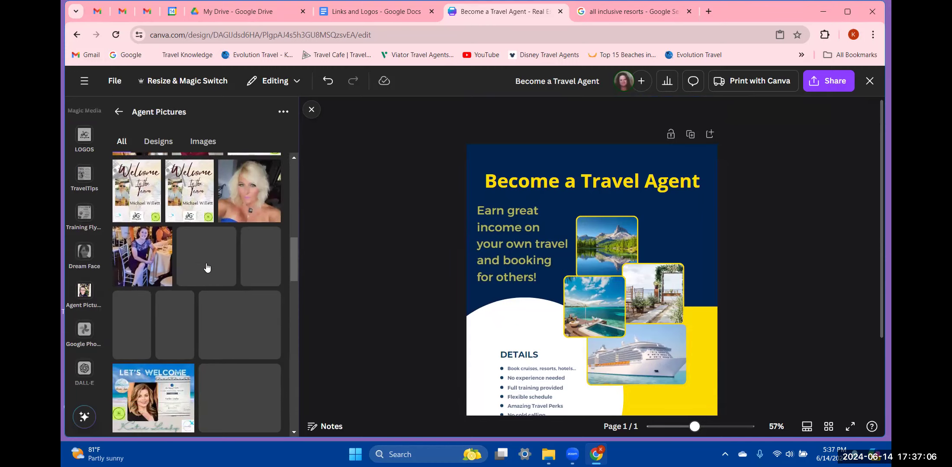
pyautogui.scroll(-5, 206, 264)
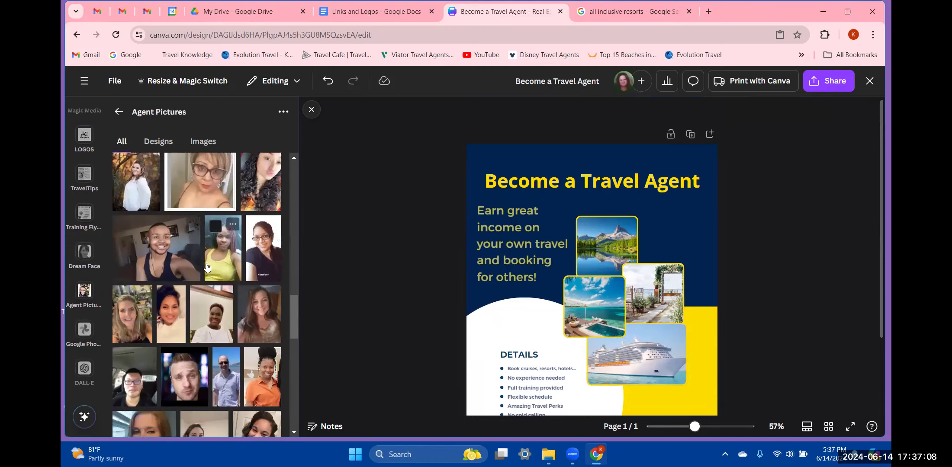
pyautogui.scroll(-8, 206, 266)
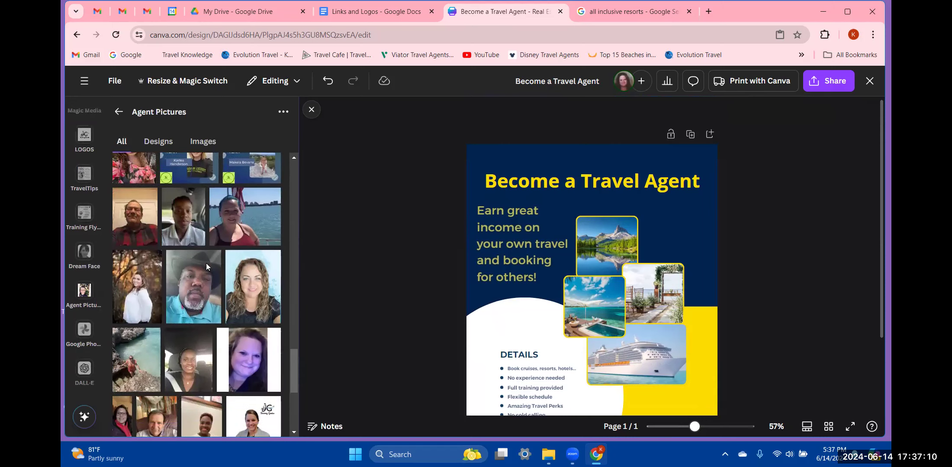
pyautogui.scroll(-3, 206, 267)
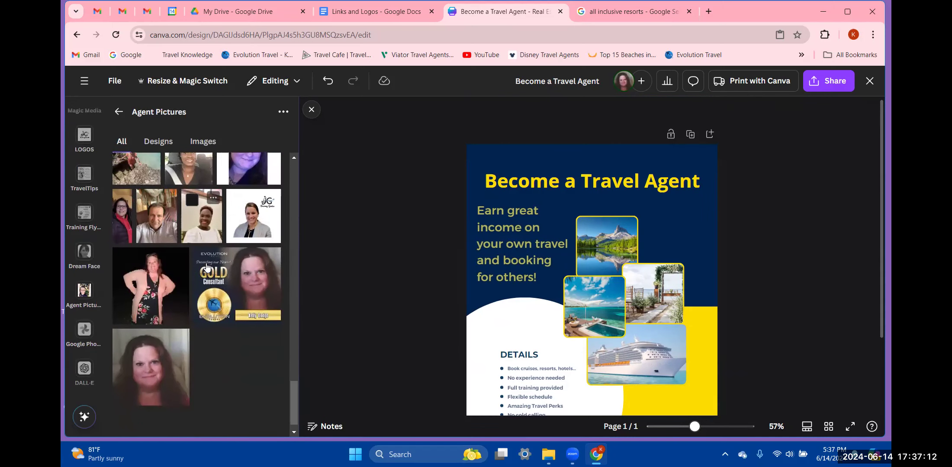
pyautogui.click(155, 267)
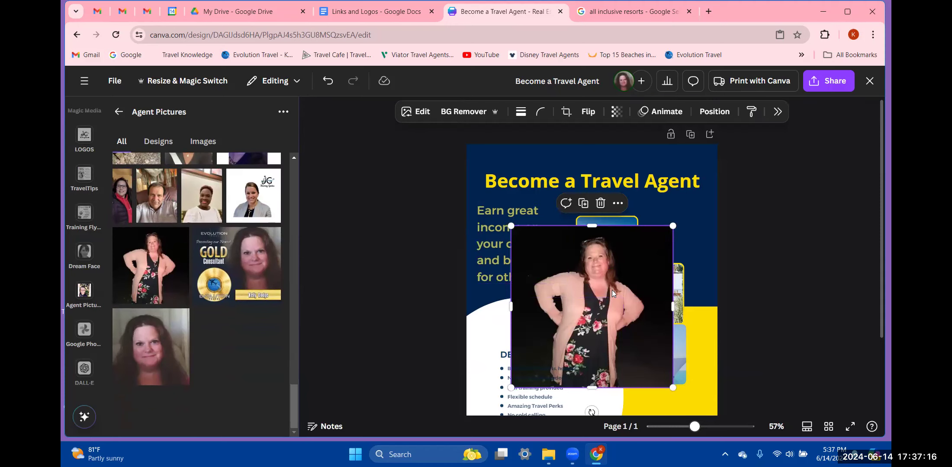
# Step: Move the agent photo toward the flyer's left side, remove its background and keep it out of the patio photo's frame
pyautogui.moveTo(603, 327); pyautogui.dragTo(523, 328)
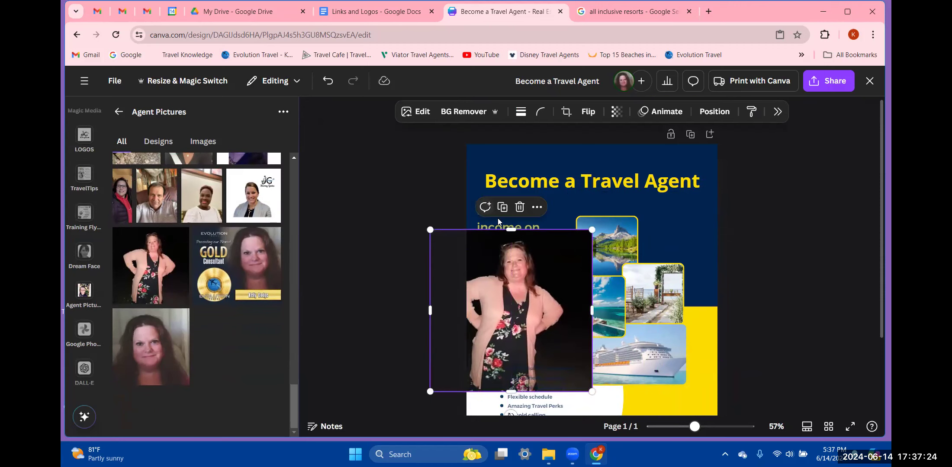
pyautogui.click(459, 112)
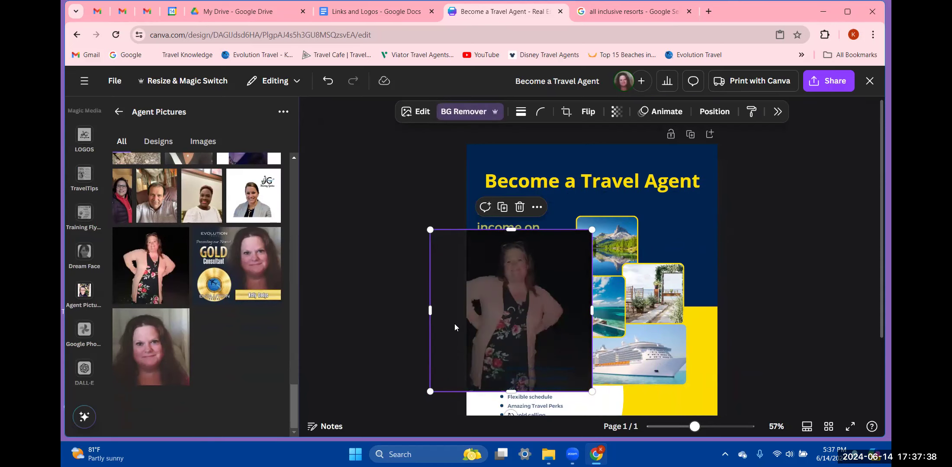
pyautogui.moveTo(496, 351); pyautogui.dragTo(654, 294)
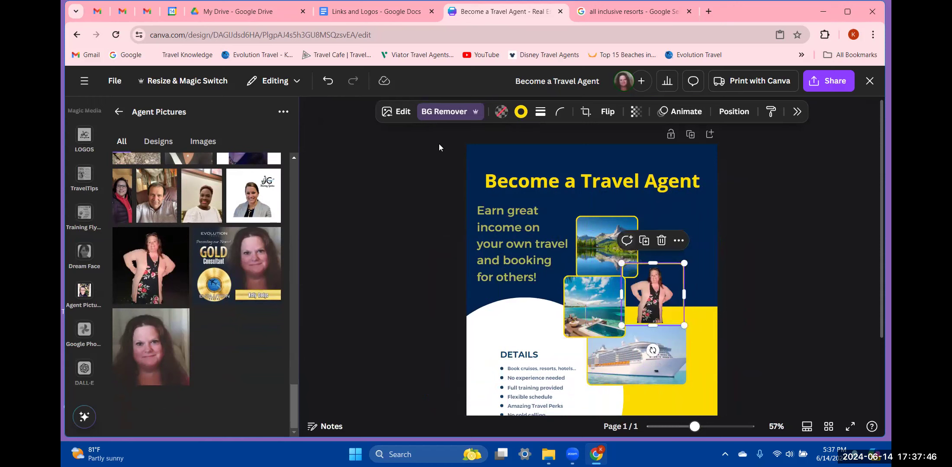
pyautogui.click(328, 80)
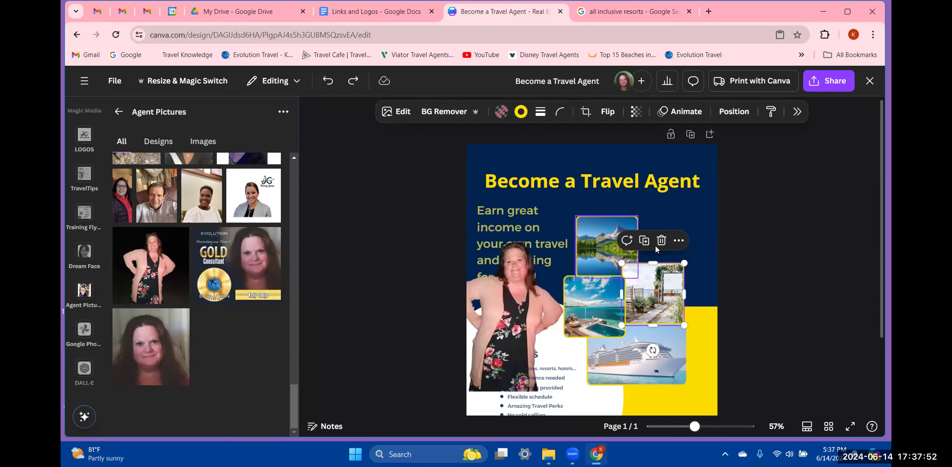
# Step: Send the framed patio photo one layer backward
pyautogui.click(679, 241)
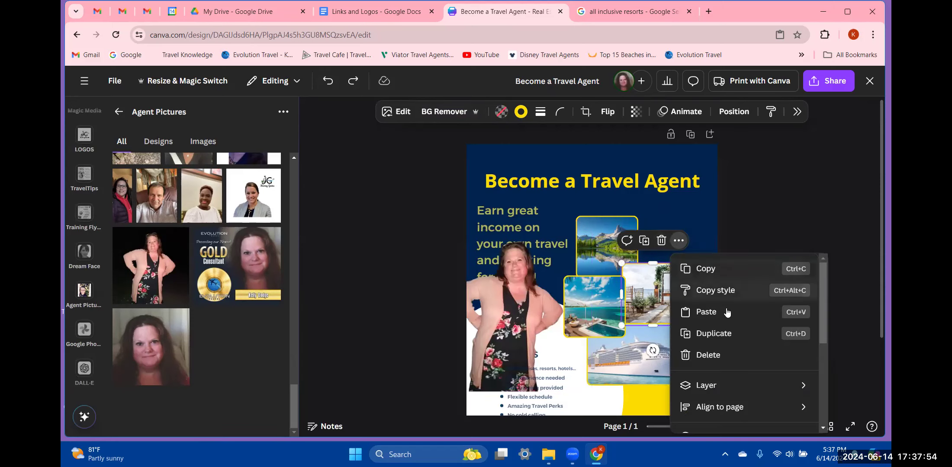
pyautogui.moveTo(724, 387)
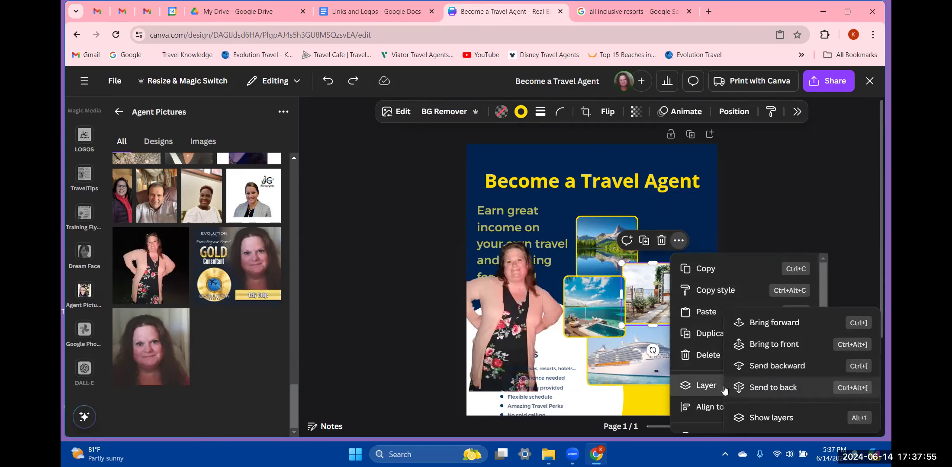
pyautogui.click(772, 366)
# Step: Shrink the agent cutout and place it beneath the end of the title, to the right of the mountain photo
pyautogui.click(568, 318)
pyautogui.moveTo(567, 318); pyautogui.dragTo(688, 275)
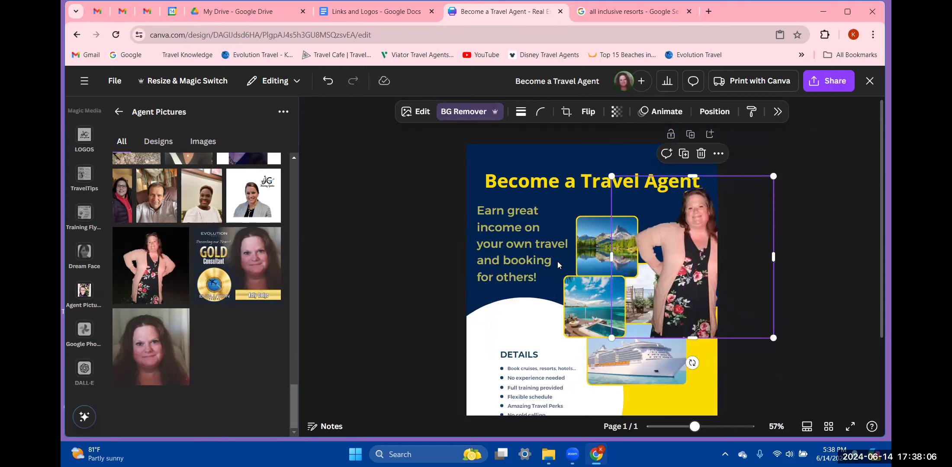
pyautogui.click(436, 273)
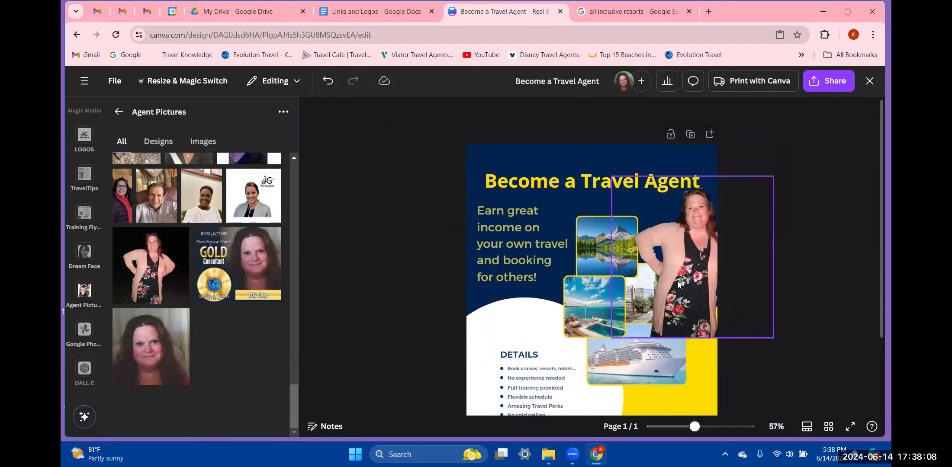
pyautogui.click(703, 207)
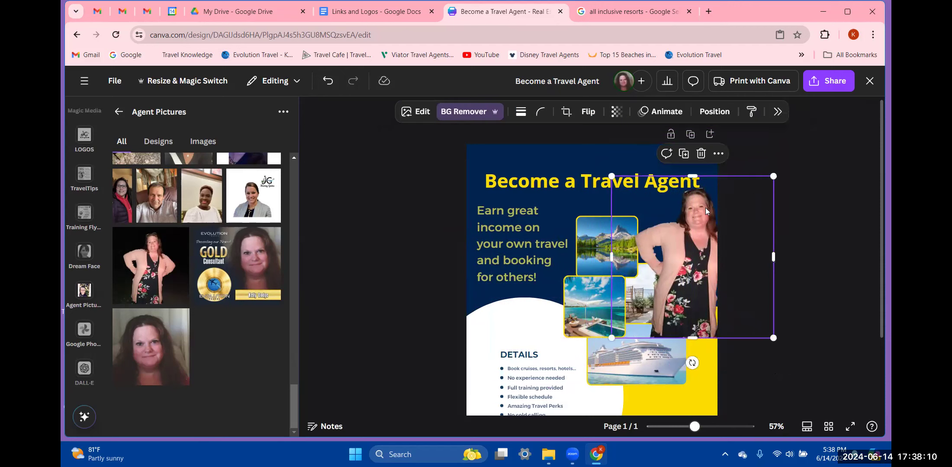
pyautogui.moveTo(771, 177); pyautogui.dragTo(710, 235)
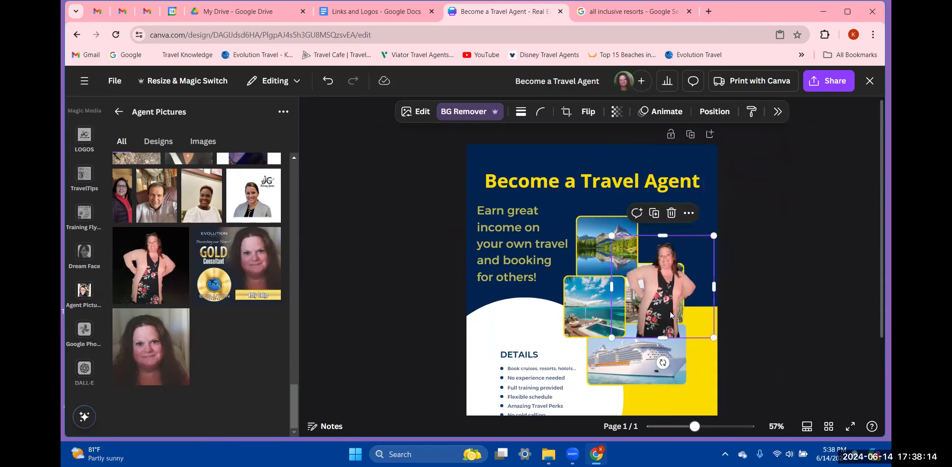
pyautogui.moveTo(668, 313); pyautogui.dragTo(691, 264)
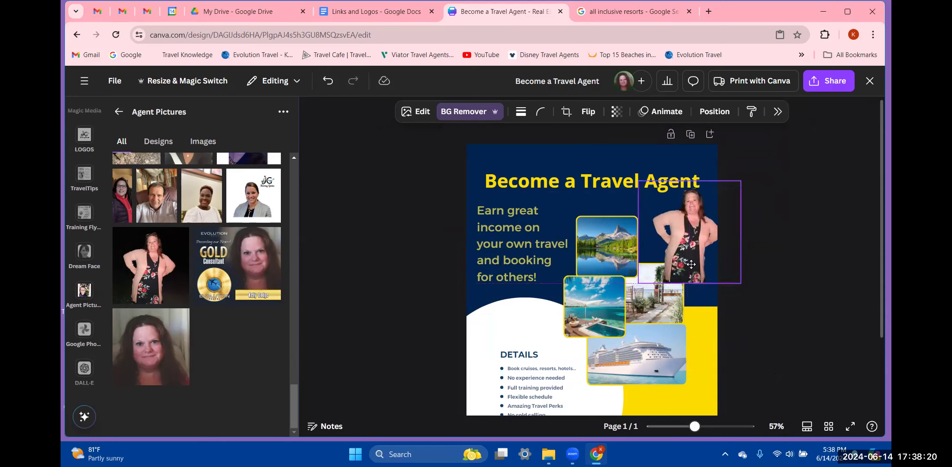
pyautogui.moveTo(688, 262); pyautogui.dragTo(685, 266)
# Step: Send the agent cutout one layer backward
pyautogui.click(709, 166)
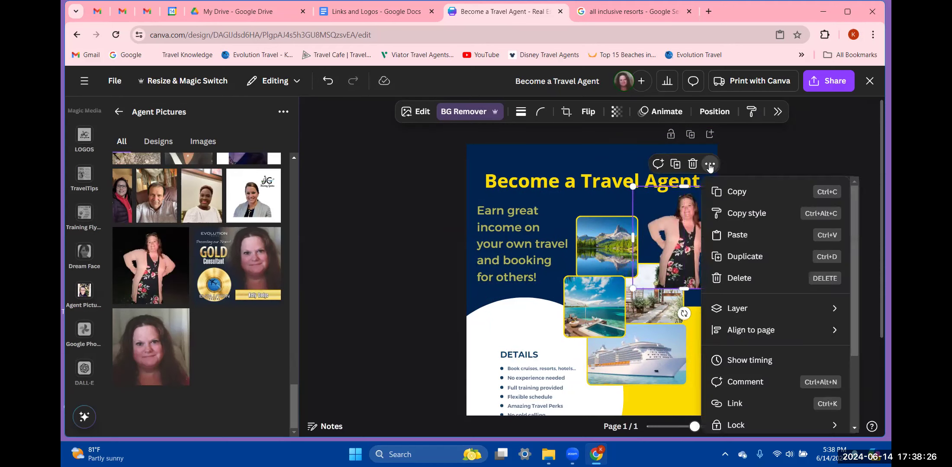
pyautogui.click(744, 308)
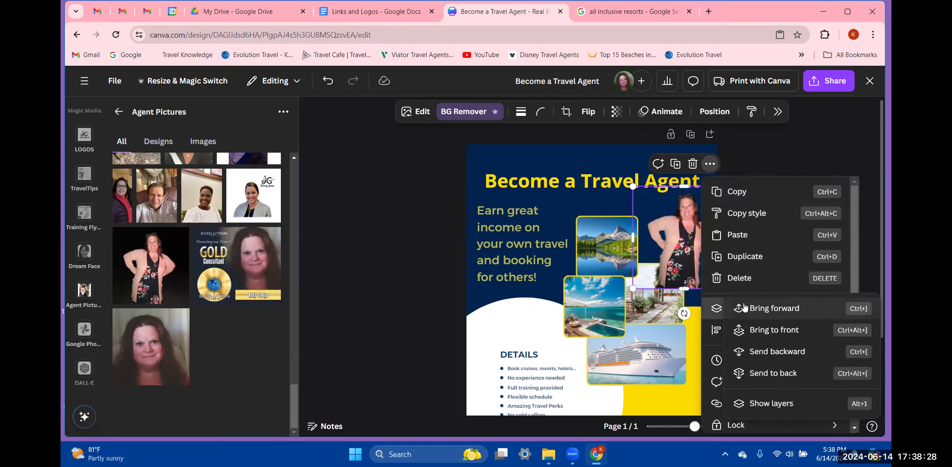
pyautogui.click(763, 352)
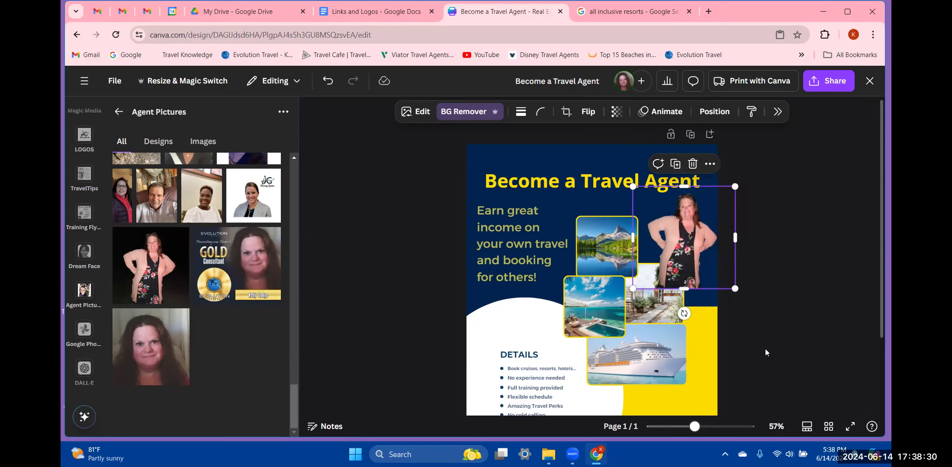
pyautogui.click(768, 308)
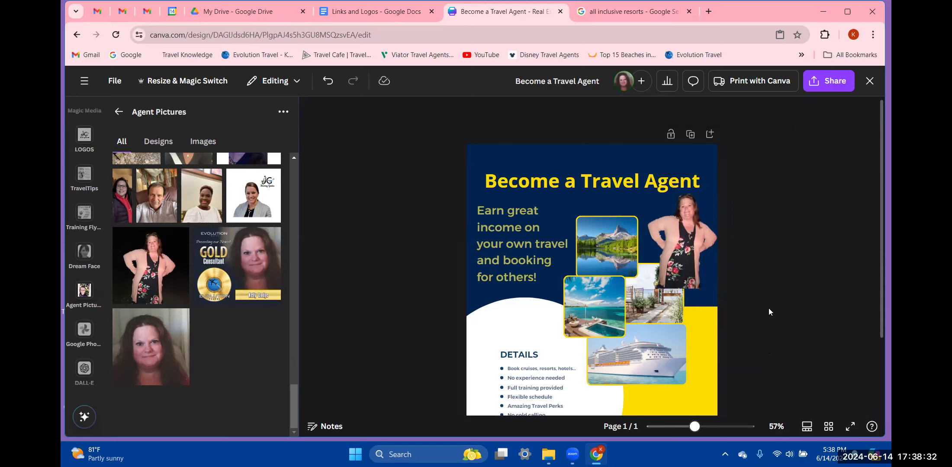
# Step: Bring the framed patio photo to the front so it overlaps the agent cutout and the neighbouring photos
pyautogui.click(670, 307)
pyautogui.click(678, 241)
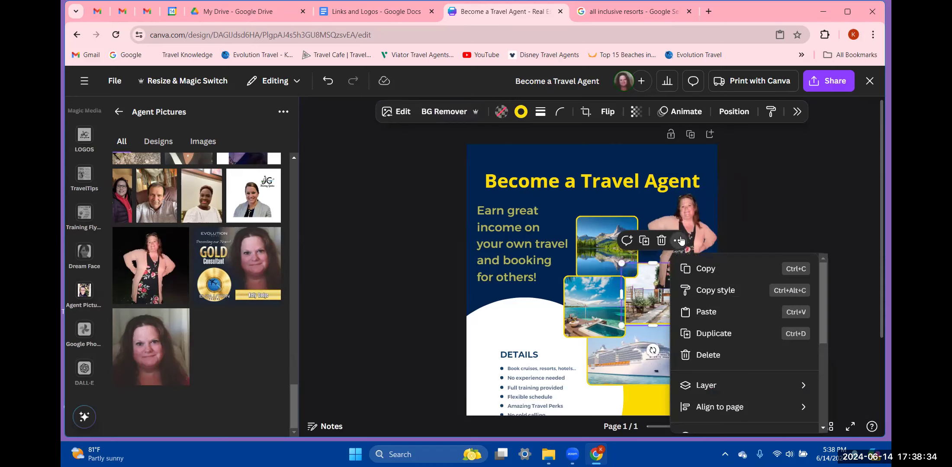
pyautogui.moveTo(730, 386)
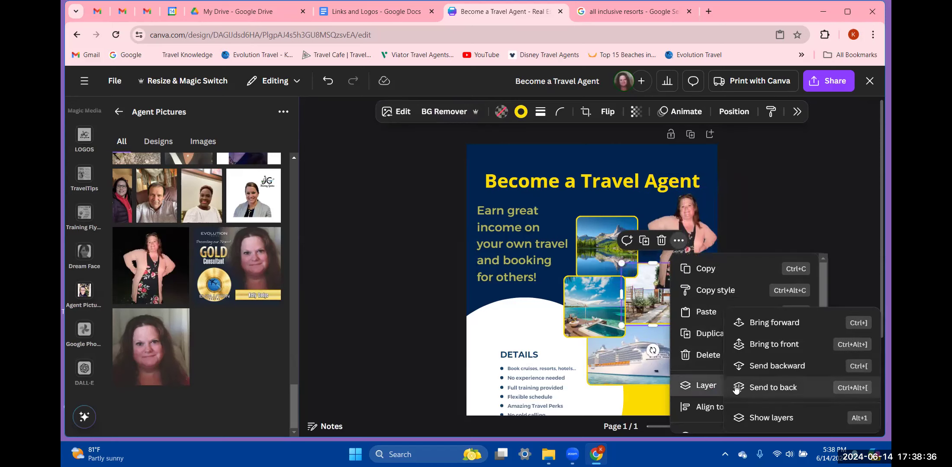
pyautogui.click(776, 343)
pyautogui.click(772, 281)
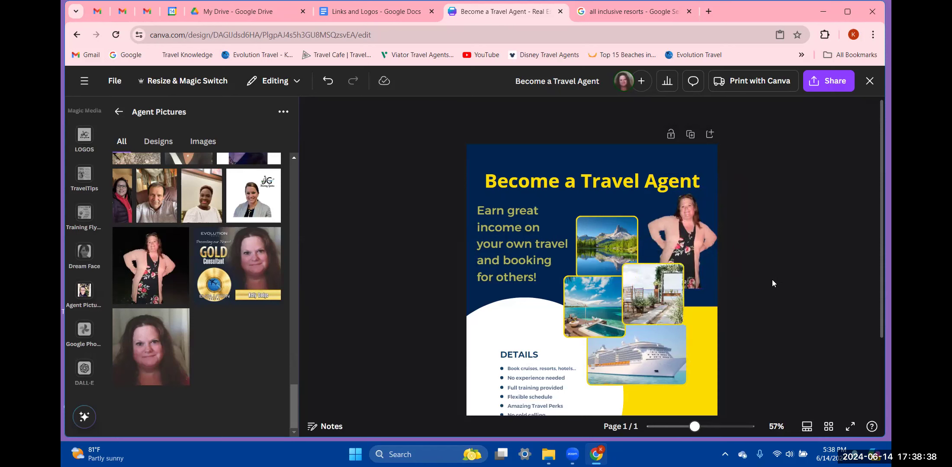
# Step: Nudge the agent cutout slightly left, away from the flyer's edge, and check the whole flyer layout
pyautogui.click(698, 238)
pyautogui.moveTo(698, 238); pyautogui.dragTo(690, 239)
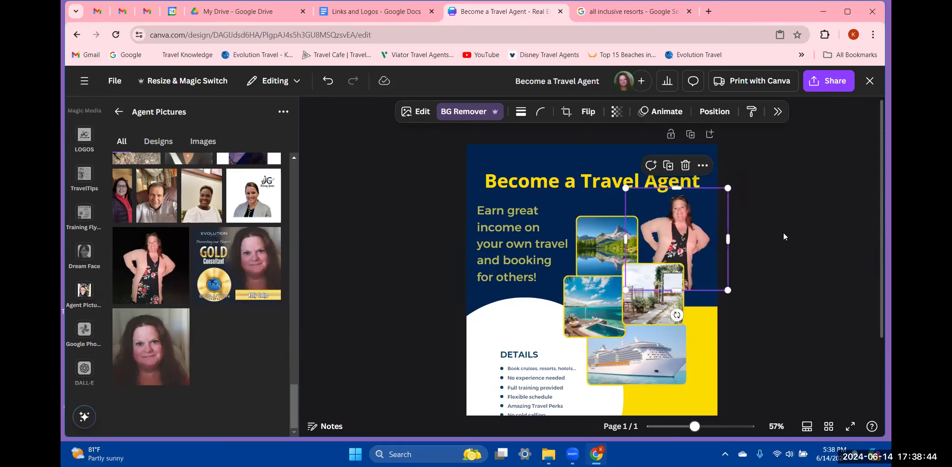
pyautogui.click(798, 234)
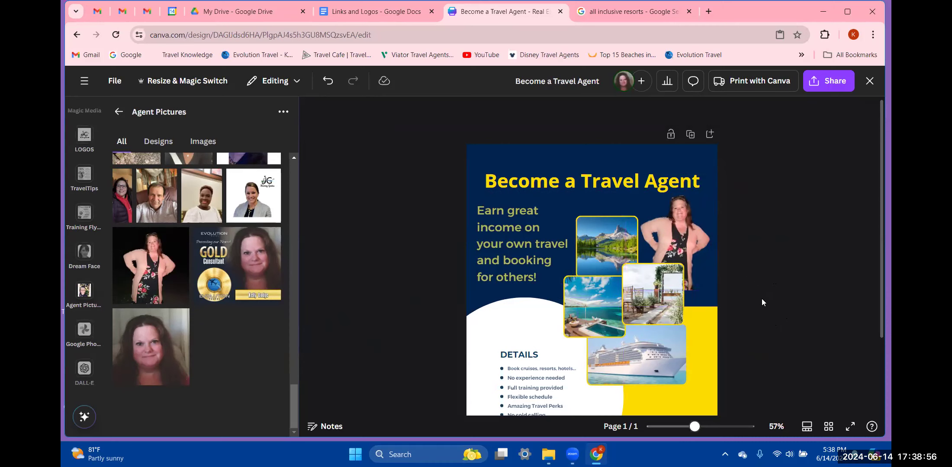
pyautogui.scroll(-3, 746, 287)
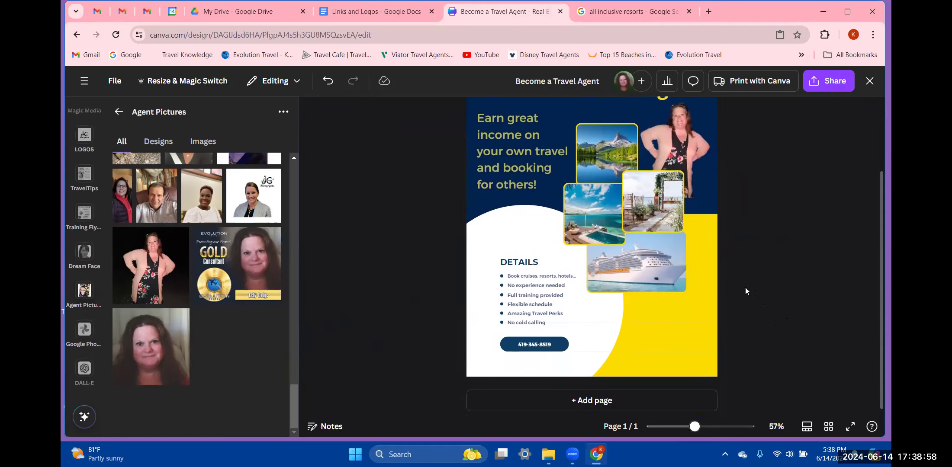
pyautogui.scroll(3, 744, 304)
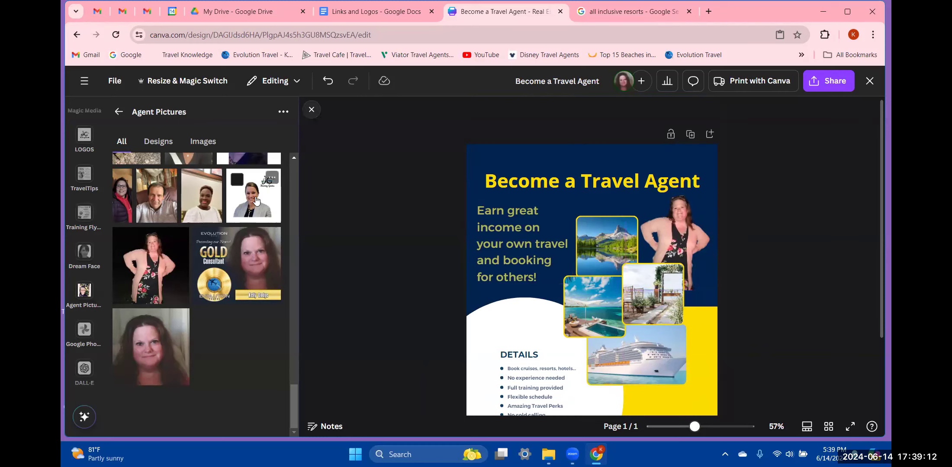
# Step: Try the Journey Genius headshot on the flyer, discard it, and look through the other agent pictures
pyautogui.click(224, 212)
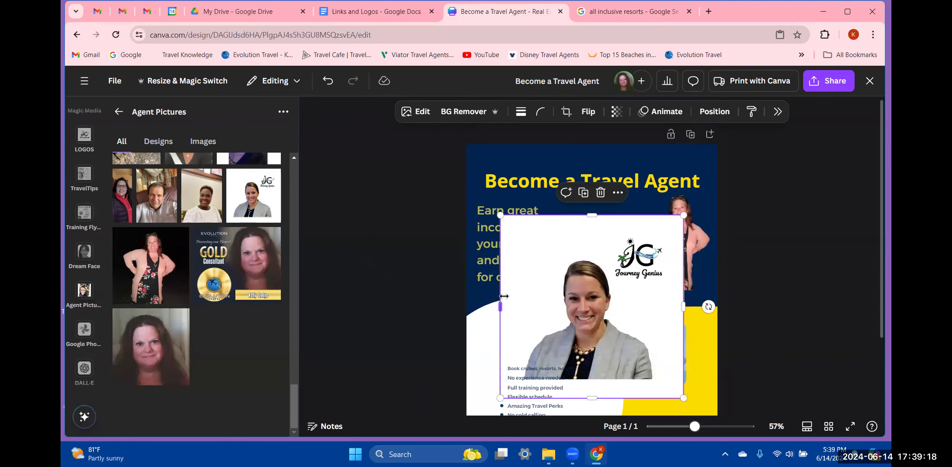
pyautogui.moveTo(581, 319); pyautogui.dragTo(199, 264)
pyautogui.scroll(4, 169, 262)
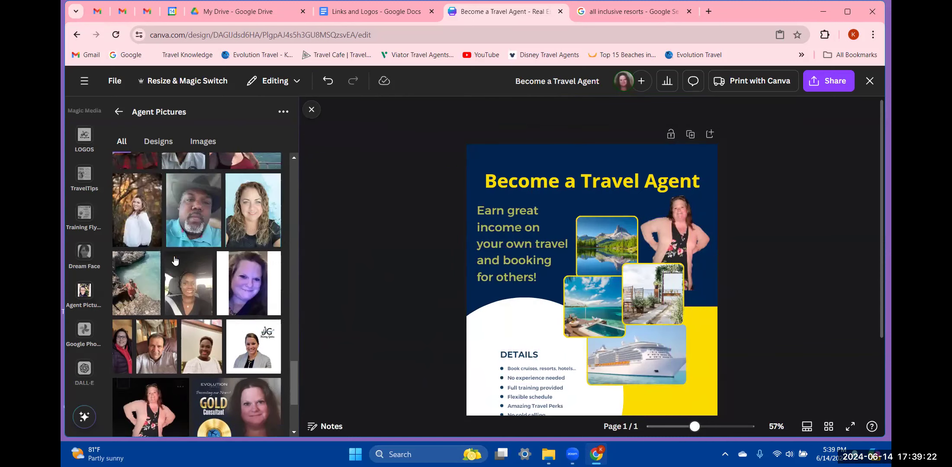
pyautogui.scroll(2, 250, 241)
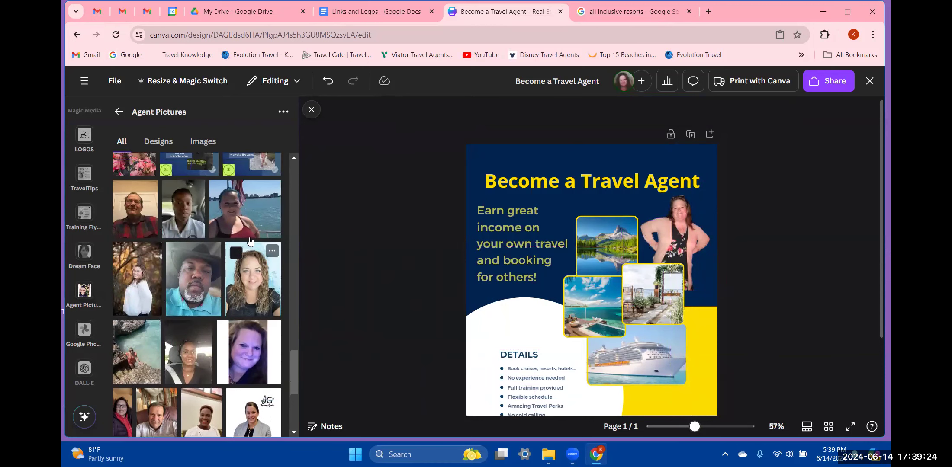
# Step: Look through the agent pictures, try the photo of the woman in the white blazer on the flyer, and discard it
pyautogui.moveTo(250, 284); pyautogui.dragTo(224, 273)
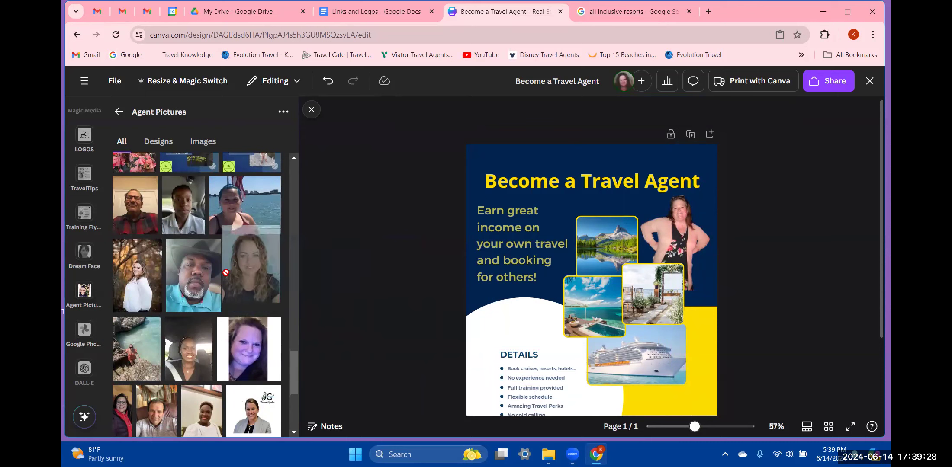
pyautogui.scroll(5, 224, 274)
pyautogui.scroll(7, 224, 278)
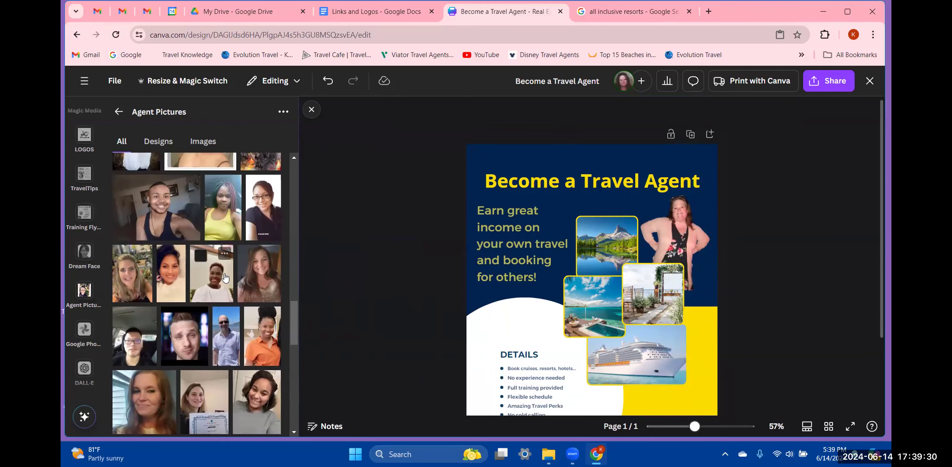
pyautogui.scroll(6, 225, 277)
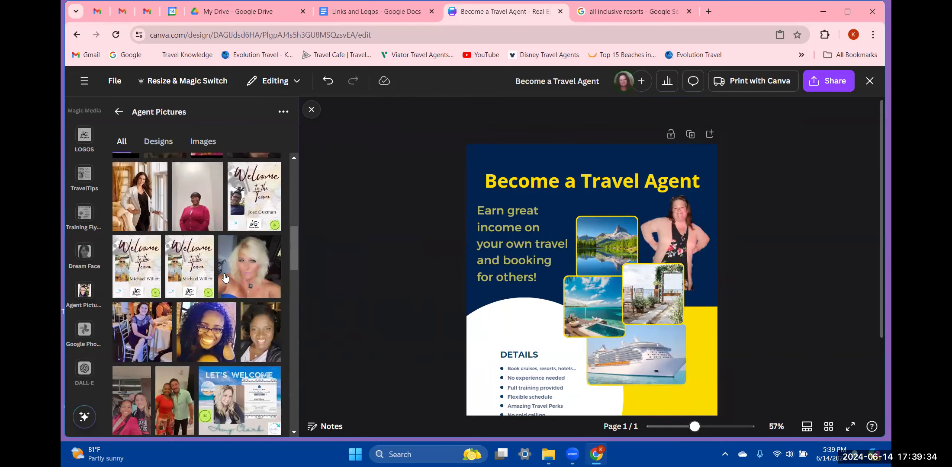
pyautogui.scroll(6, 225, 277)
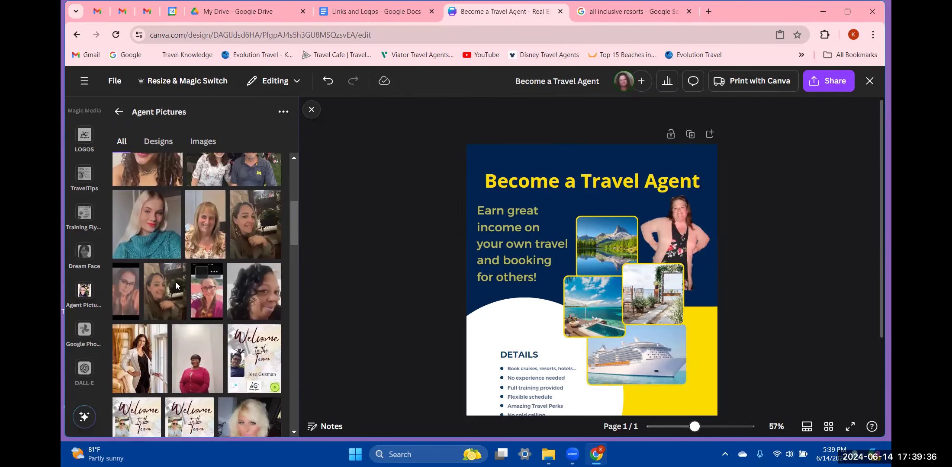
pyautogui.click(134, 357)
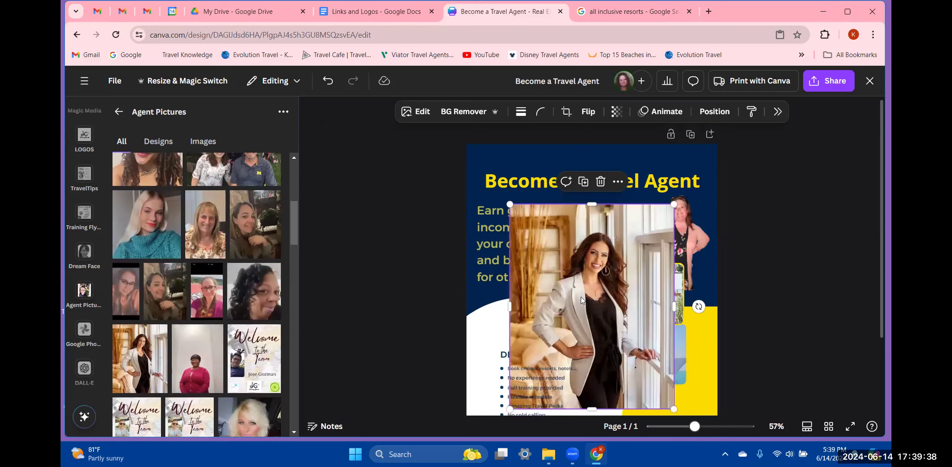
pyautogui.moveTo(588, 338); pyautogui.dragTo(562, 294)
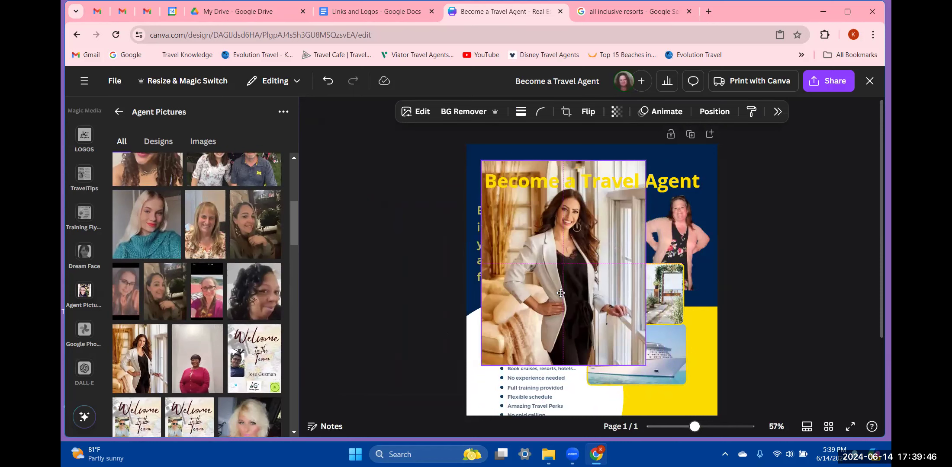
pyautogui.moveTo(560, 294); pyautogui.dragTo(155, 299)
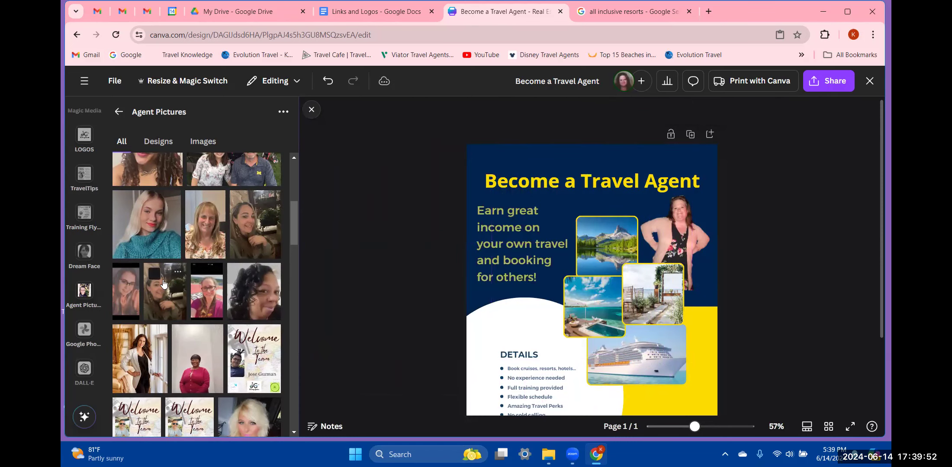
# Step: Look over the lower half of the flyer and leave the design for the Canva home page
pyautogui.scroll(-2, 636, 316)
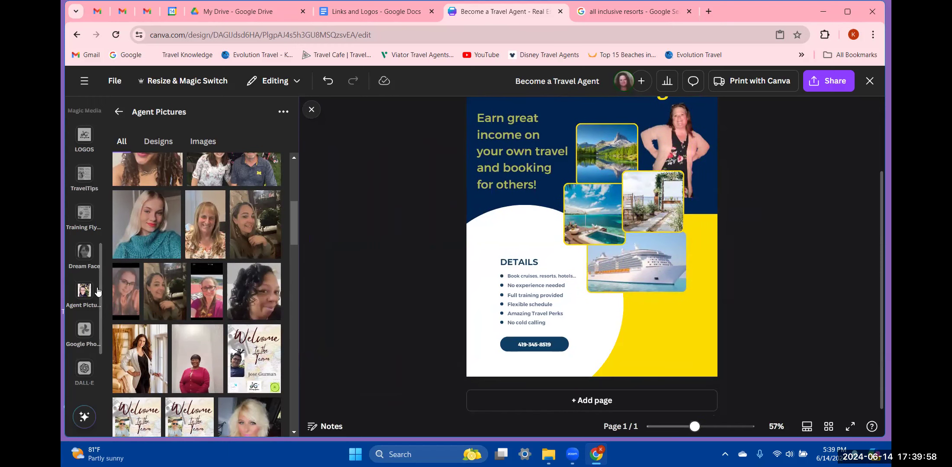
pyautogui.scroll(-3, 98, 292)
pyautogui.scroll(5, 96, 293)
pyautogui.scroll(1, 93, 291)
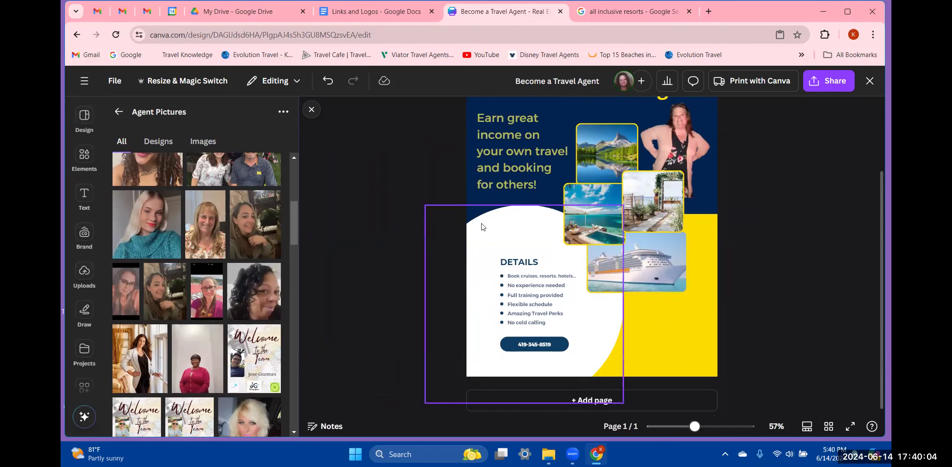
pyautogui.scroll(1, 446, 199)
pyautogui.scroll(2, 446, 200)
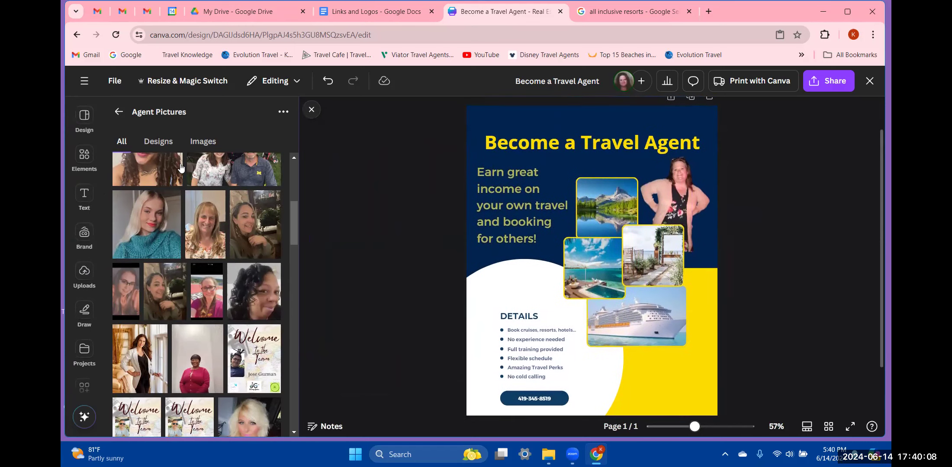
pyautogui.click(84, 80)
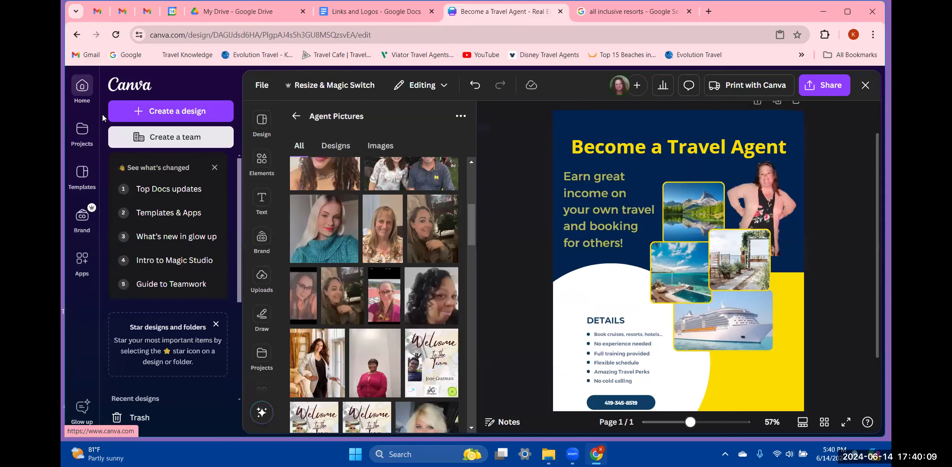
pyautogui.click(83, 93)
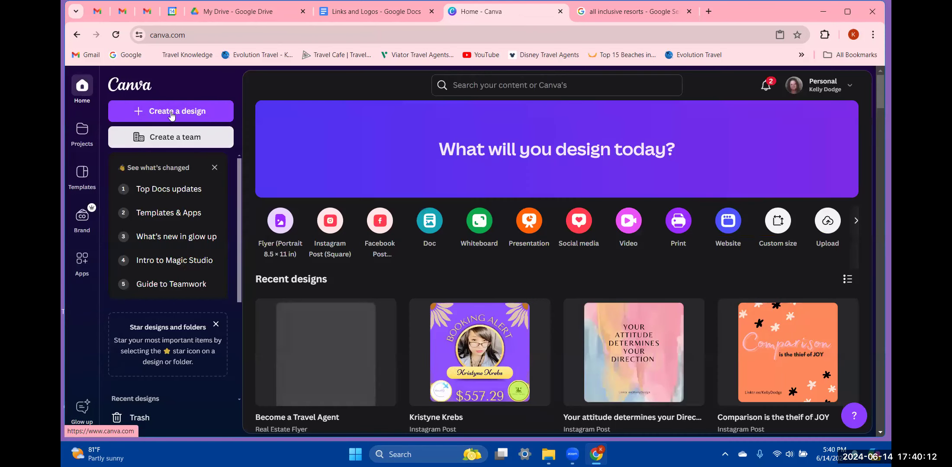
pyautogui.scroll(-1, 368, 303)
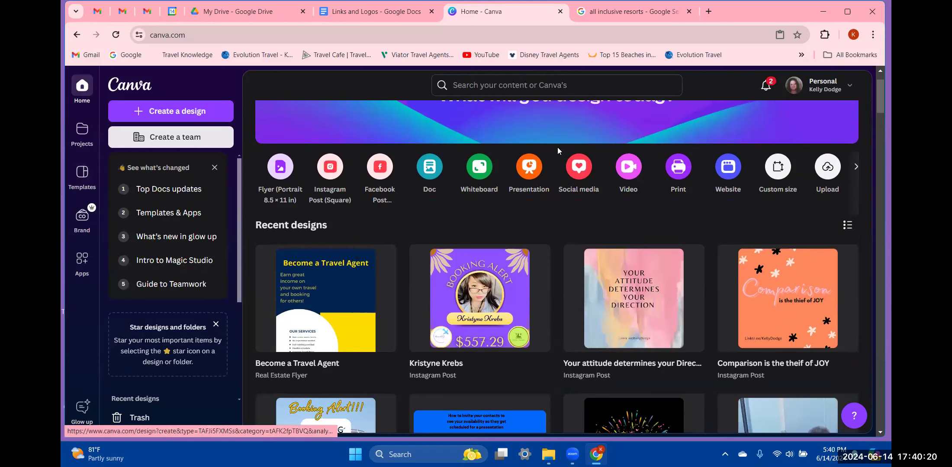
# Step: Search the Canva templates for "qr code"
pyautogui.click(502, 90)
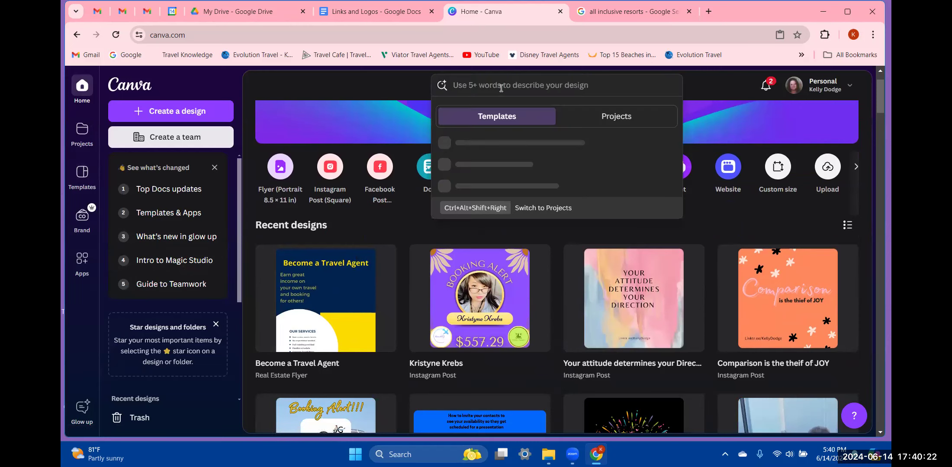
pyautogui.write('Q')
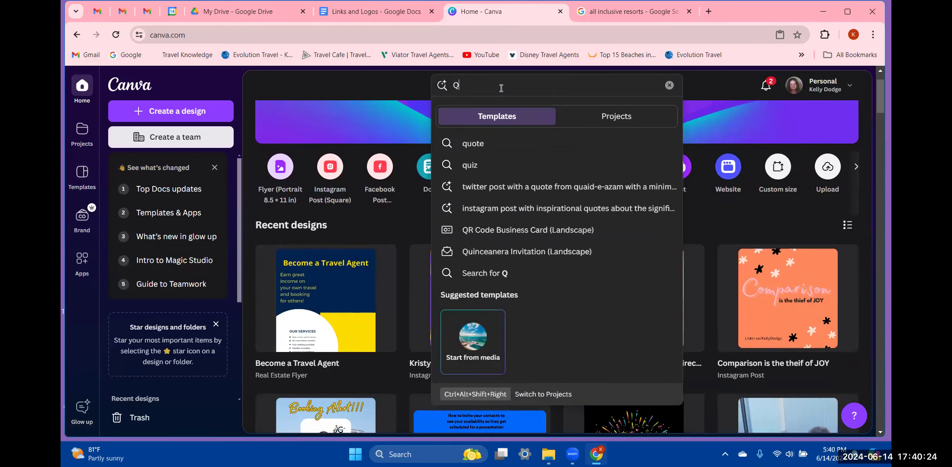
pyautogui.write('R')
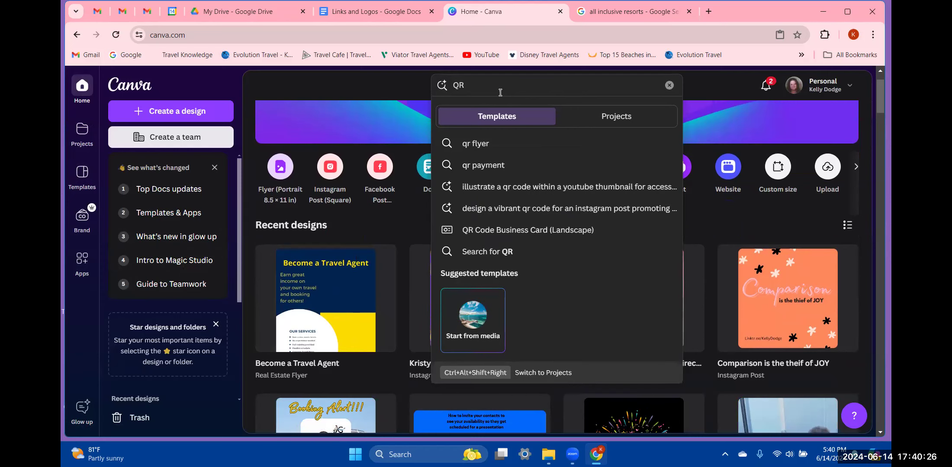
pyautogui.press('Return')
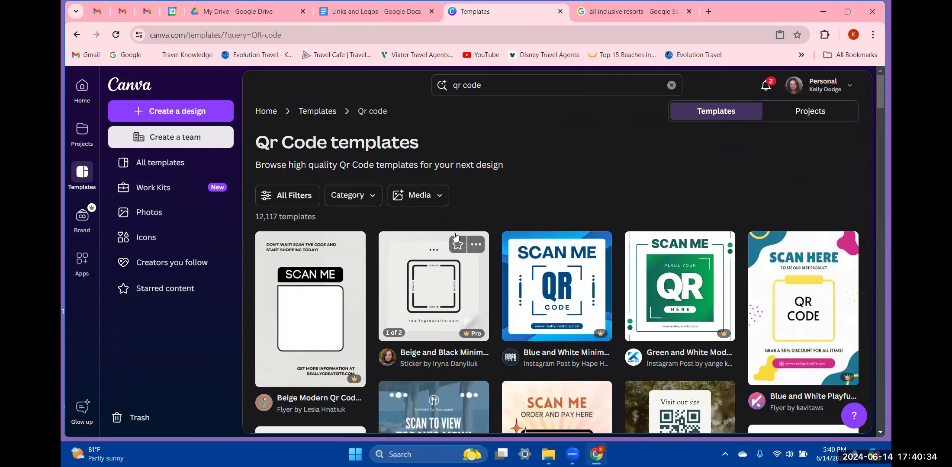
# Step: Examine the QR code templates, comparing the flyer, poster and business card layouts with a code placement
pyautogui.scroll(-5, 444, 223)
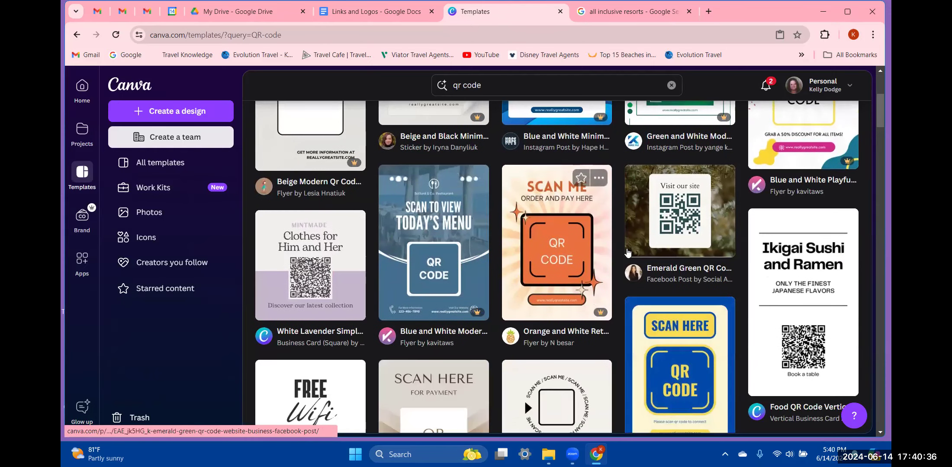
pyautogui.scroll(1, 558, 260)
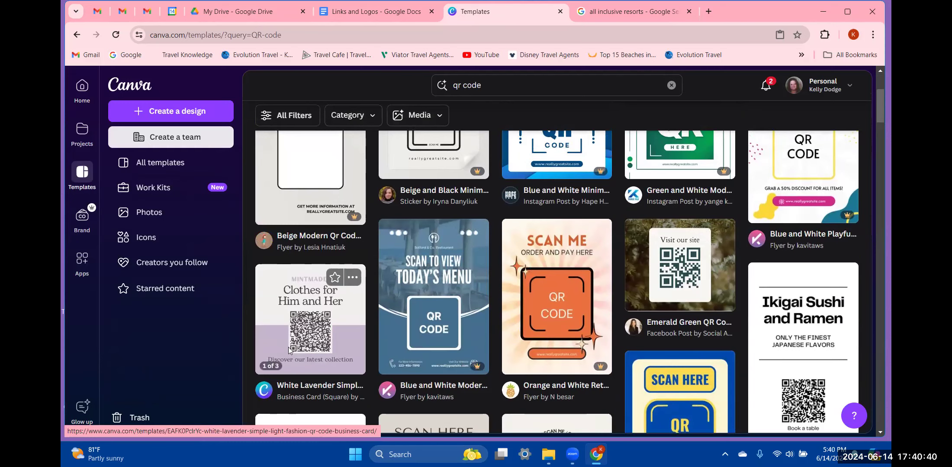
pyautogui.scroll(-3, 524, 291)
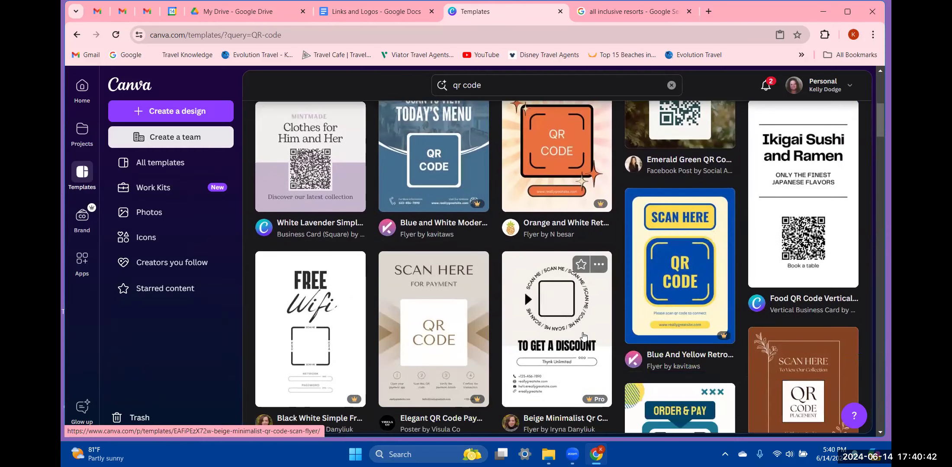
pyautogui.scroll(-2, 583, 336)
pyautogui.scroll(-3, 583, 336)
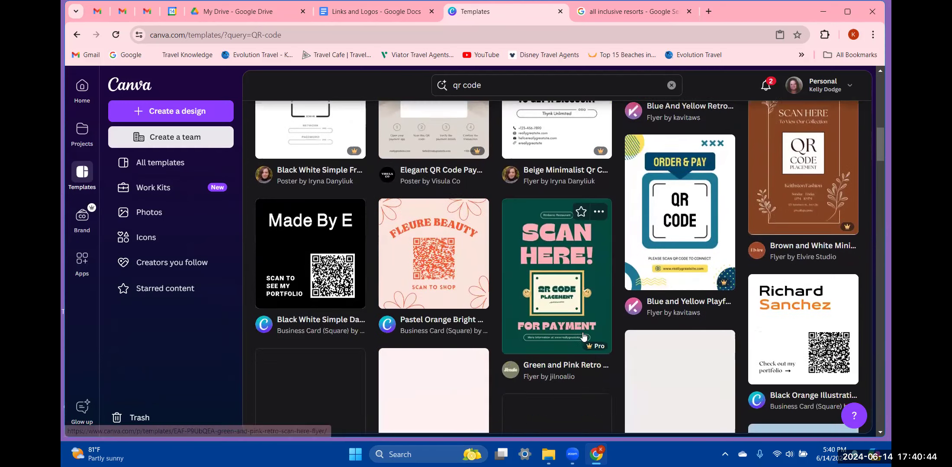
pyautogui.scroll(-3, 582, 333)
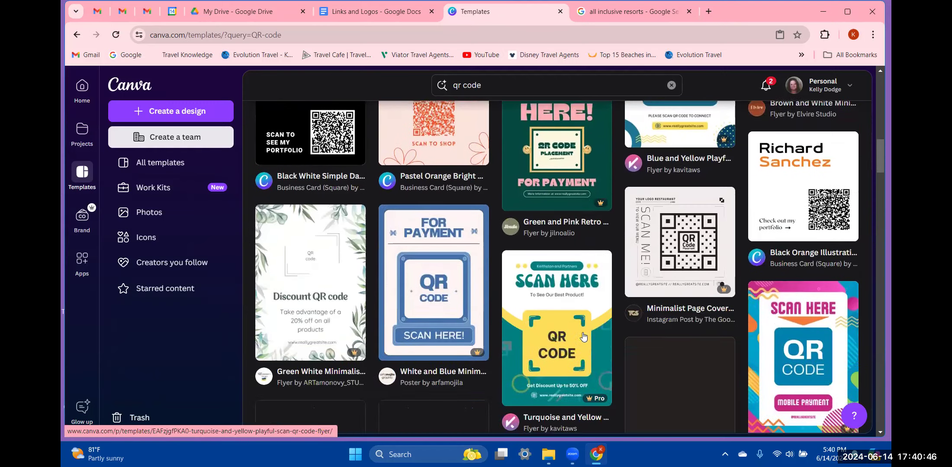
pyautogui.scroll(-3, 583, 335)
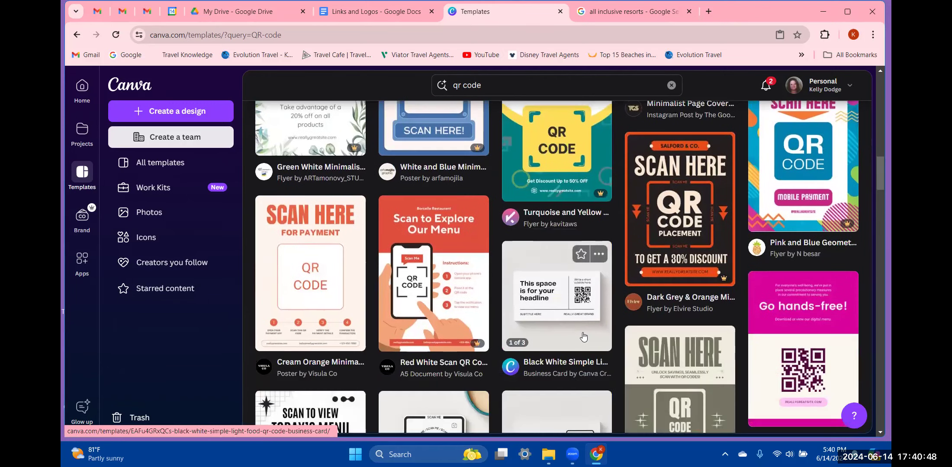
pyautogui.scroll(6, 583, 336)
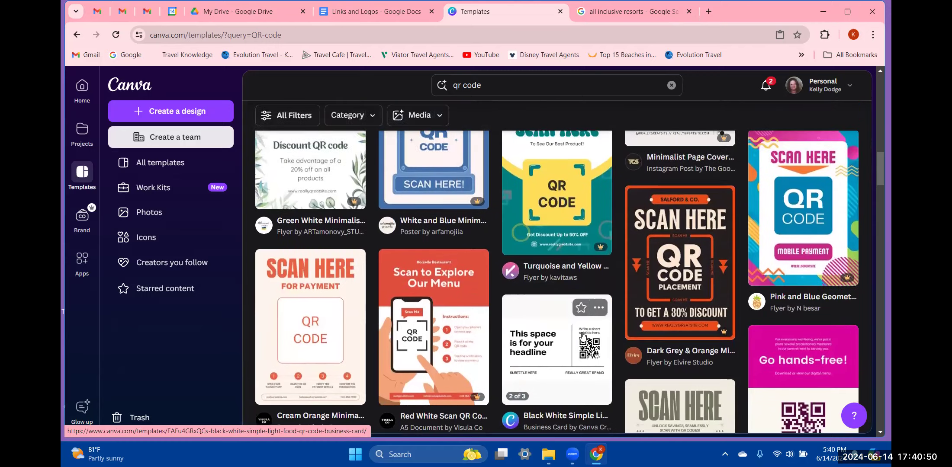
pyautogui.scroll(5, 581, 337)
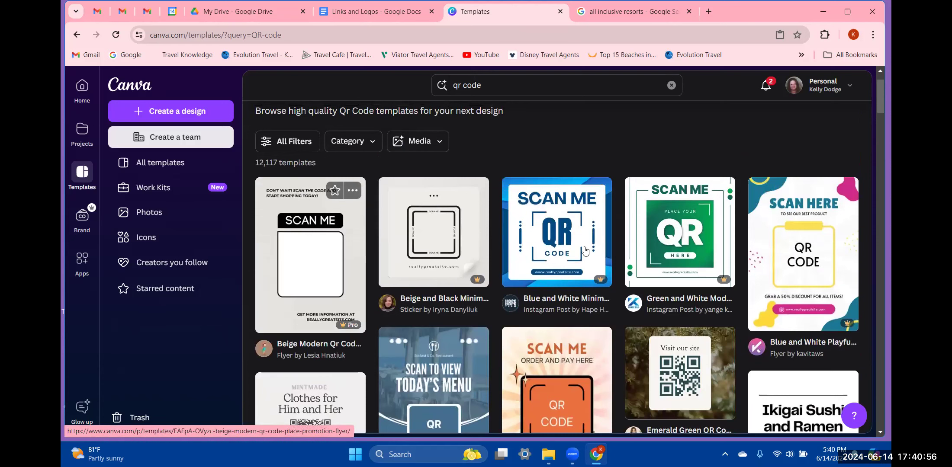
pyautogui.scroll(-3, 584, 280)
pyautogui.scroll(-1, 584, 280)
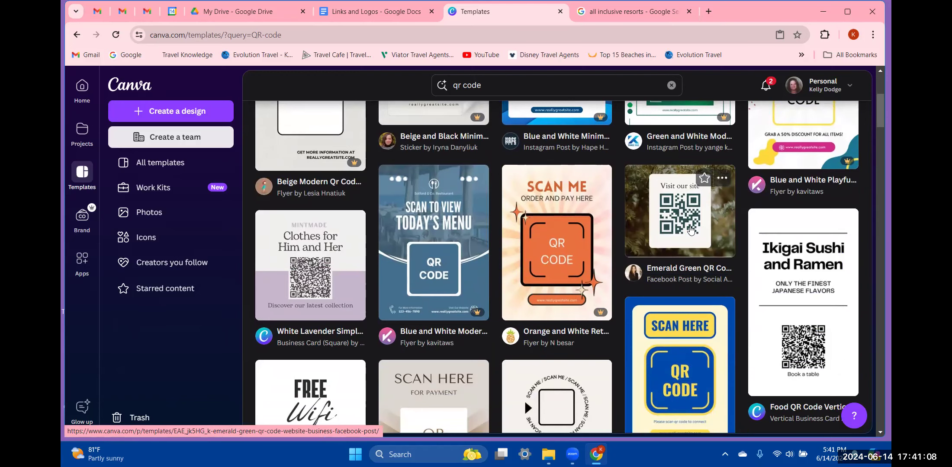
pyautogui.scroll(-3, 691, 231)
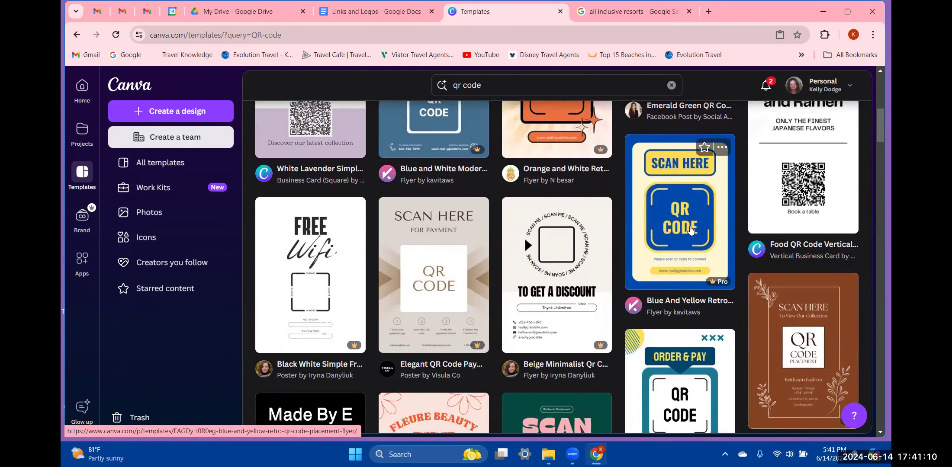
pyautogui.scroll(2, 691, 231)
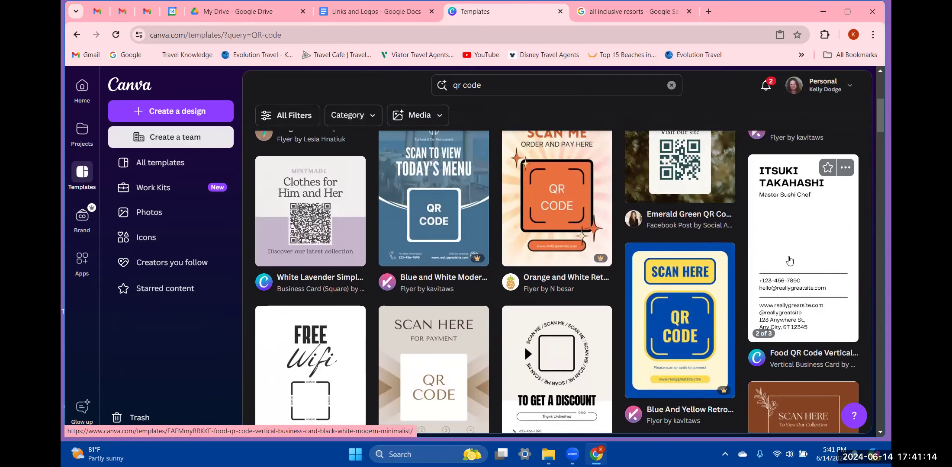
pyautogui.scroll(-5, 690, 265)
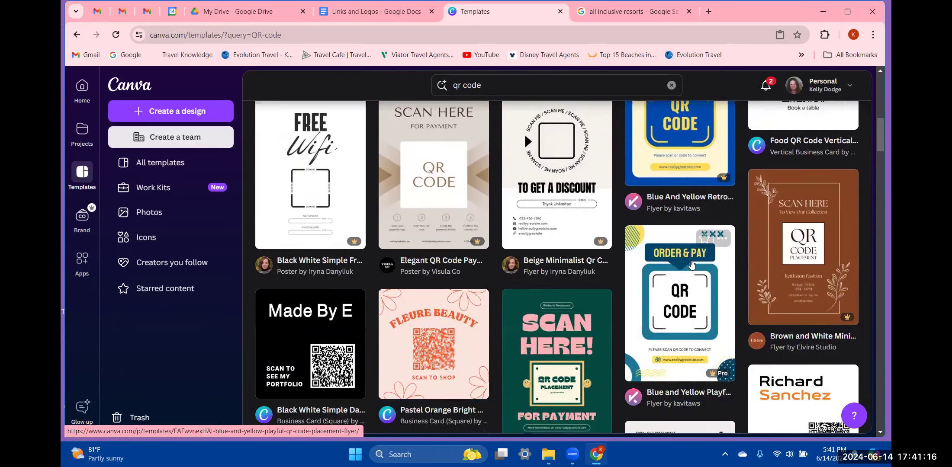
pyautogui.scroll(-3, 690, 265)
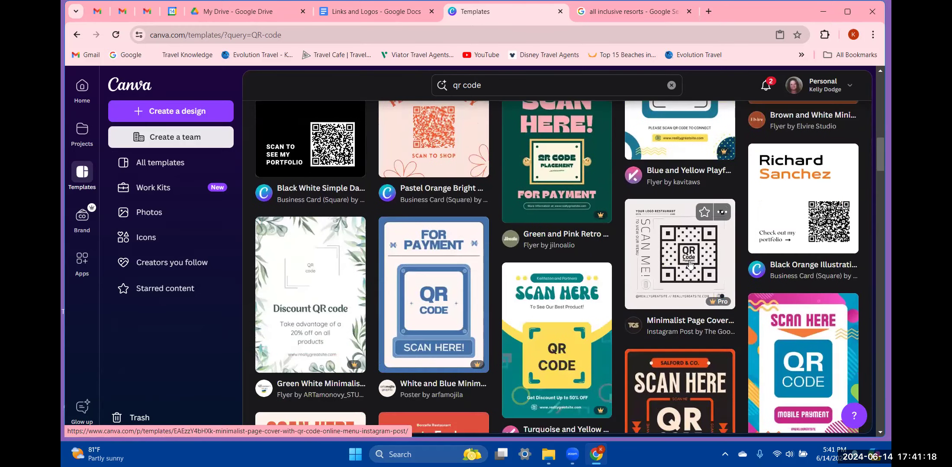
pyautogui.scroll(-4, 690, 265)
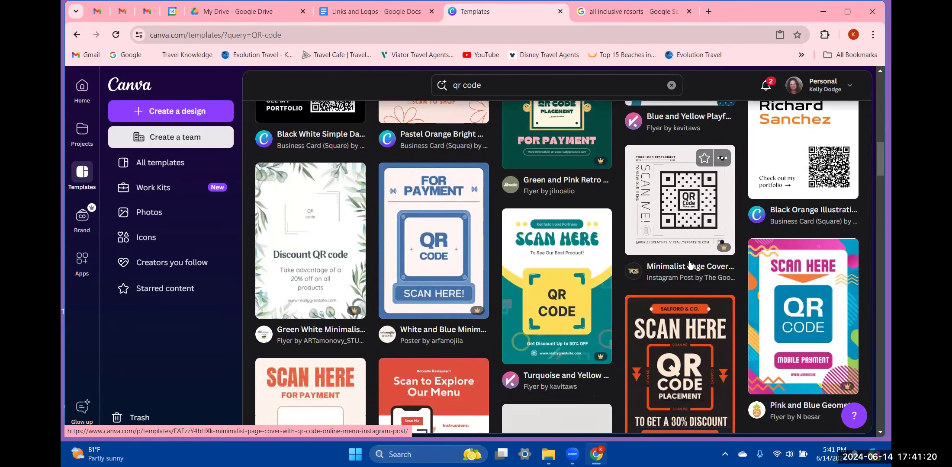
pyautogui.scroll(-1, 691, 265)
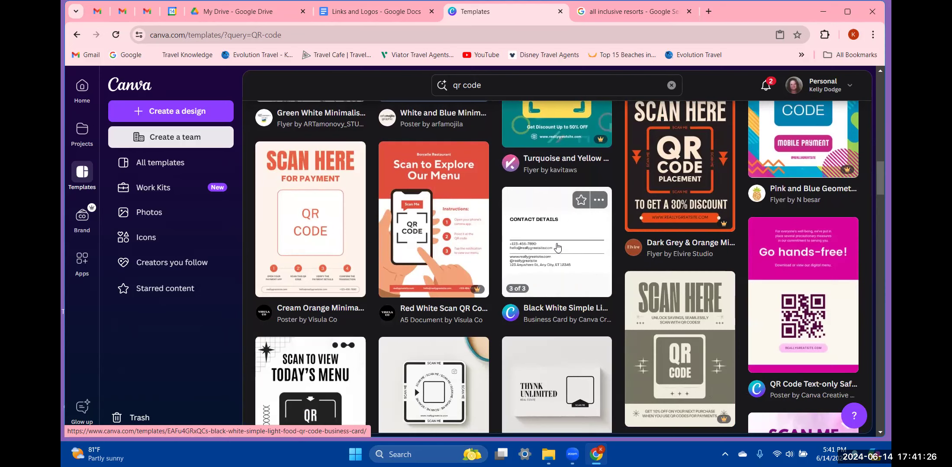
pyautogui.scroll(-1, 557, 247)
pyautogui.scroll(-3, 554, 251)
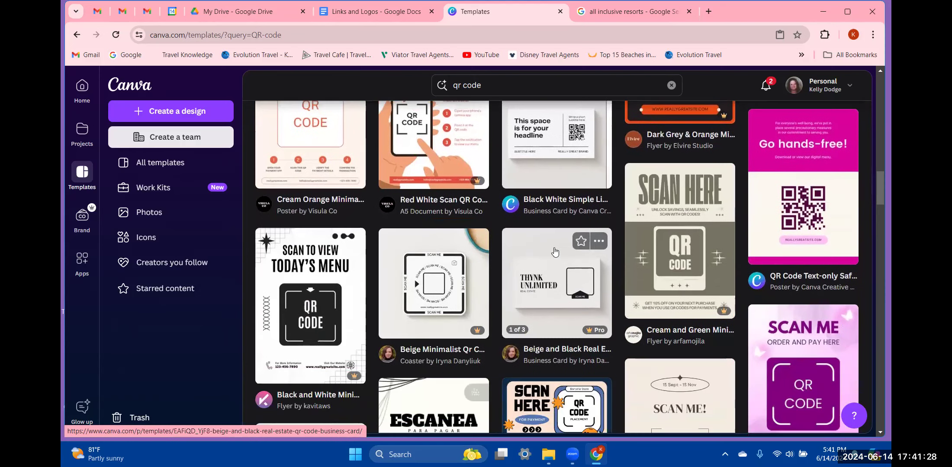
pyautogui.scroll(-2, 555, 251)
pyautogui.scroll(-4, 555, 250)
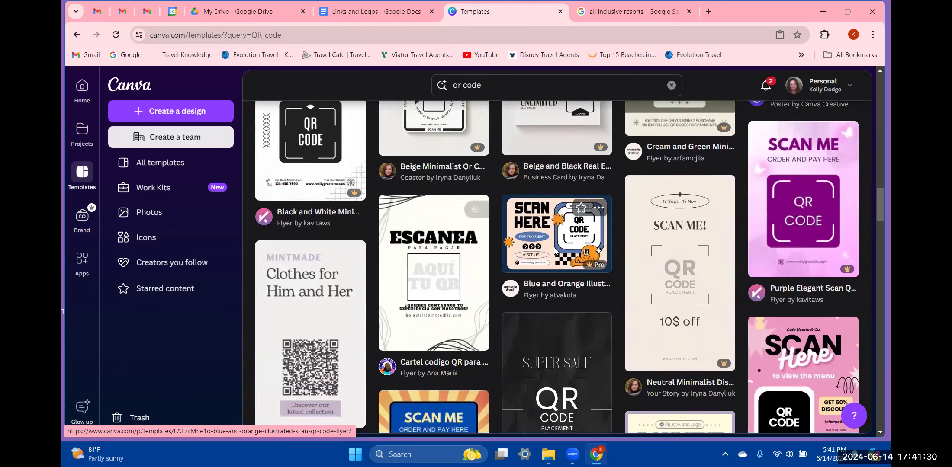
pyautogui.scroll(1, 555, 251)
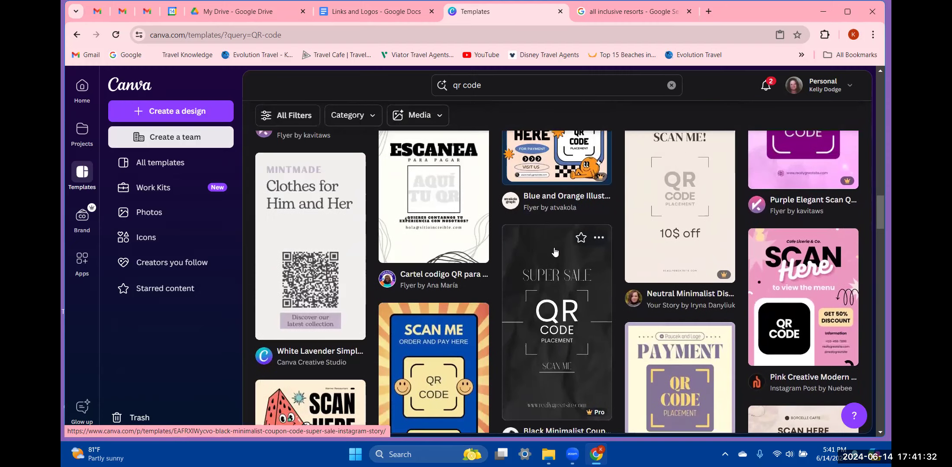
# Step: Find the Emerald Green QR Code Website Business Facebook Post among the QR code templates and open it for customizing
pyautogui.scroll(10, 555, 251)
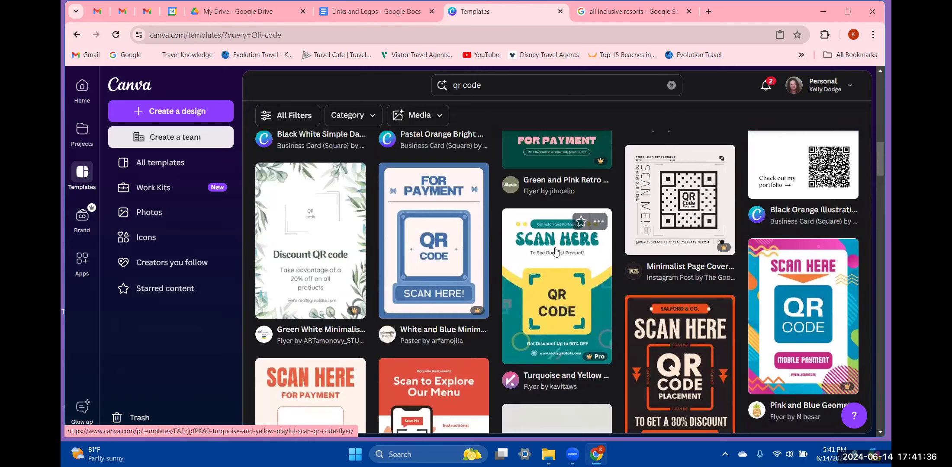
pyautogui.scroll(-6, 649, 252)
pyautogui.scroll(5, 749, 249)
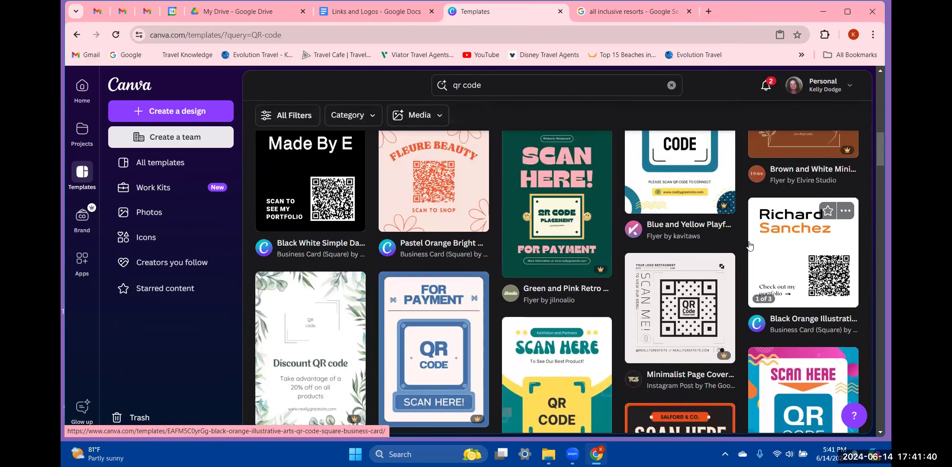
pyautogui.scroll(5, 826, 250)
pyautogui.scroll(5, 826, 249)
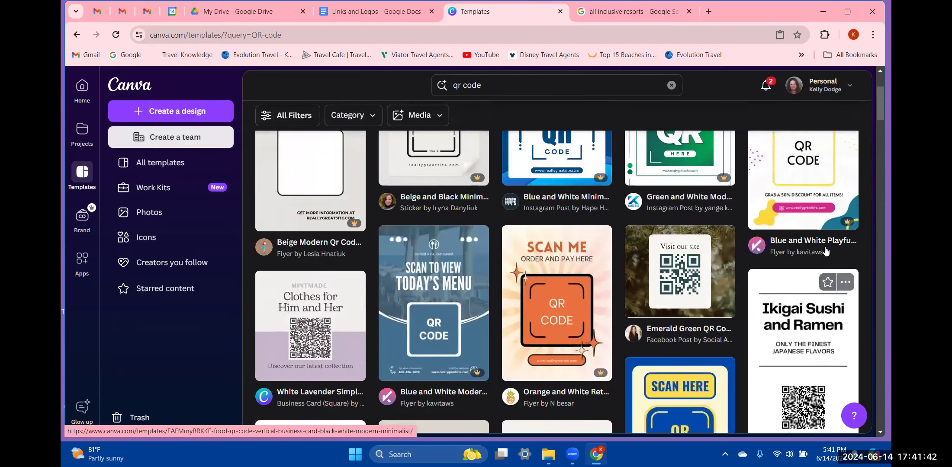
pyautogui.scroll(-5, 799, 257)
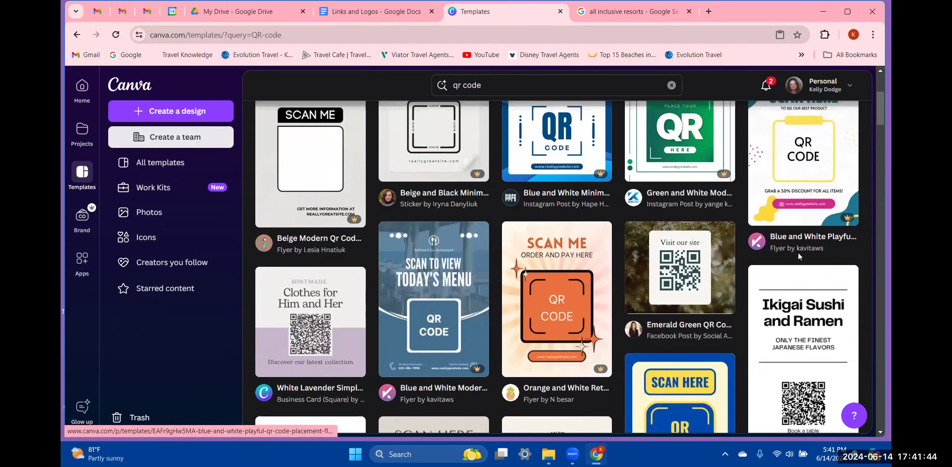
pyautogui.click(691, 166)
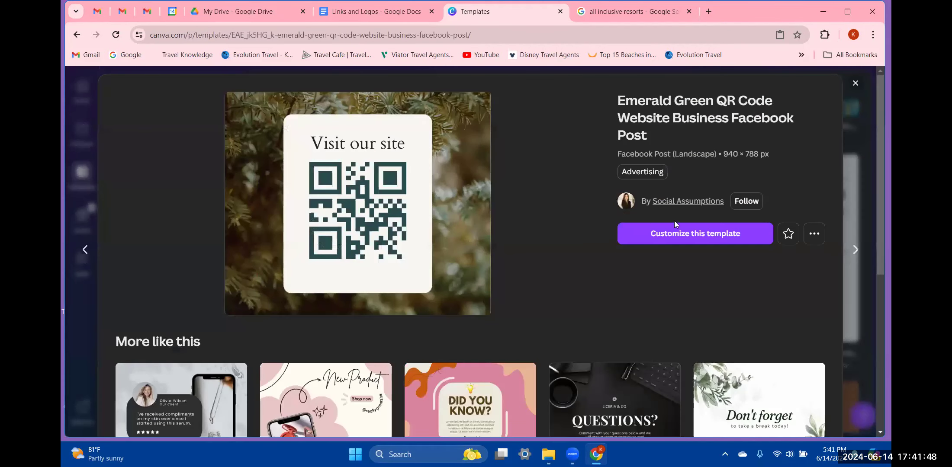
pyautogui.click(679, 230)
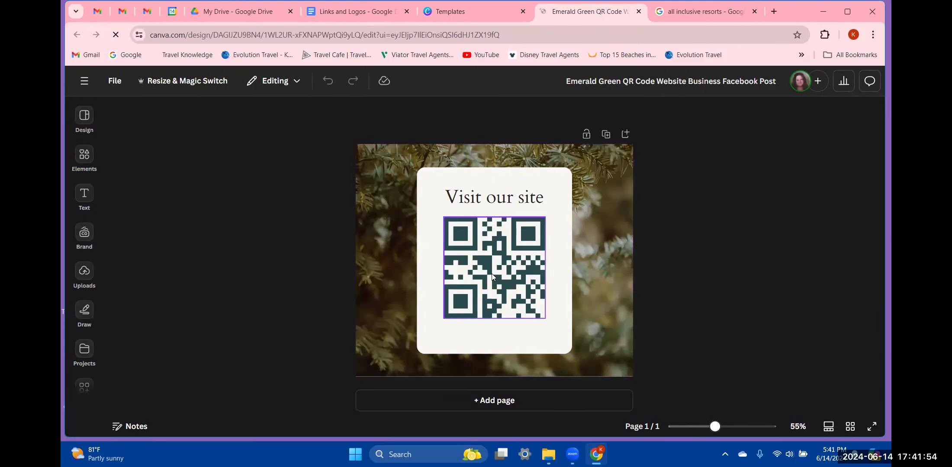
# Step: Recolor the QR code graphic, trying yellow first and settling on dark blue from the default solid colors
pyautogui.click(492, 277)
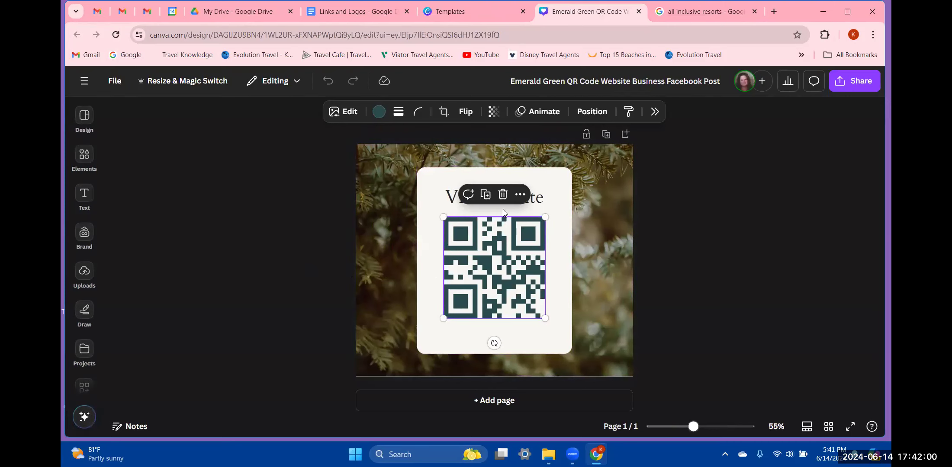
pyautogui.click(380, 111)
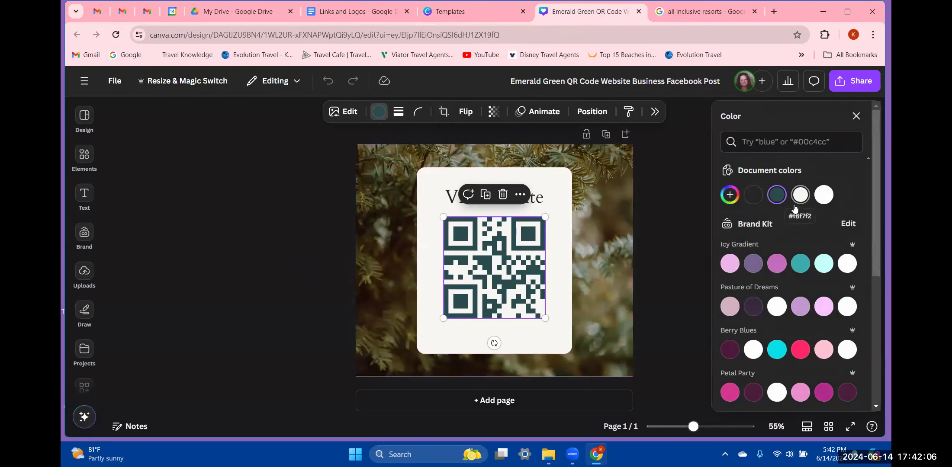
pyautogui.scroll(-5, 794, 221)
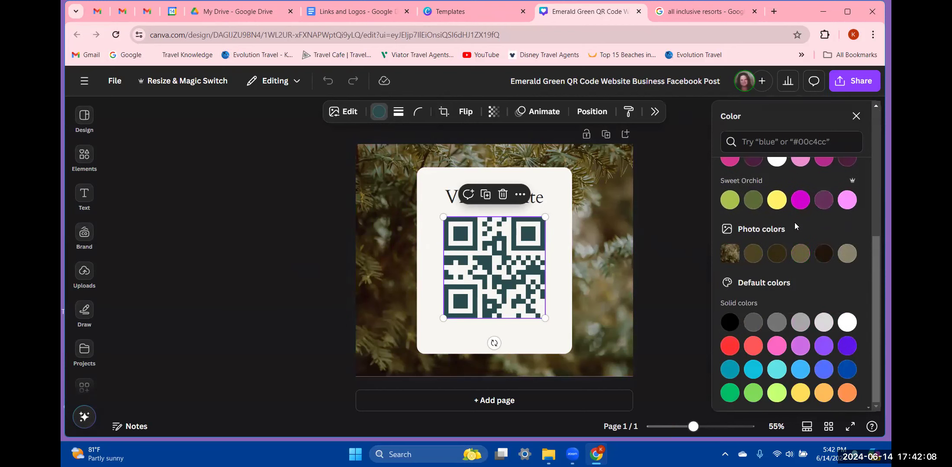
pyautogui.click(800, 394)
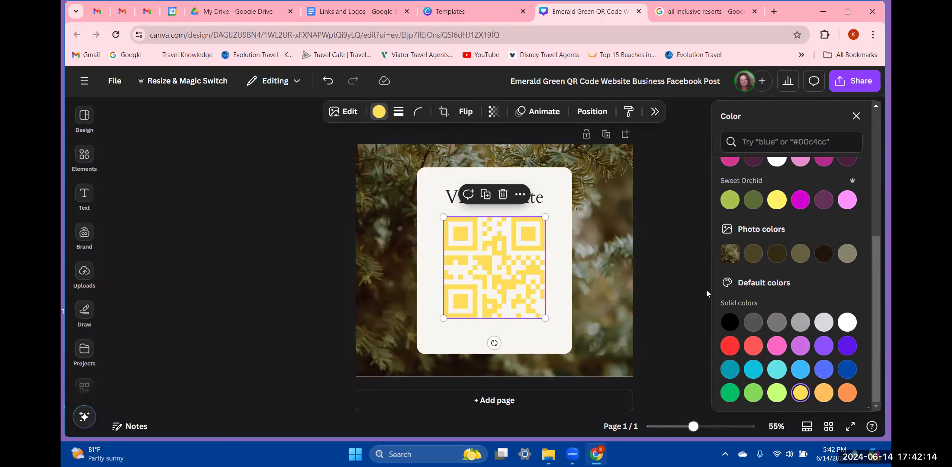
pyautogui.click(845, 373)
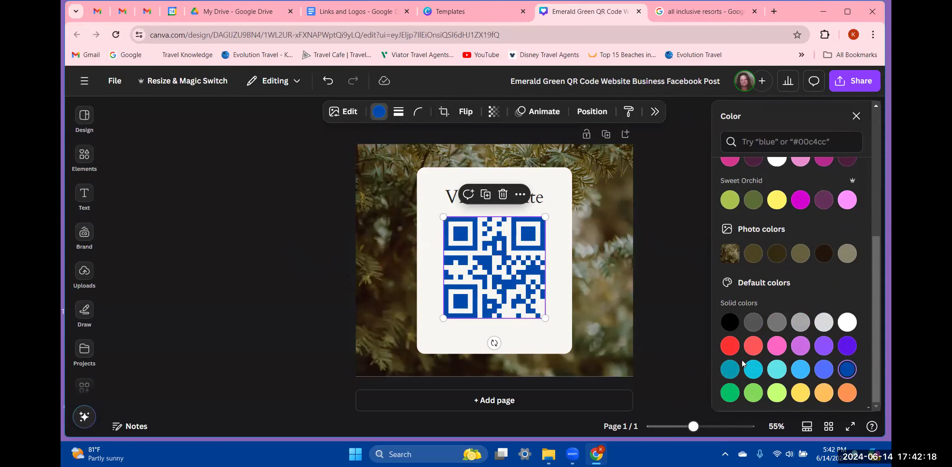
pyautogui.scroll(10, 834, 321)
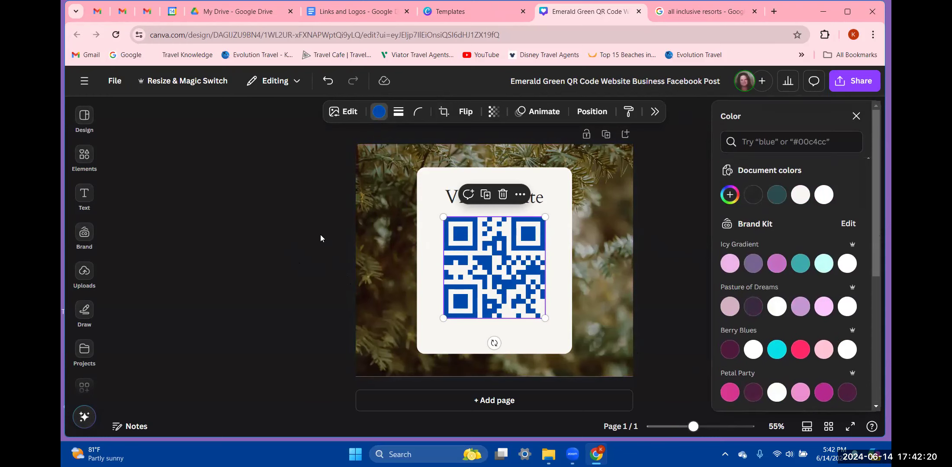
pyautogui.click(285, 245)
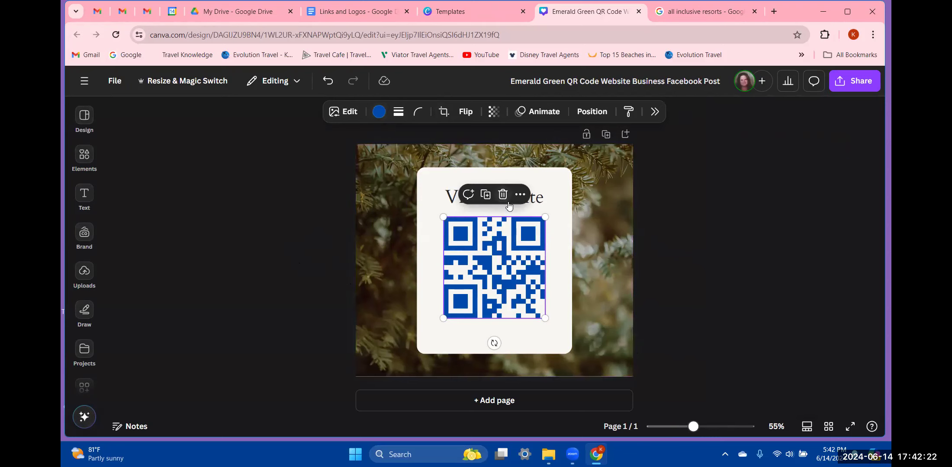
# Step: Replace the "Visit our site" heading above the QR code with "Schedule with me"
pyautogui.click(536, 203)
pyautogui.click(538, 200)
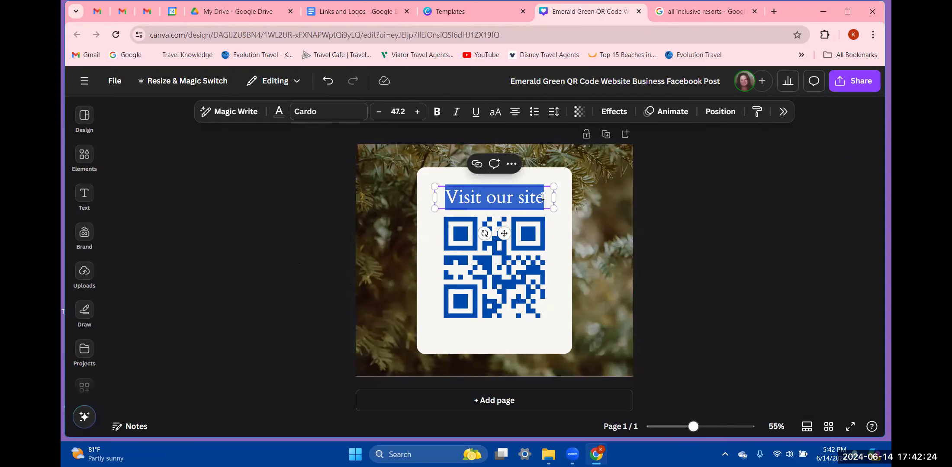
pyautogui.write('S')
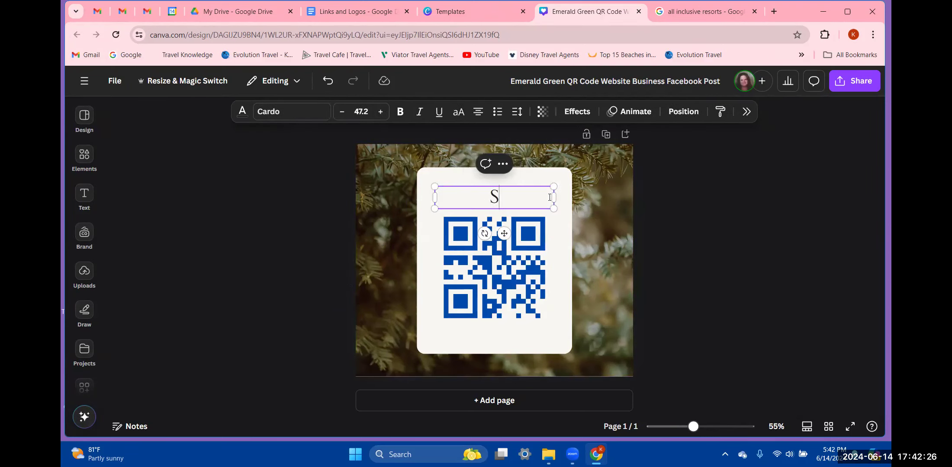
pyautogui.write('chedule with me')
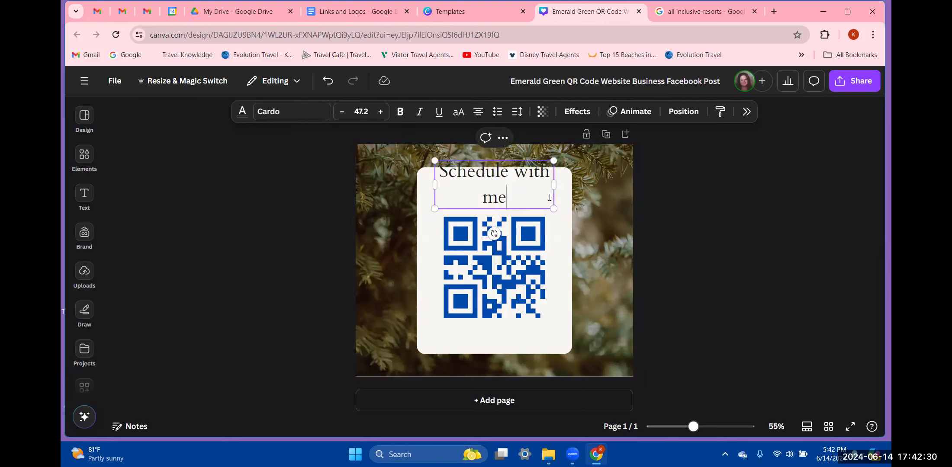
# Step: Reduce the "Schedule with me" heading's font size to 38.2 so it fits on one line
pyautogui.click(342, 112)
pyautogui.click(343, 113)
pyautogui.click(343, 112)
pyautogui.click(342, 112)
pyautogui.click(343, 112)
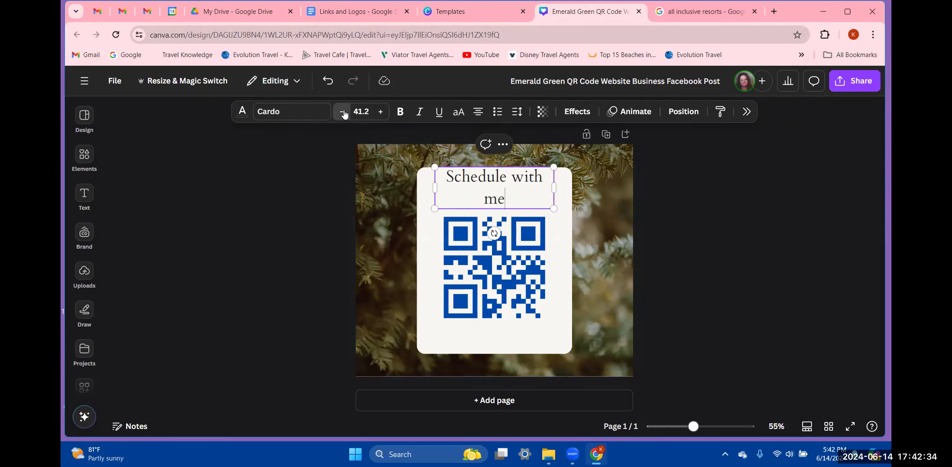
pyautogui.click(343, 113)
pyautogui.click(342, 113)
pyautogui.click(343, 112)
pyautogui.click(343, 113)
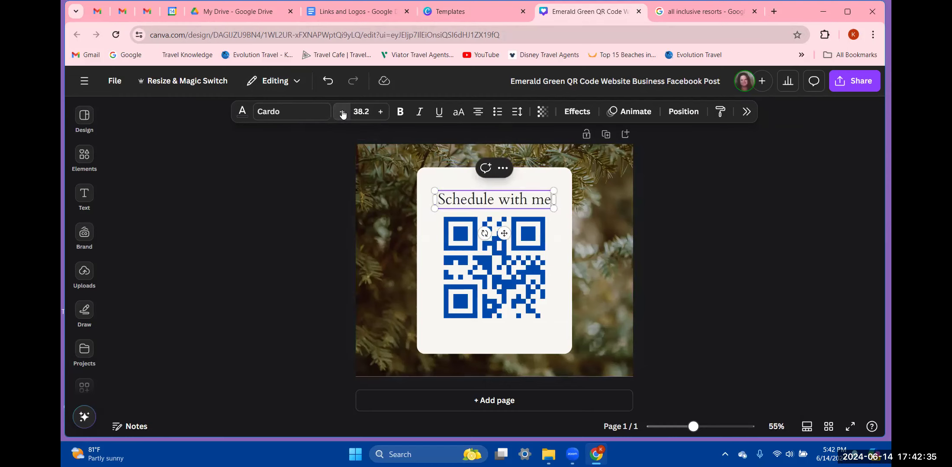
pyautogui.click(697, 220)
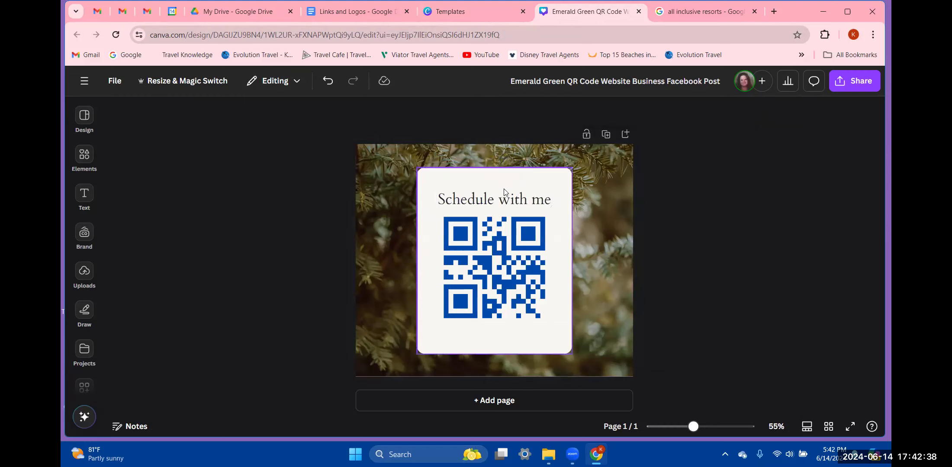
pyautogui.click(510, 203)
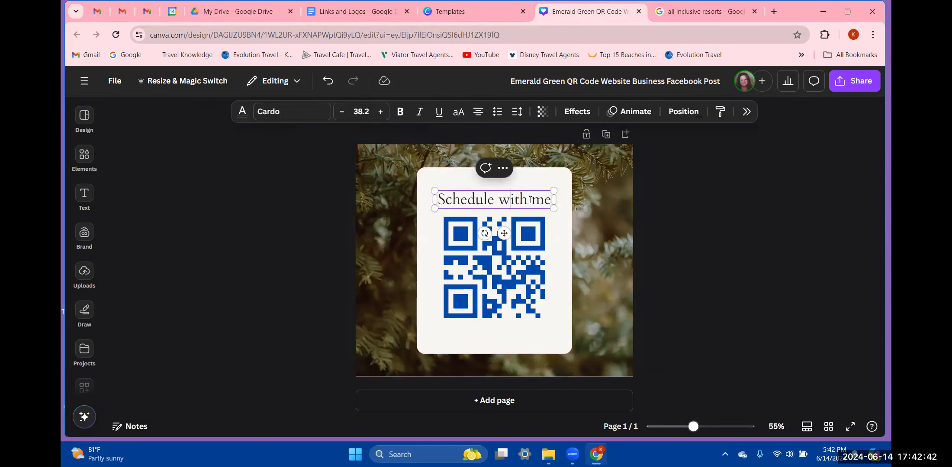
pyautogui.click(283, 211)
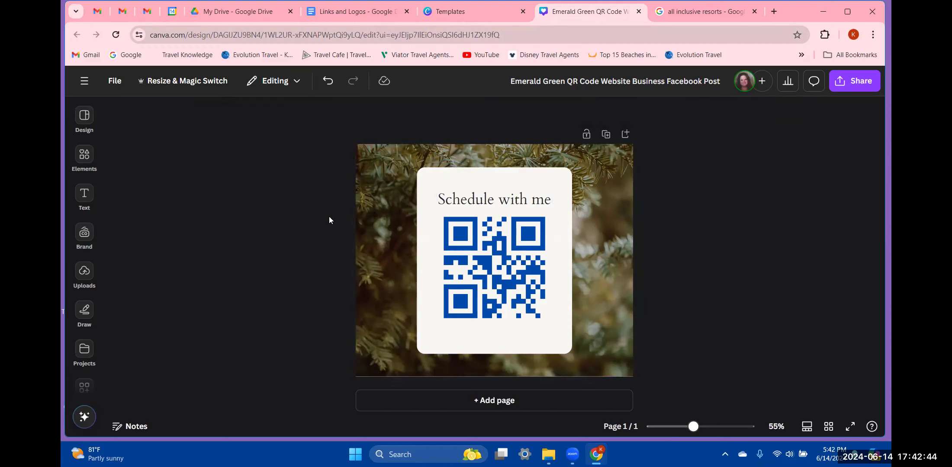
# Step: Examine the brand kit, the object commands and the image editing options available for the QR code graphic
pyautogui.click(523, 273)
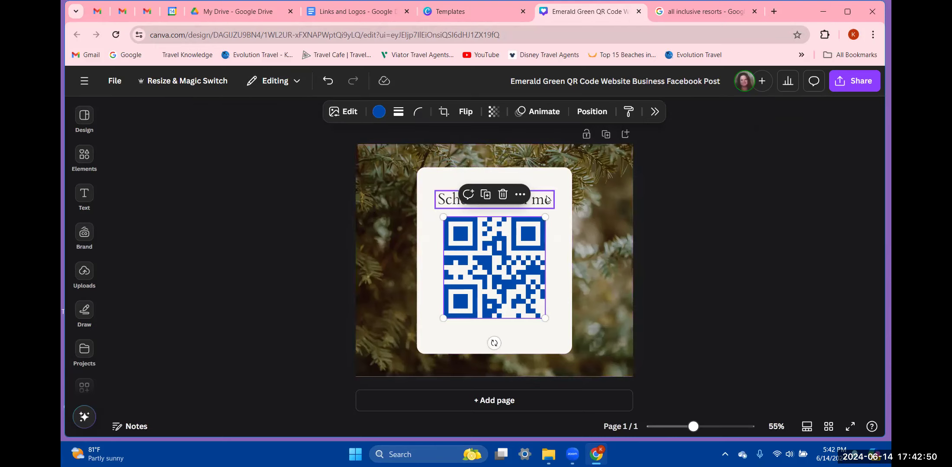
pyautogui.click(84, 234)
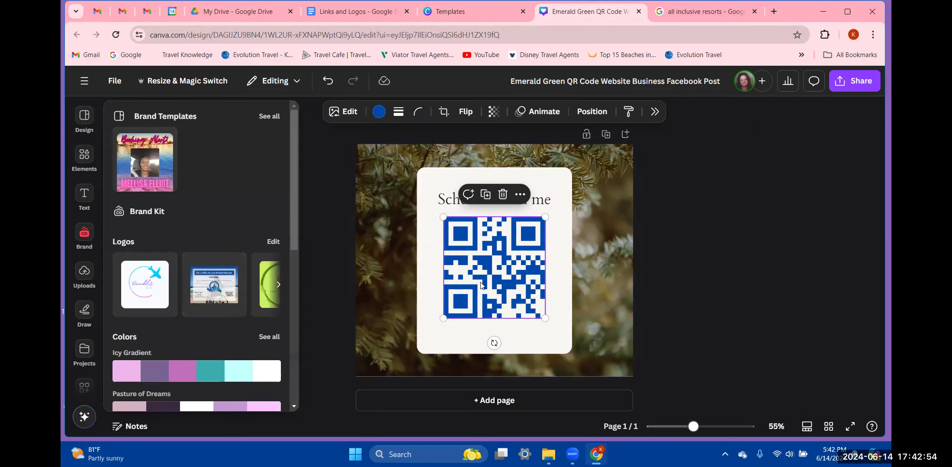
pyautogui.rightClick(481, 285)
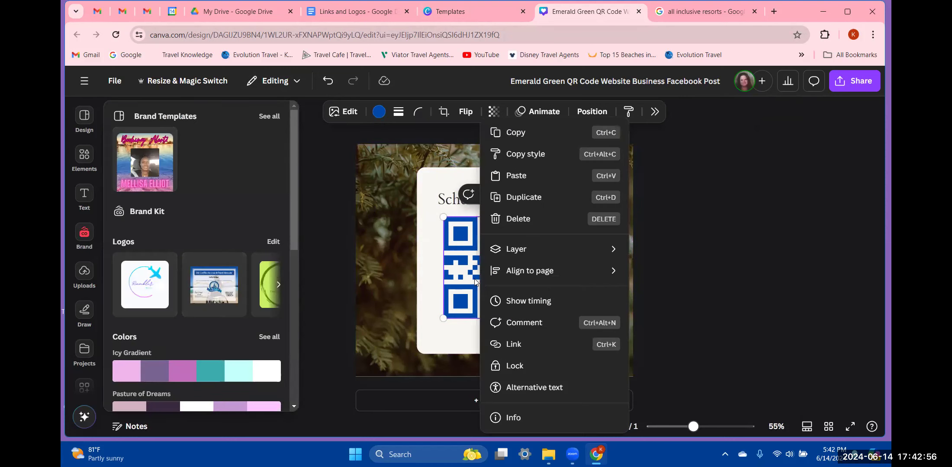
pyautogui.moveTo(553, 282)
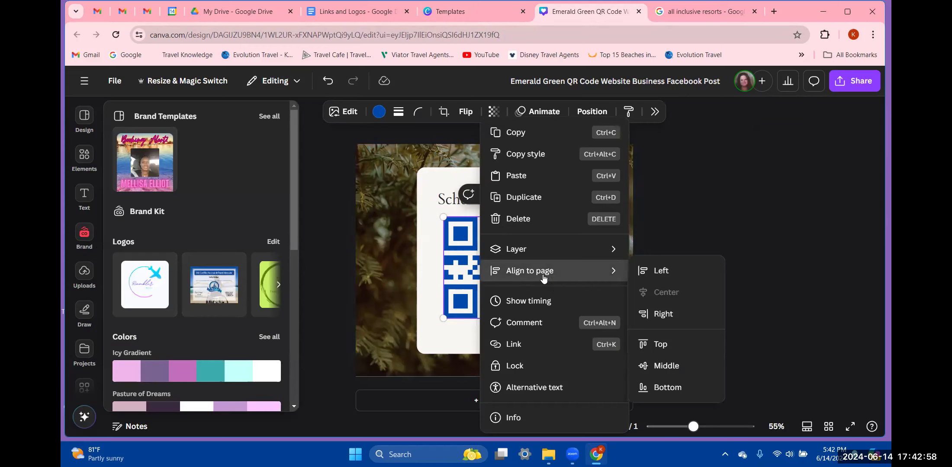
pyautogui.click(713, 208)
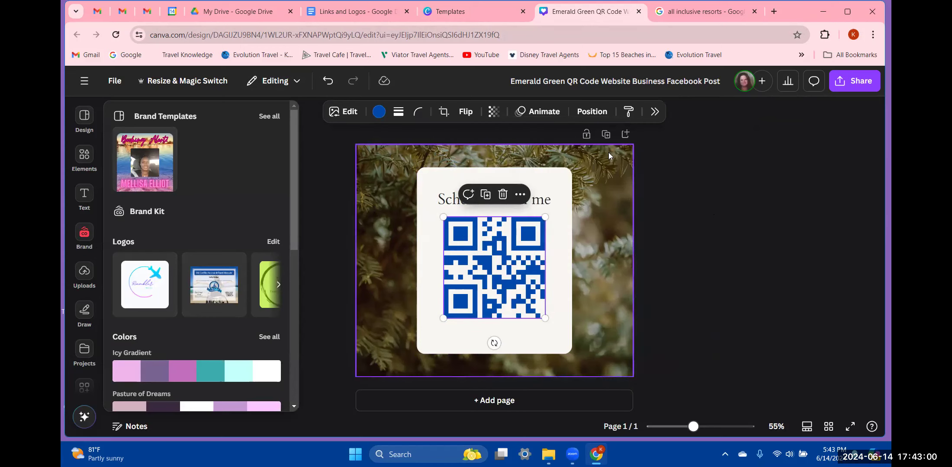
pyautogui.click(655, 113)
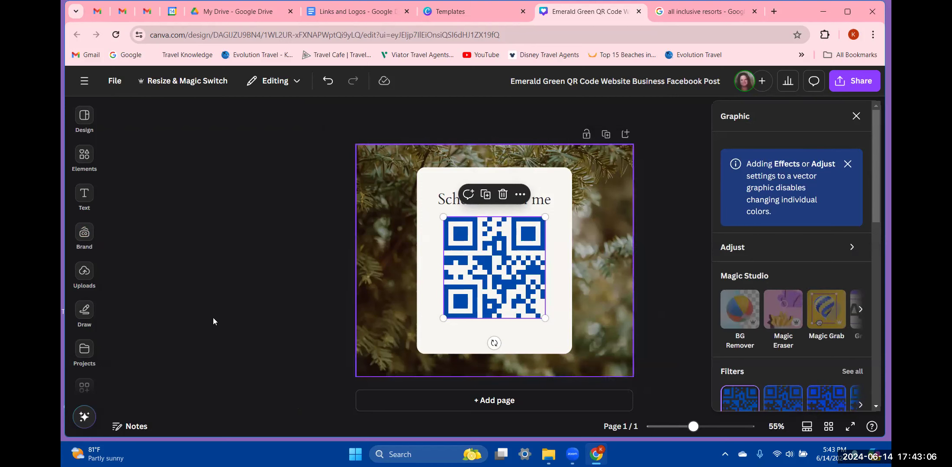
# Step: Look through the pinned folders, including team building, alongside the QR code design
pyautogui.scroll(-6, 94, 312)
pyautogui.click(84, 336)
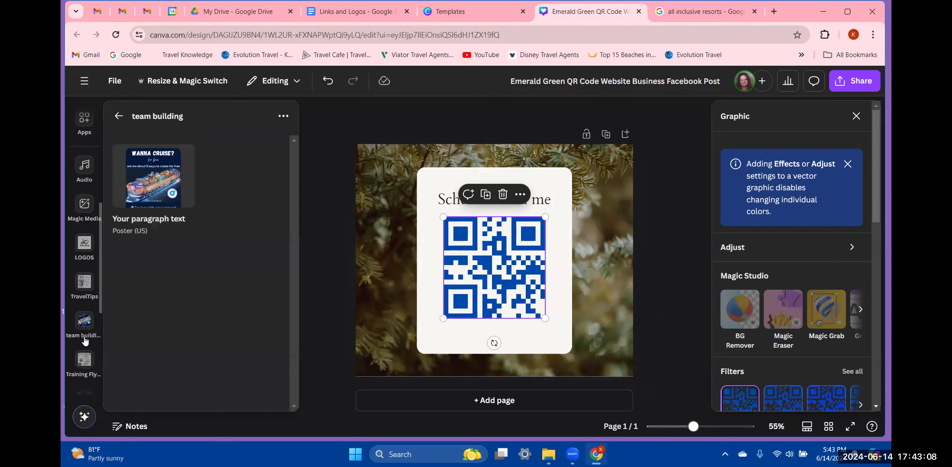
pyautogui.scroll(-5, 85, 340)
pyautogui.click(87, 336)
pyautogui.scroll(10, 86, 303)
# Step: Search the design elements for "qr code generator"
pyautogui.click(85, 129)
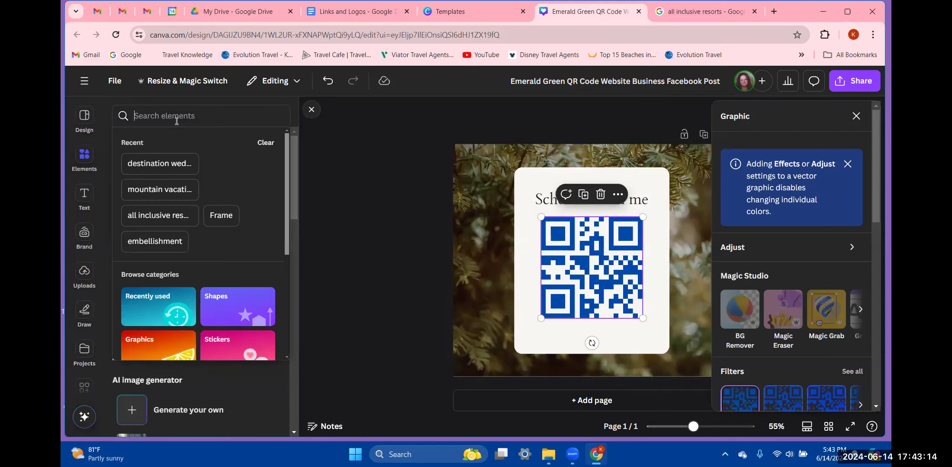
pyautogui.write('qr')
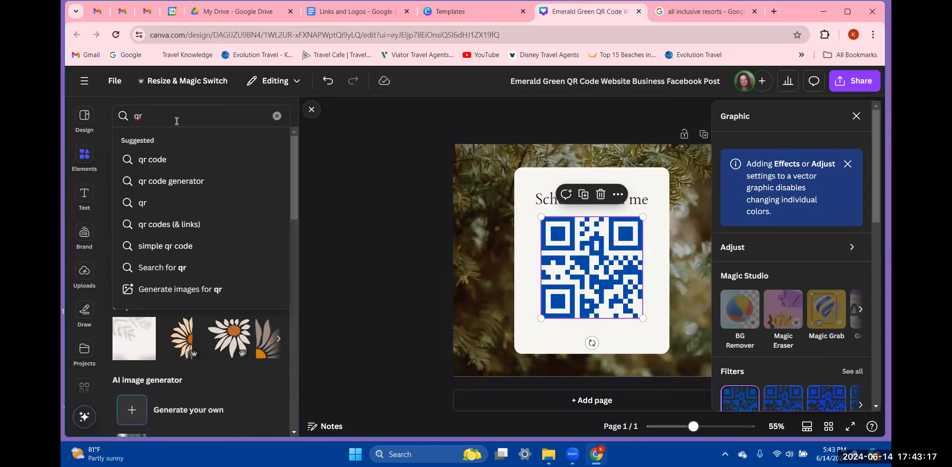
pyautogui.click(162, 181)
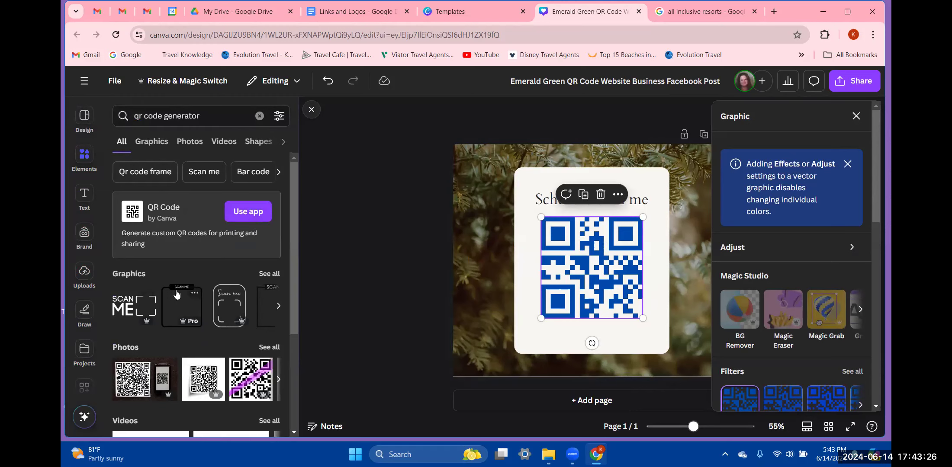
# Step: Leave the editor for the projects overview, view the Emerald Green QR code design, and return to the overview
pyautogui.click(86, 81)
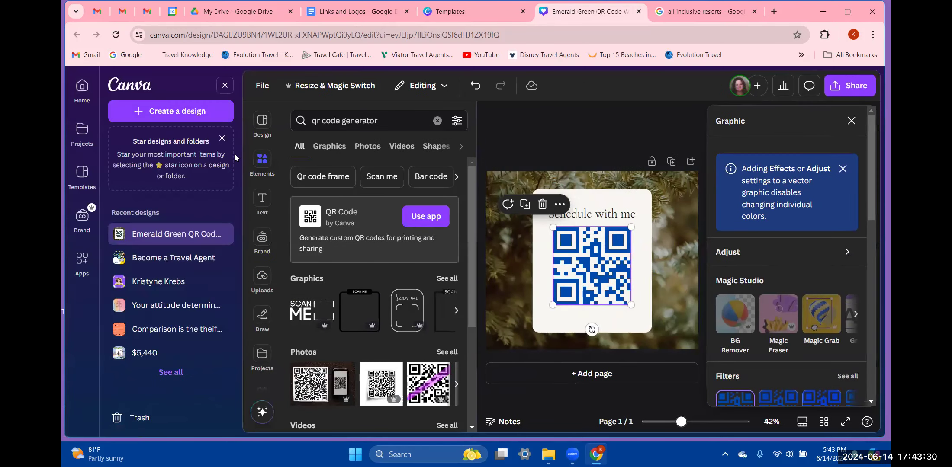
pyautogui.click(82, 130)
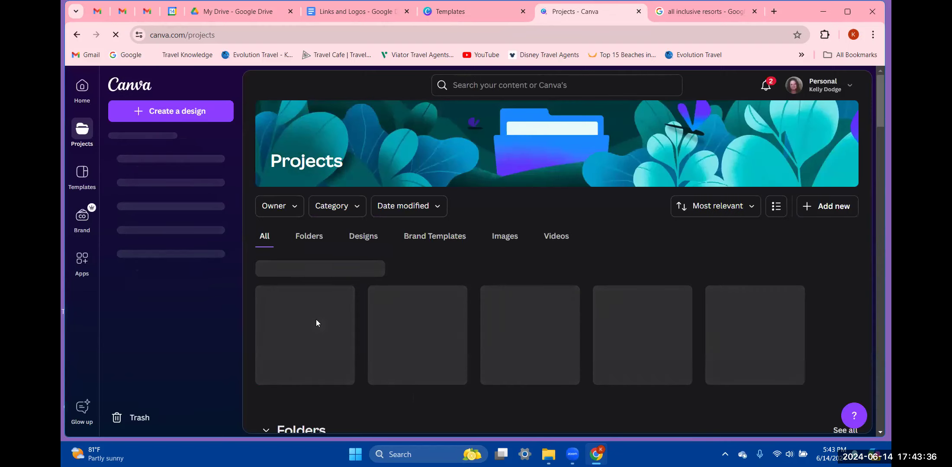
pyautogui.click(309, 334)
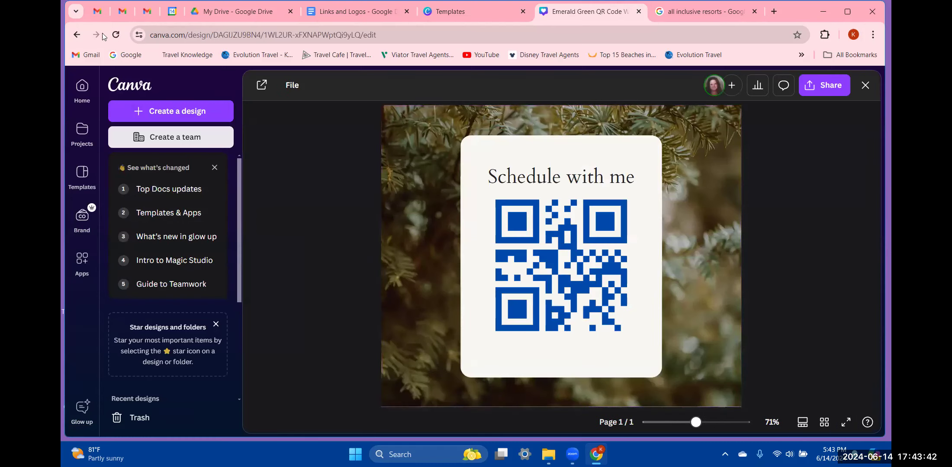
pyautogui.click(76, 35)
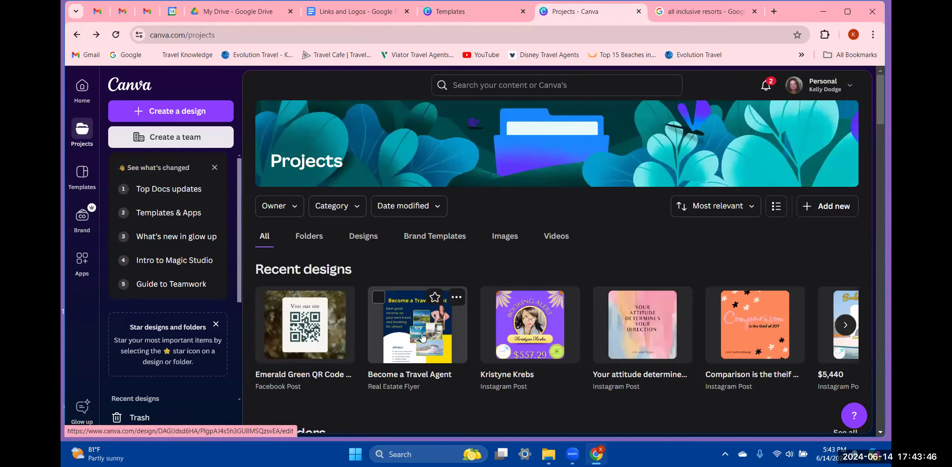
# Step: Open the "Become a Travel Agent" flyer for editing from the projects overview
pyautogui.scroll(-3, 415, 316)
pyautogui.click(410, 225)
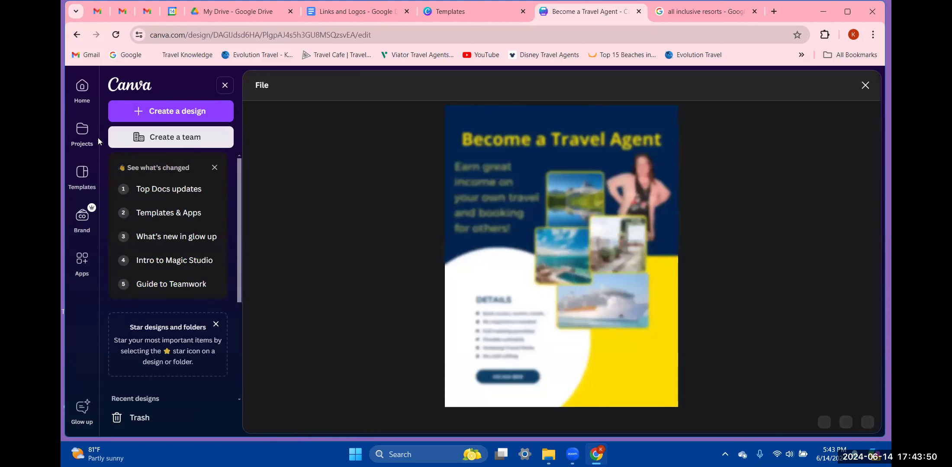
pyautogui.click(81, 136)
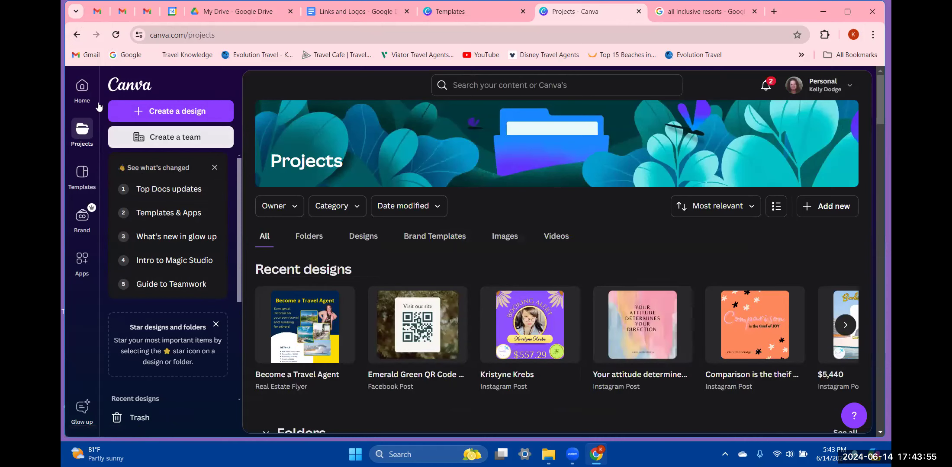
pyautogui.click(297, 319)
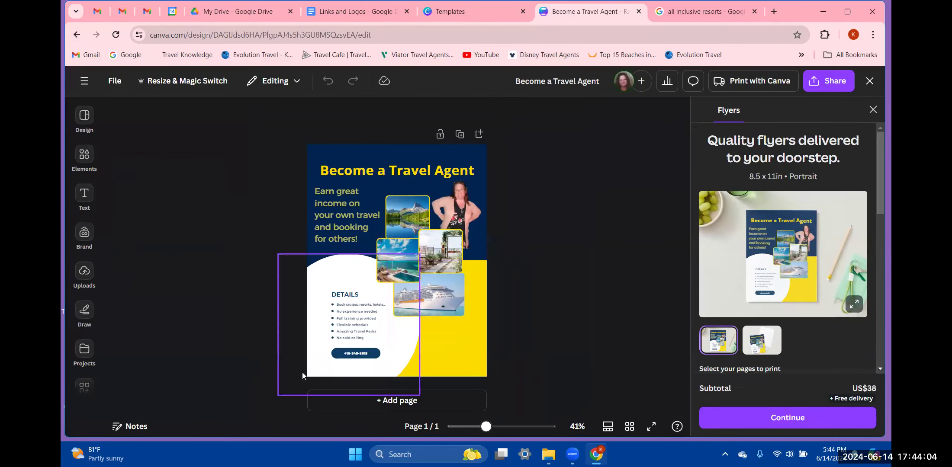
# Step: Search the design elements for "qr code generator" and look through the graphics, photo, video and audio results
pyautogui.click(81, 157)
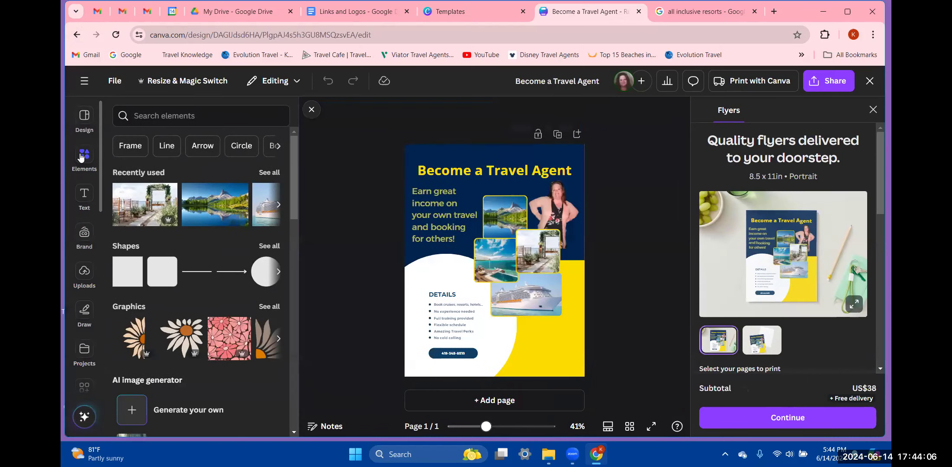
pyautogui.click(161, 114)
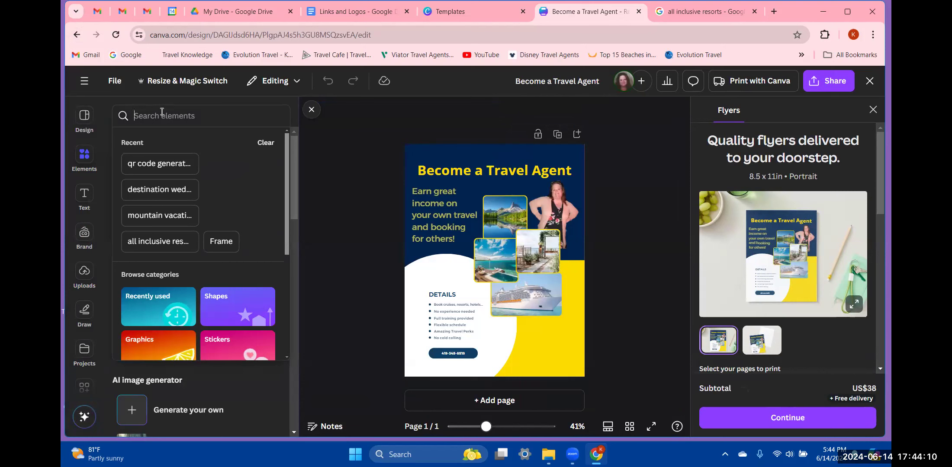
pyautogui.click(173, 164)
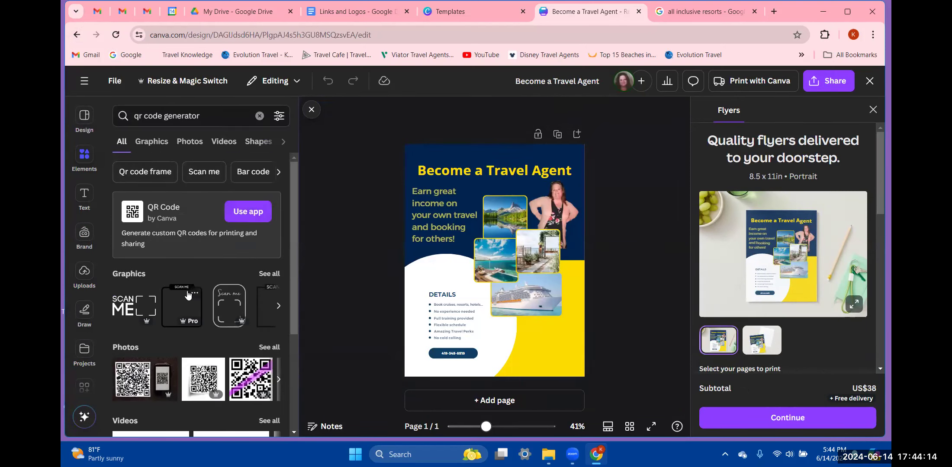
pyautogui.scroll(-1, 187, 289)
pyautogui.scroll(-1, 187, 291)
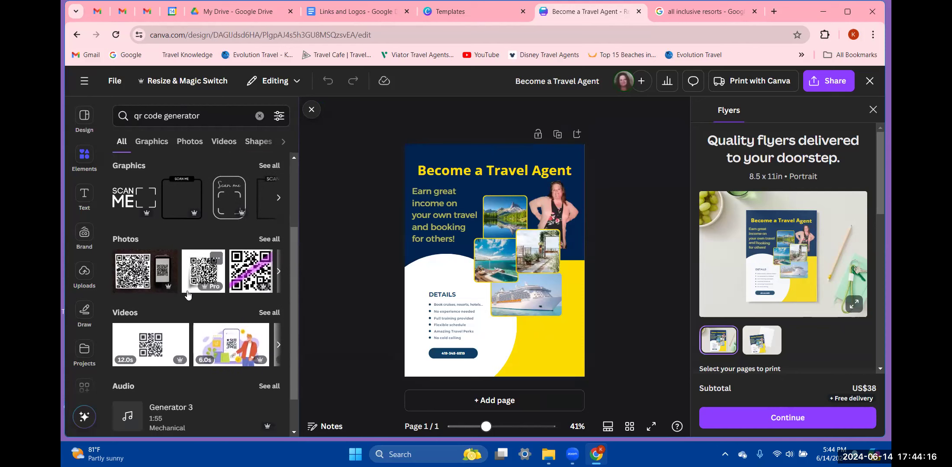
pyautogui.scroll(2, 187, 293)
pyautogui.scroll(-2, 188, 294)
pyautogui.scroll(-1, 187, 295)
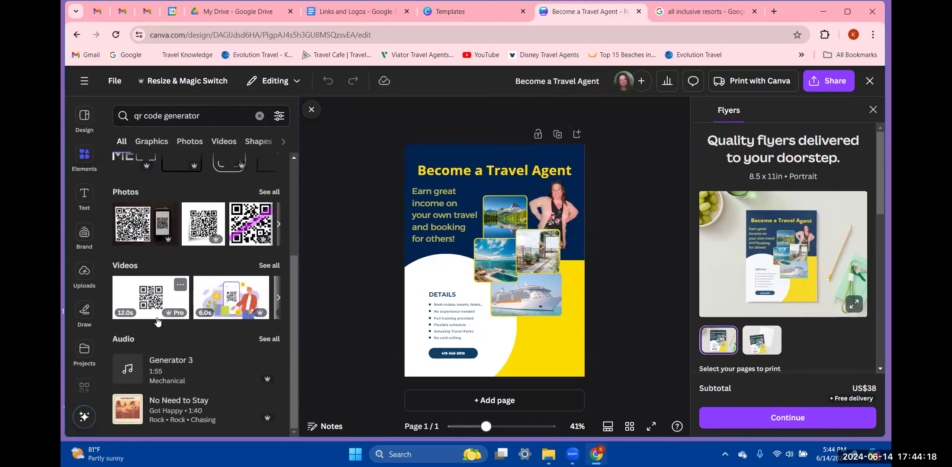
pyautogui.scroll(3, 158, 314)
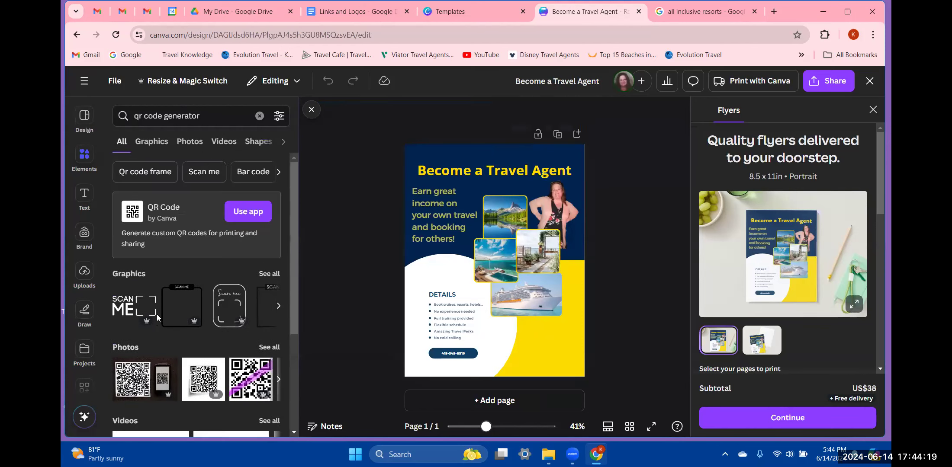
# Step: Review the description of Canva's QR Code app and open the app in the flyer
pyautogui.click(240, 212)
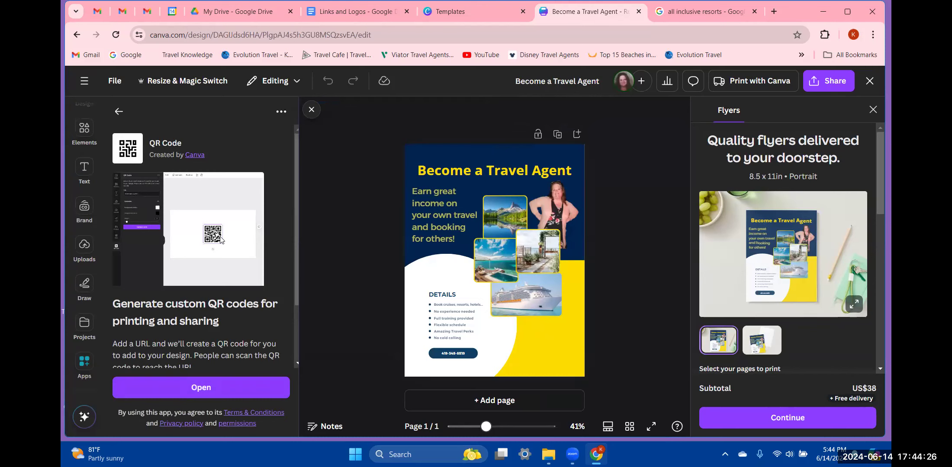
pyautogui.scroll(-1, 220, 239)
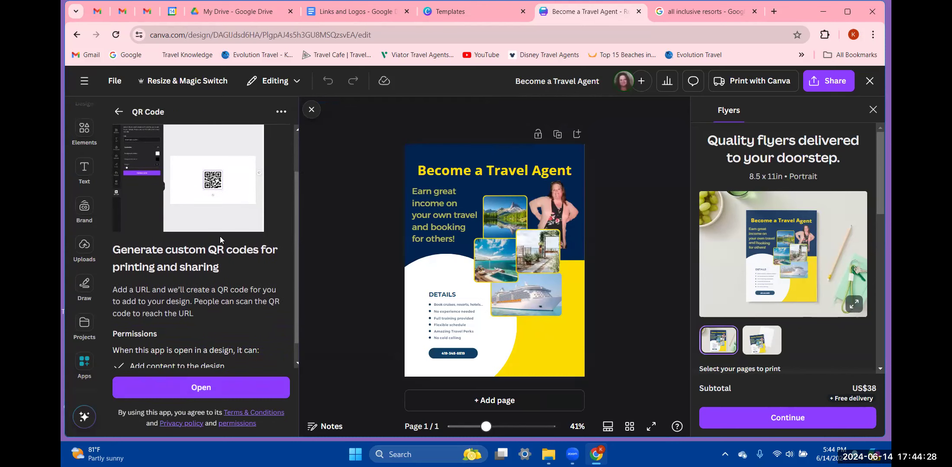
pyautogui.scroll(1, 220, 237)
pyautogui.click(214, 386)
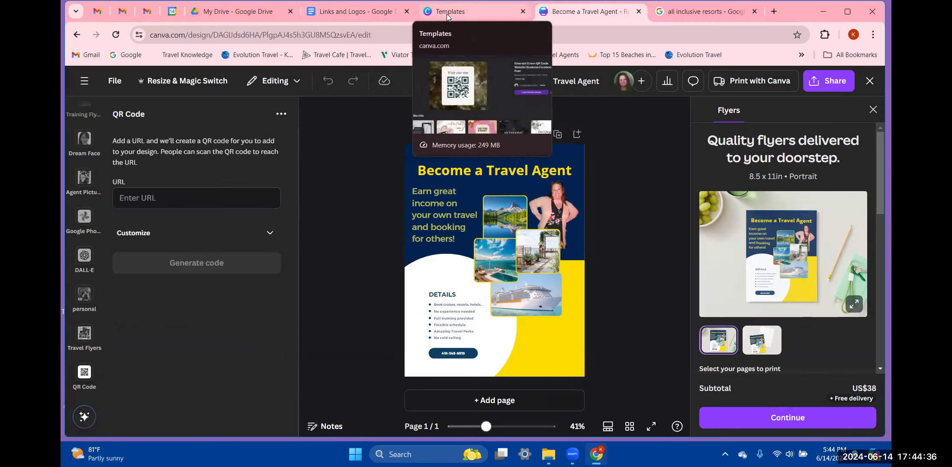
# Step: Switch to the Links and Logos Google Doc and copy the Calendly scheduling link near its beginning
pyautogui.click(343, 17)
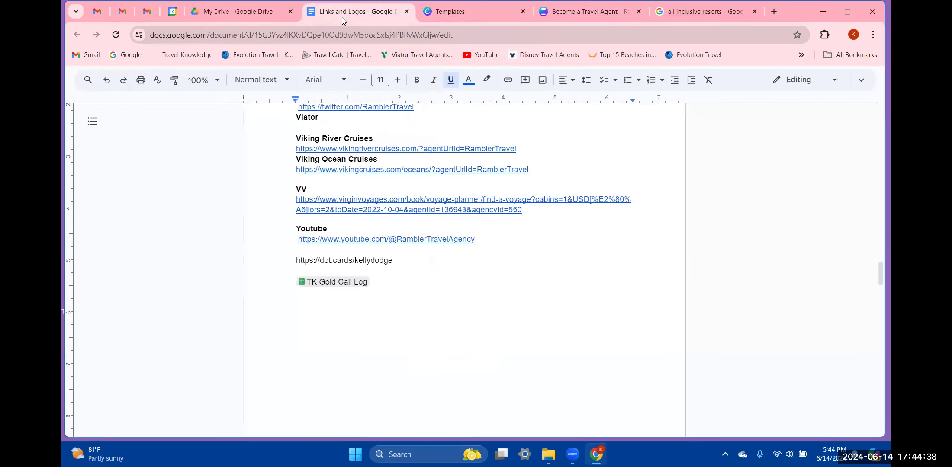
pyautogui.scroll(20, 415, 264)
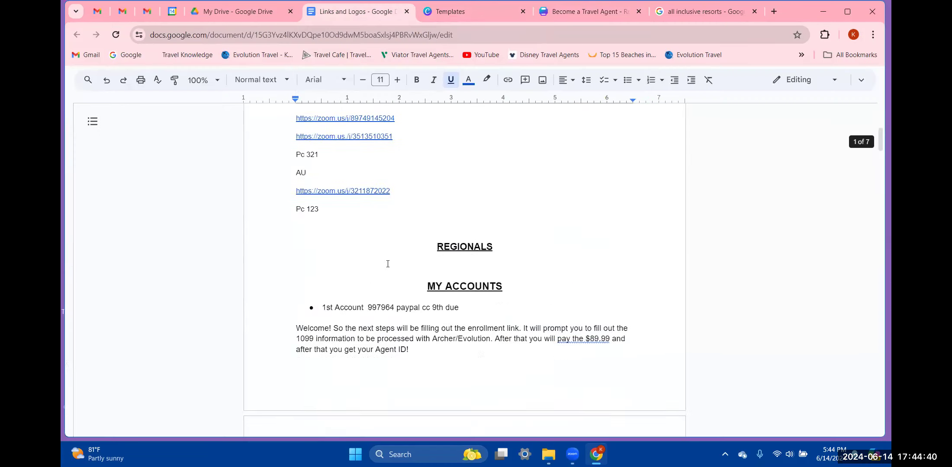
pyautogui.click(500, 198)
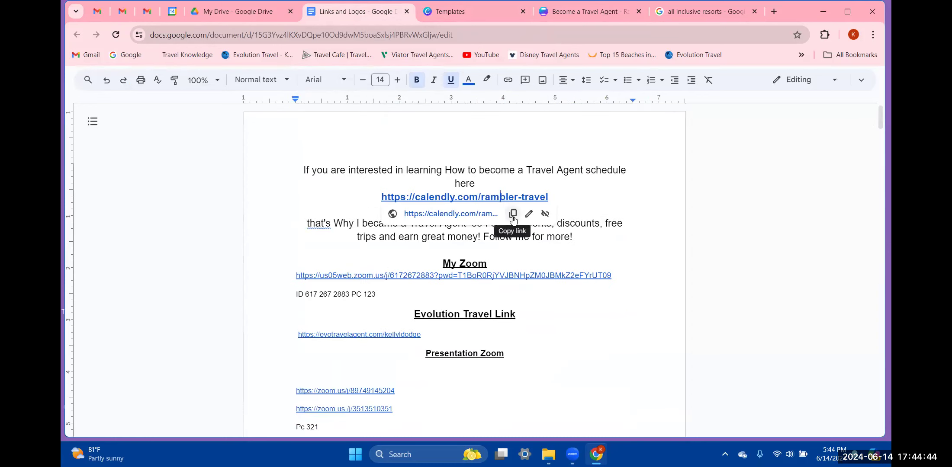
pyautogui.click(513, 214)
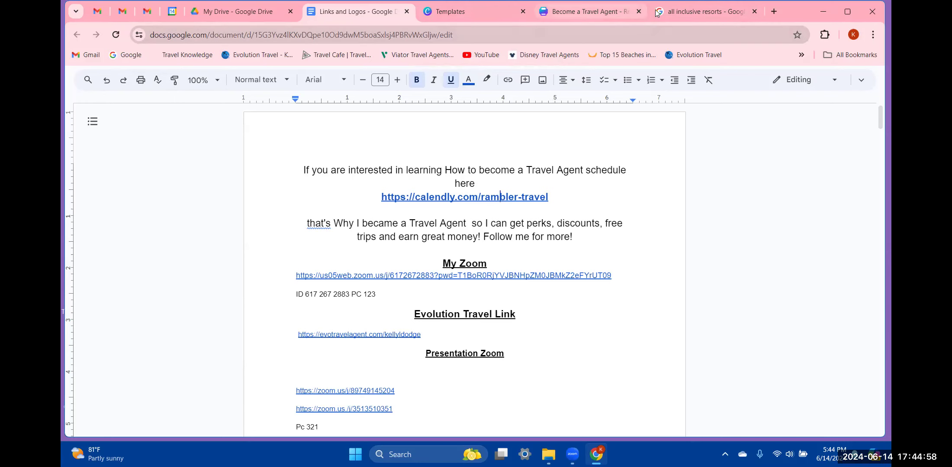
pyautogui.click(577, 19)
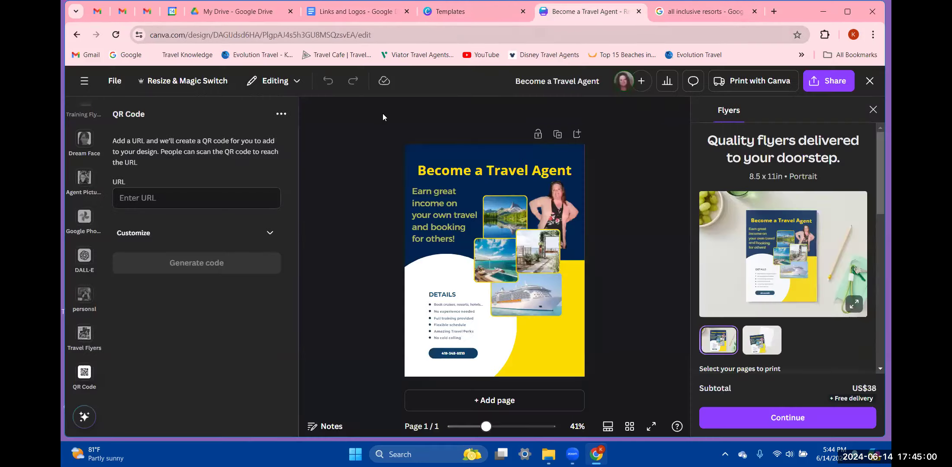
pyautogui.click(146, 202)
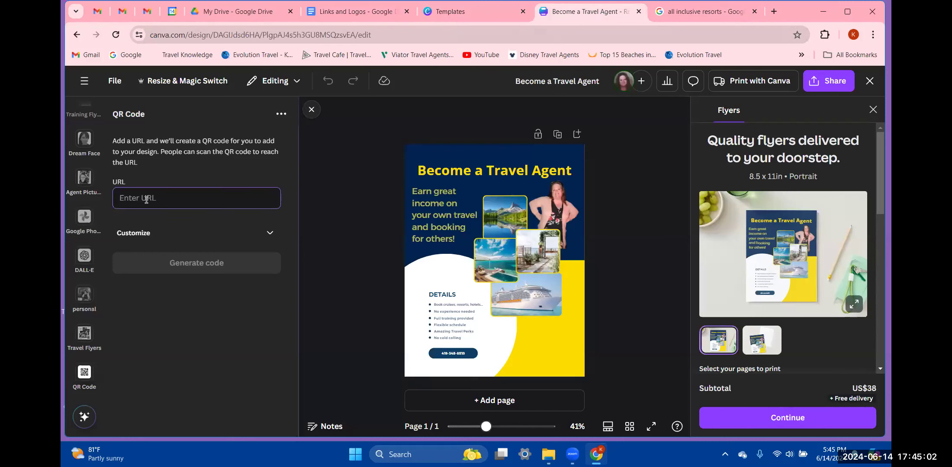
pyautogui.hotkey('ctrl', 'v')
pyautogui.click(189, 262)
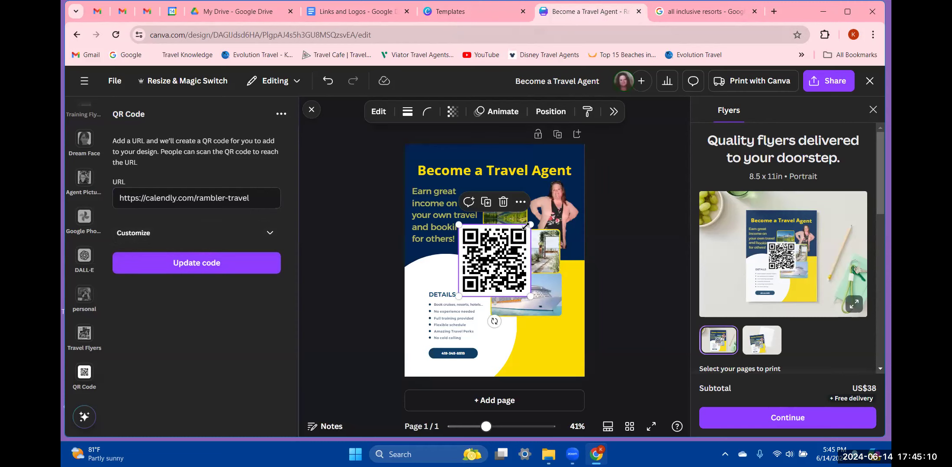
pyautogui.moveTo(460, 223); pyautogui.dragTo(501, 341)
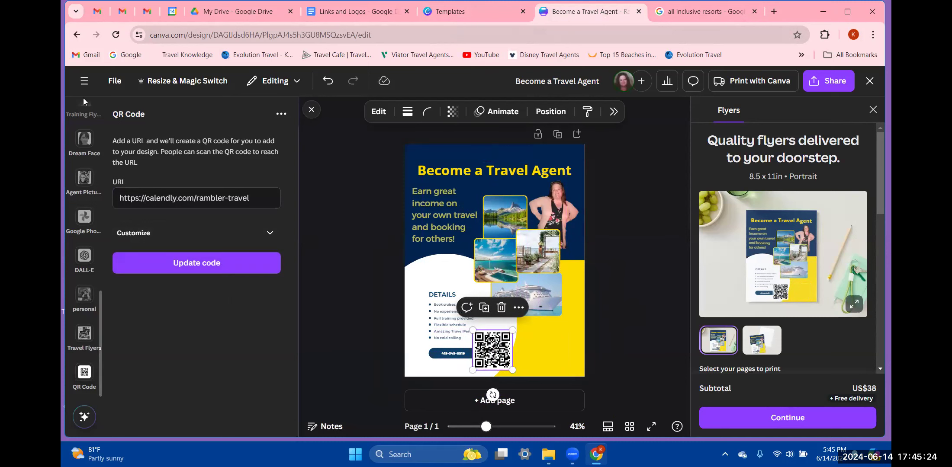
# Step: Return to the design elements and show all graphics for the "qr code generator" search
pyautogui.scroll(6, 85, 130)
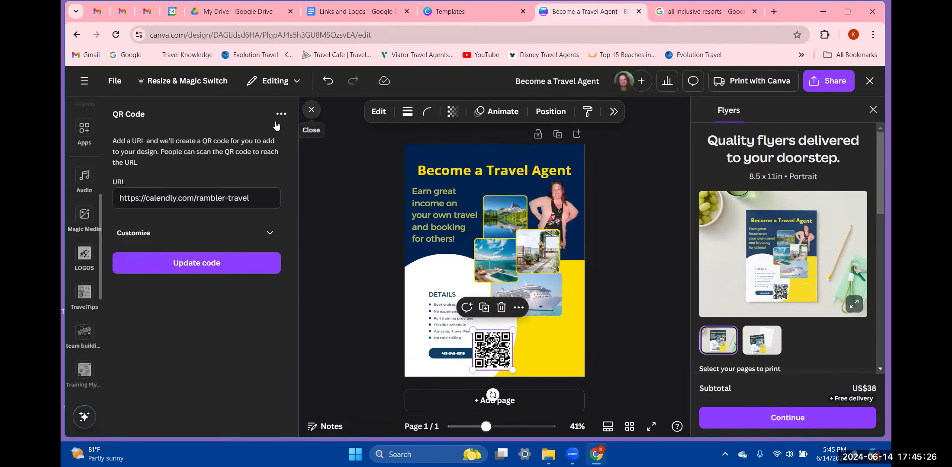
pyautogui.scroll(5, 85, 164)
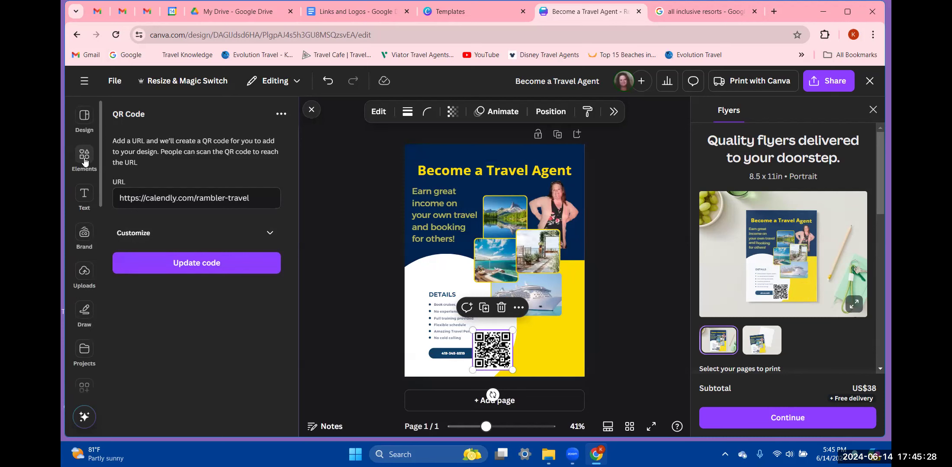
pyautogui.click(85, 157)
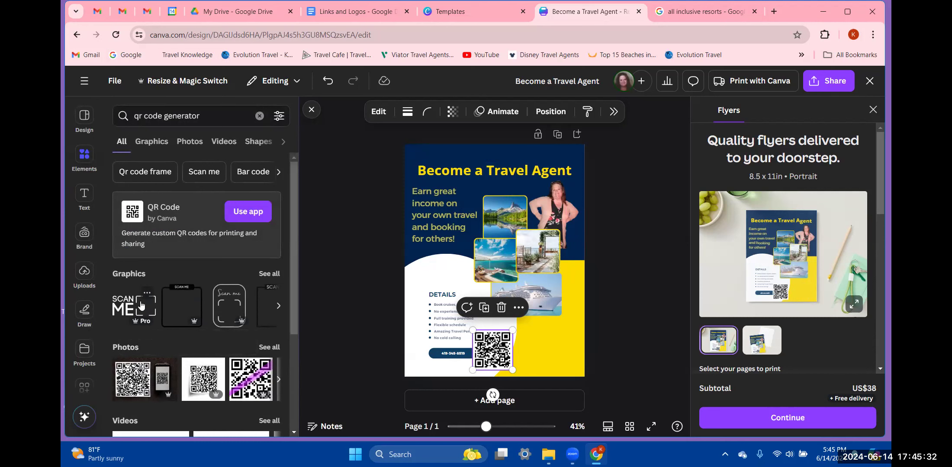
pyautogui.click(273, 275)
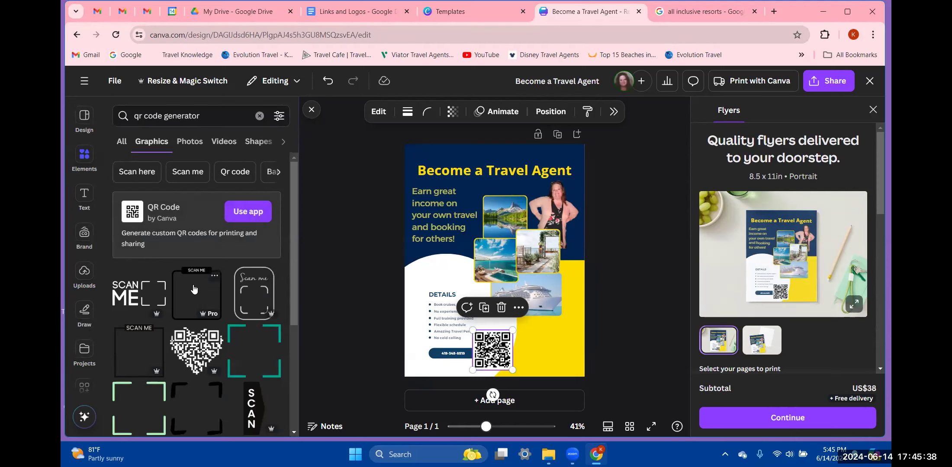
# Step: Add the yellow arrow-shaped "SCAN ME!" graphic and place it beside the QR code near the flyer's lower edge
pyautogui.scroll(-3, 194, 289)
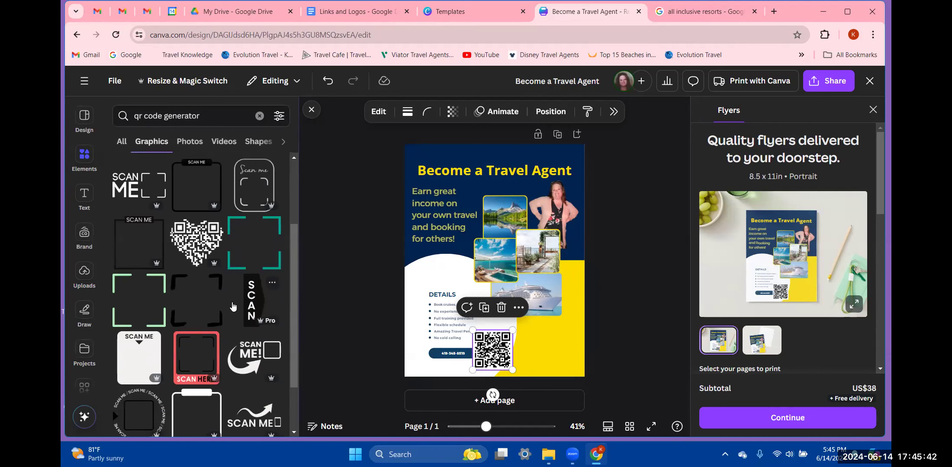
pyautogui.scroll(-3, 232, 308)
pyautogui.scroll(-3, 232, 308)
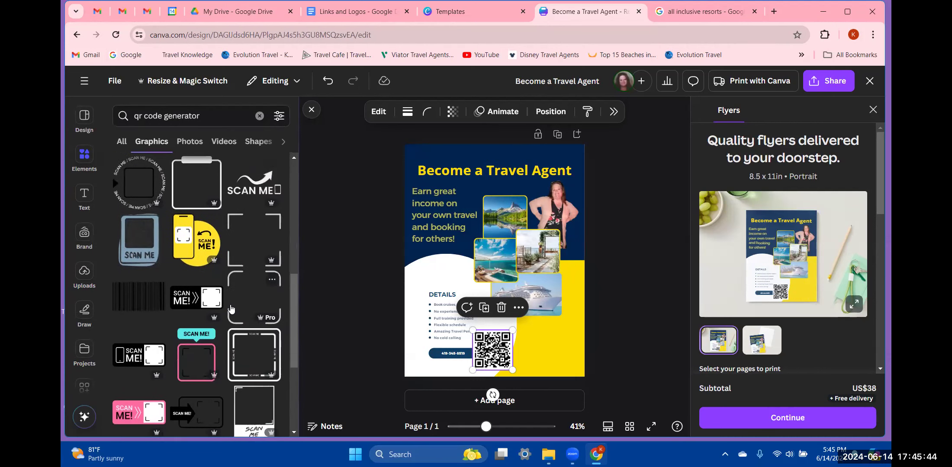
pyautogui.scroll(-4, 231, 308)
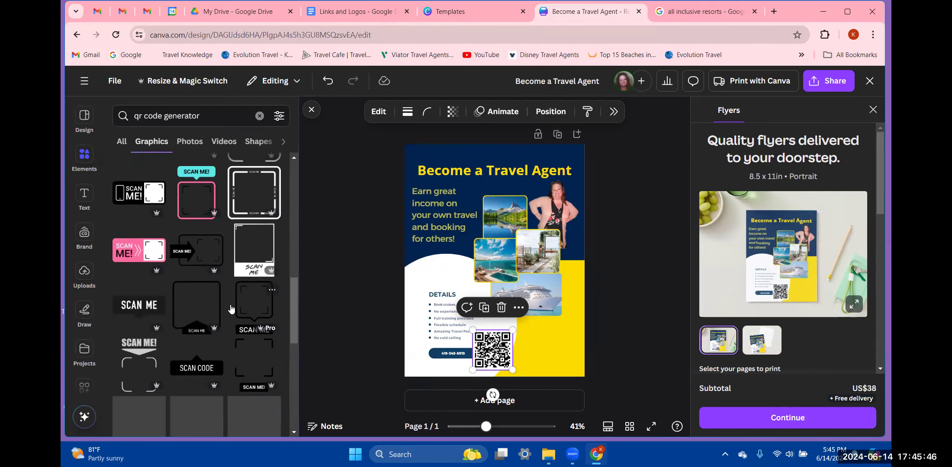
pyautogui.scroll(-3, 232, 308)
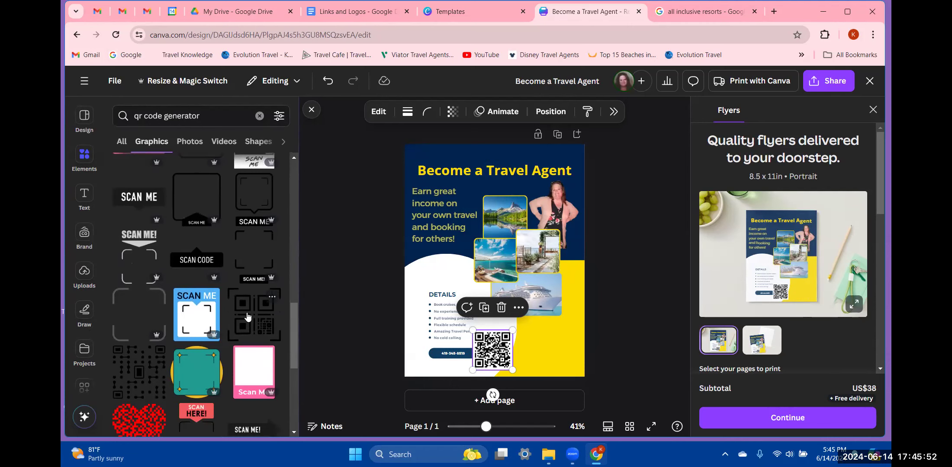
pyautogui.scroll(-3, 248, 318)
pyautogui.scroll(-3, 248, 317)
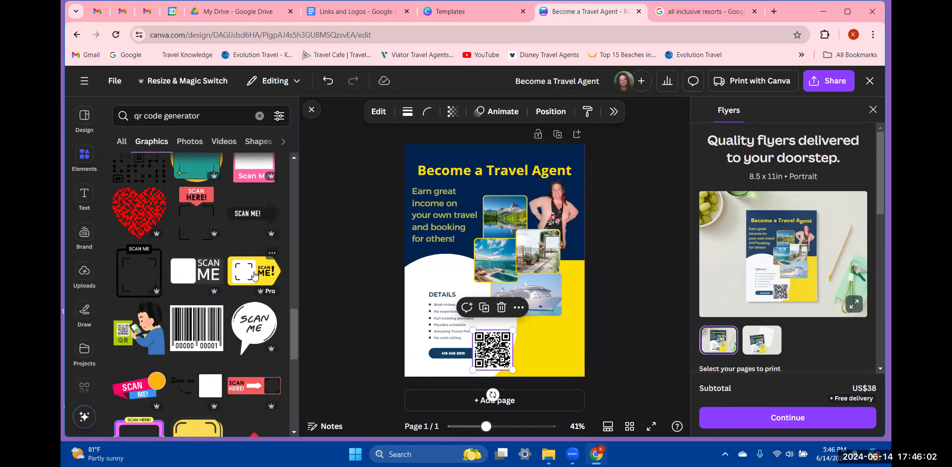
pyautogui.click(255, 275)
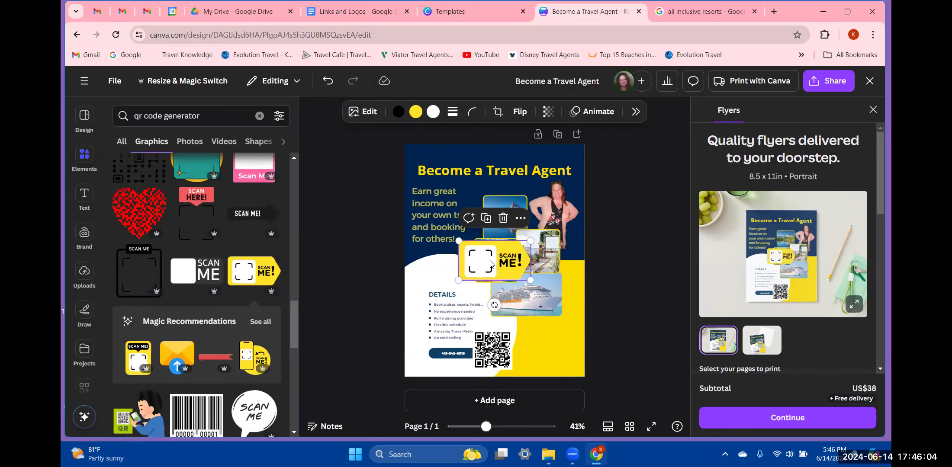
pyautogui.moveTo(497, 267); pyautogui.dragTo(541, 353)
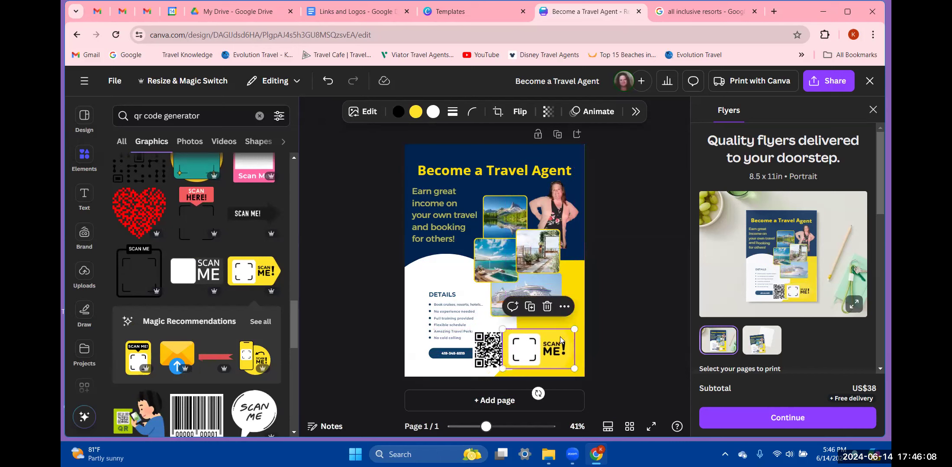
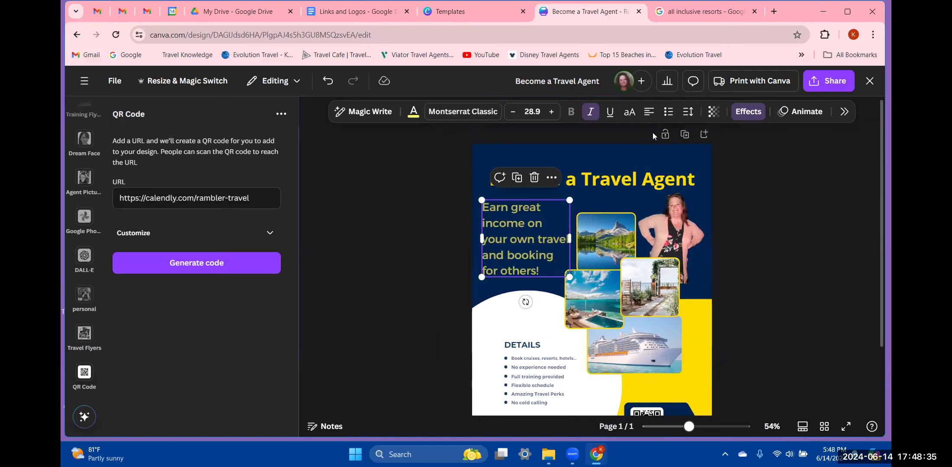
# Step: Try the Shadow effect on the "Earn great income" text and set its style back to Lift
pyautogui.click(744, 111)
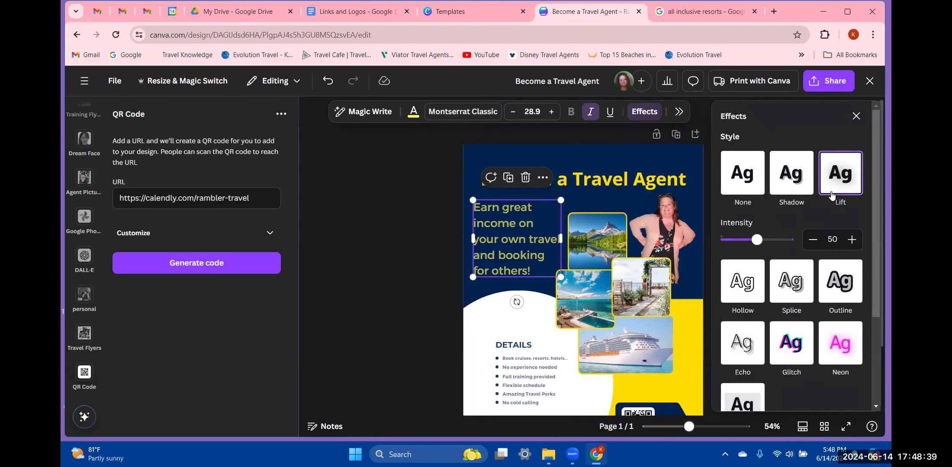
pyautogui.click(803, 183)
pyautogui.click(760, 182)
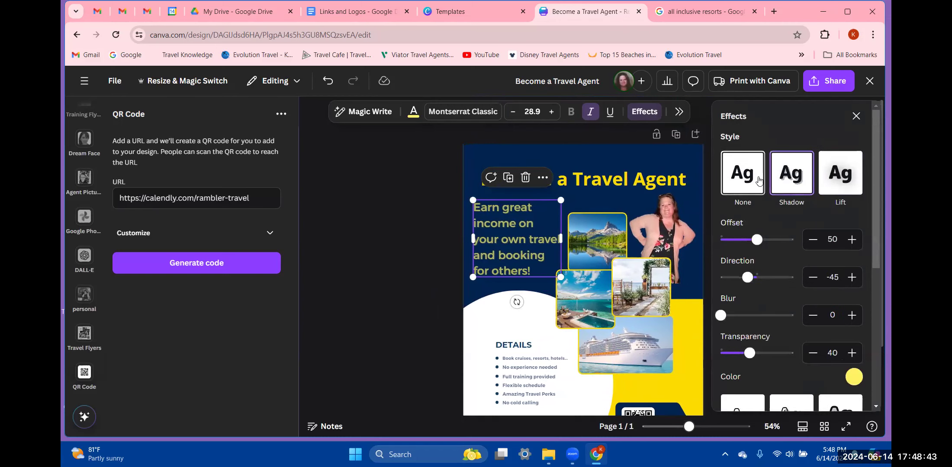
pyautogui.click(844, 181)
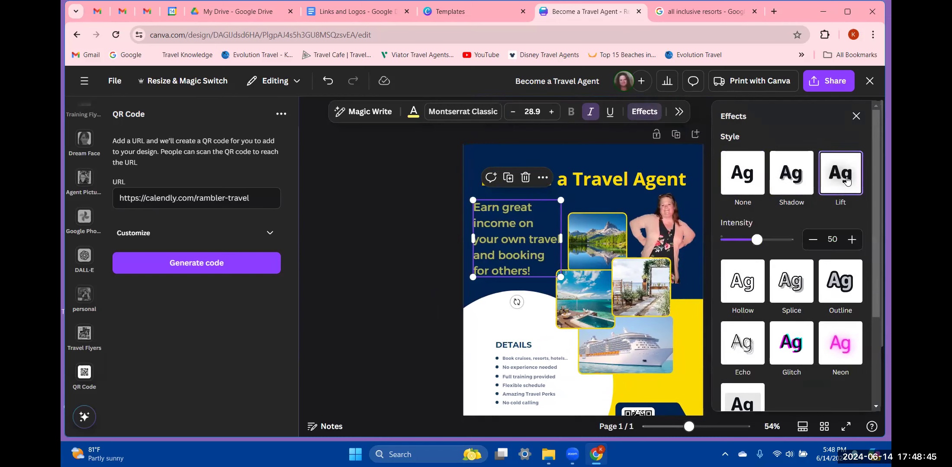
# Step: Try the Hollow, Splice and Neon effects on the "Earn great income" text and apply the Outline effect
pyautogui.click(742, 282)
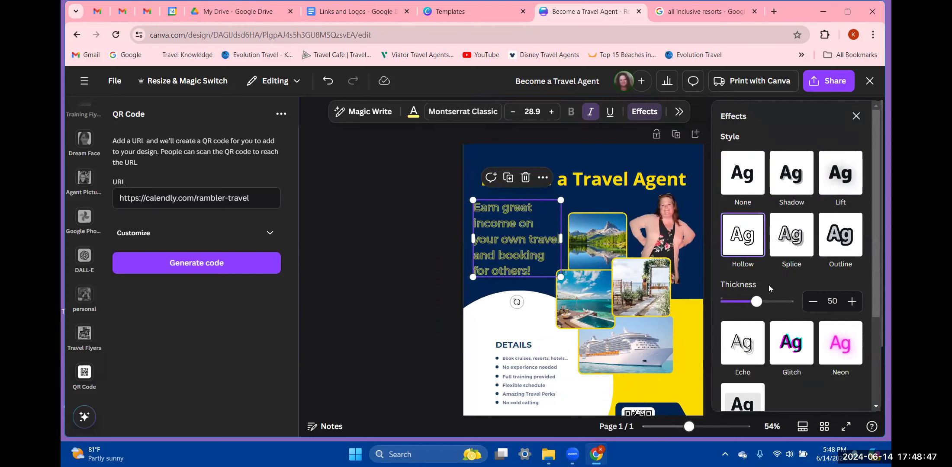
pyautogui.click(804, 247)
pyautogui.click(834, 246)
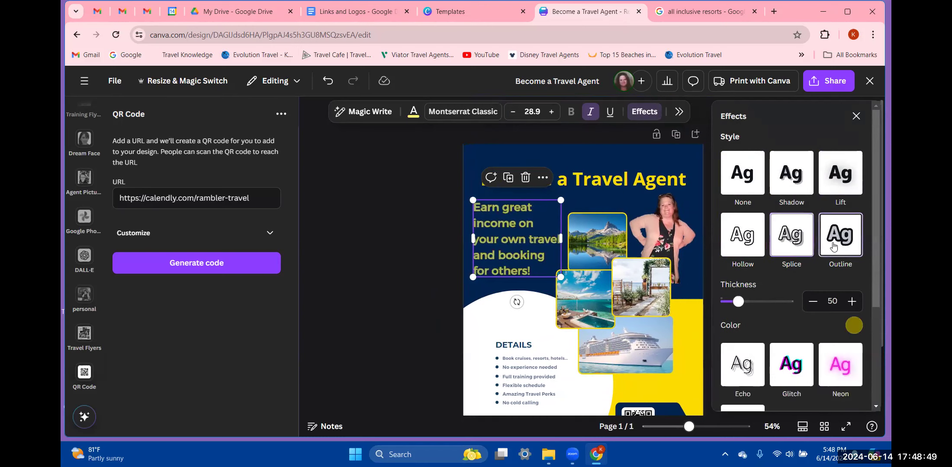
pyautogui.scroll(-1, 832, 272)
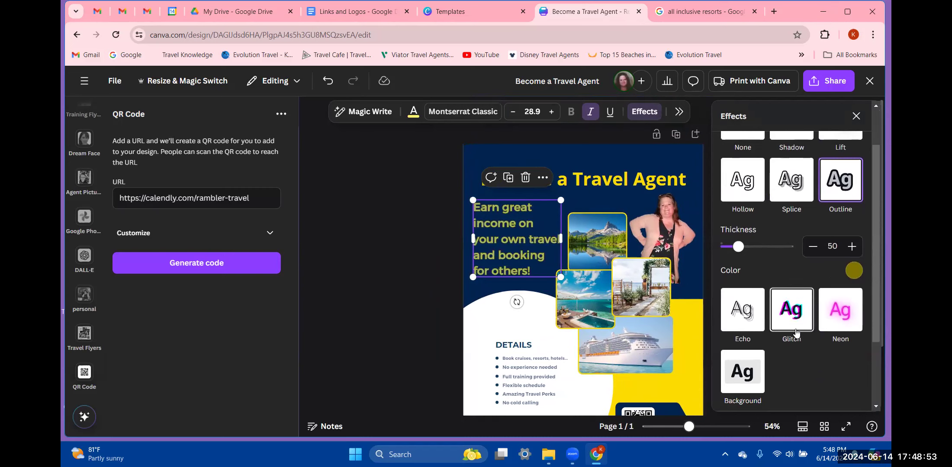
pyautogui.click(840, 317)
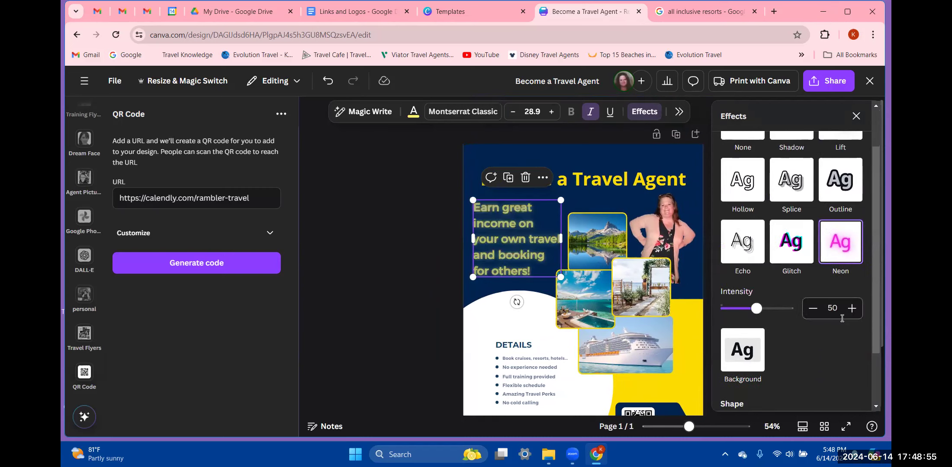
pyautogui.click(849, 191)
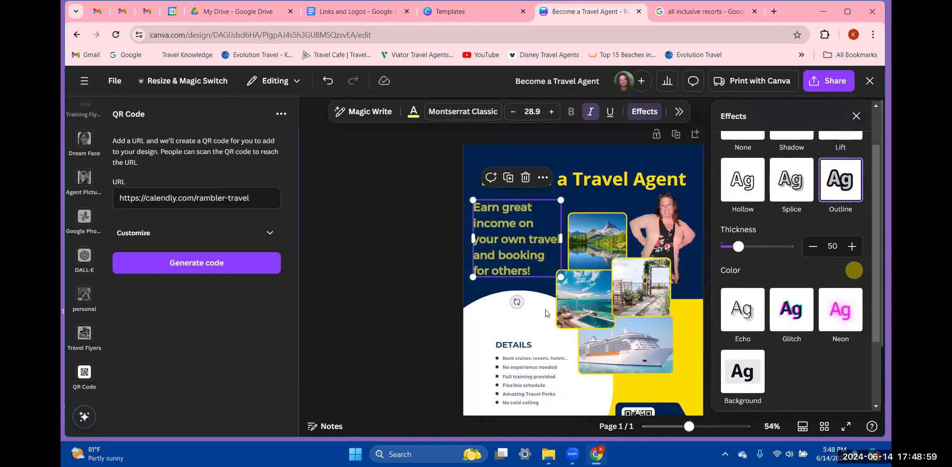
pyautogui.click(394, 310)
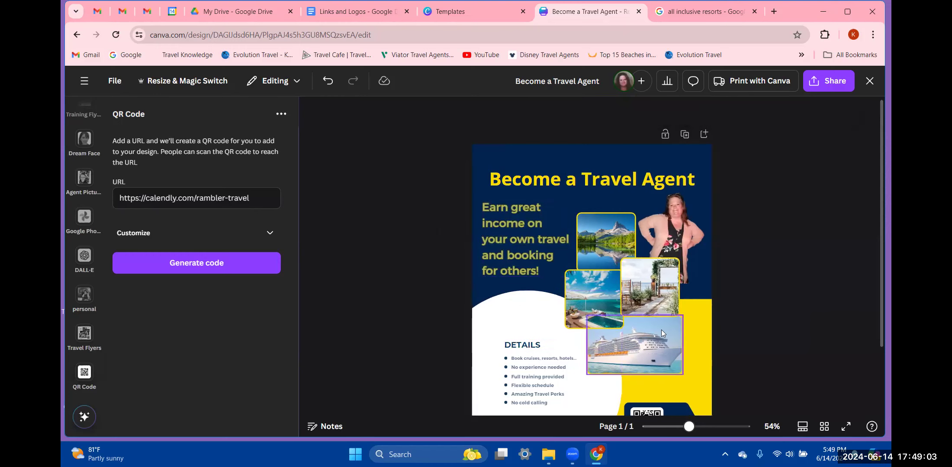
# Step: Review the whole flyer from the title and photos down to the details, phone number and QR code
pyautogui.scroll(-3, 723, 339)
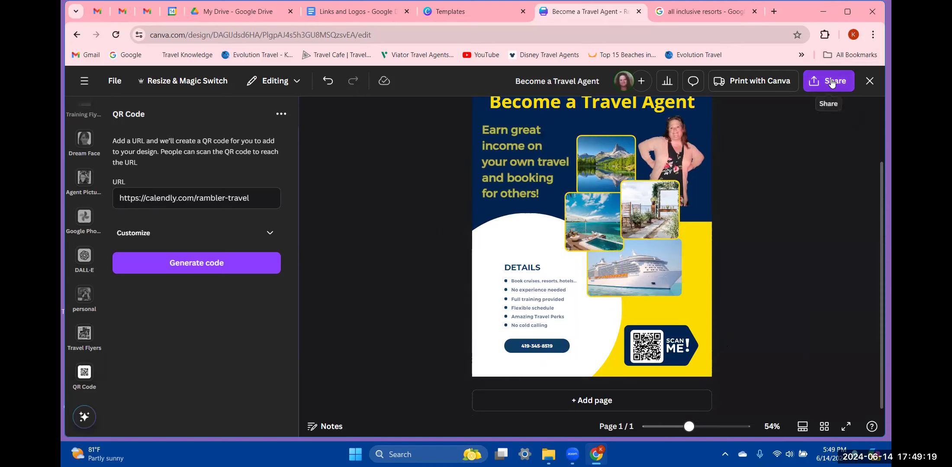
pyautogui.scroll(3, 707, 279)
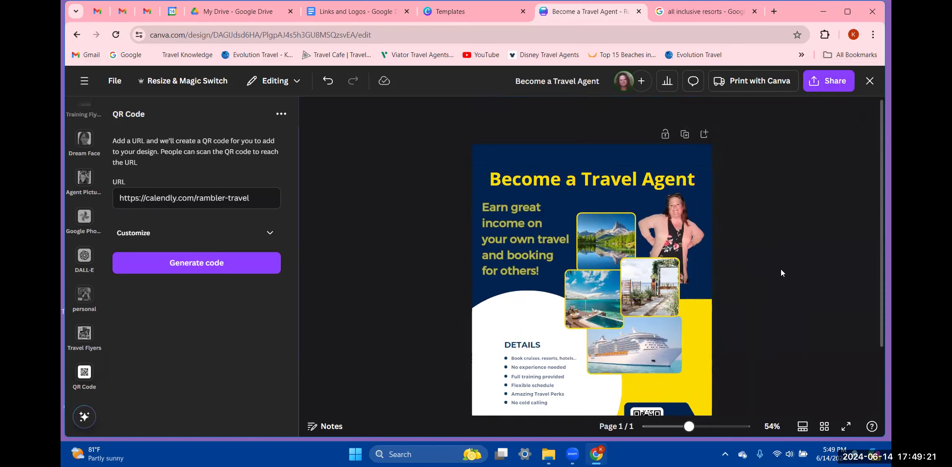
pyautogui.scroll(-1, 781, 270)
pyautogui.scroll(1, 781, 270)
pyautogui.scroll(-3, 671, 311)
pyautogui.scroll(3, 671, 311)
pyautogui.scroll(-3, 530, 368)
pyautogui.scroll(3, 628, 148)
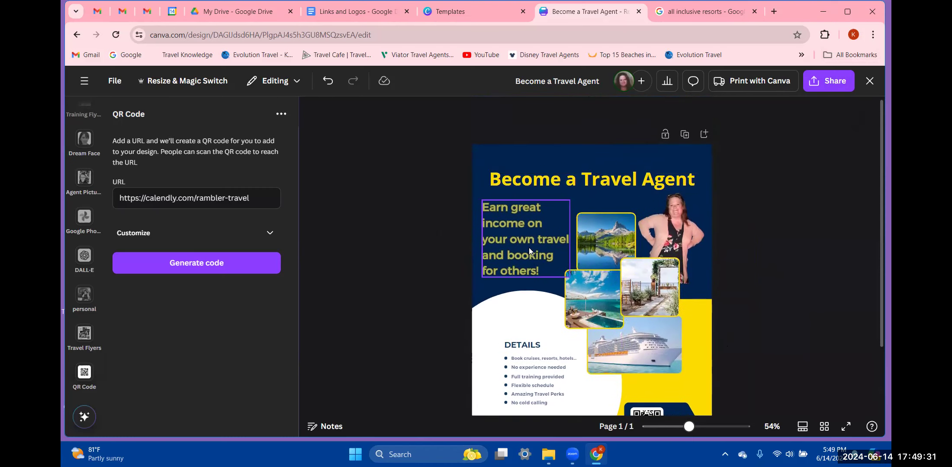
pyautogui.scroll(-3, 529, 247)
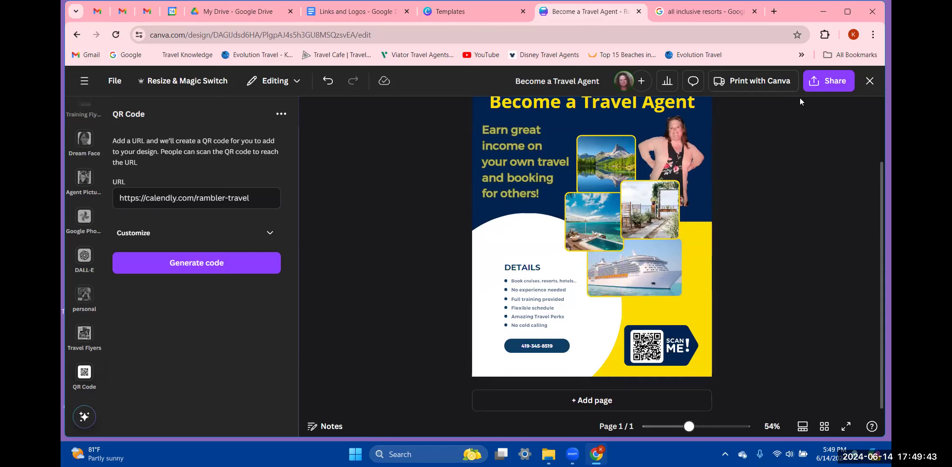
# Step: Open the flyer's sharing options and show the full list of publishing options
pyautogui.click(834, 81)
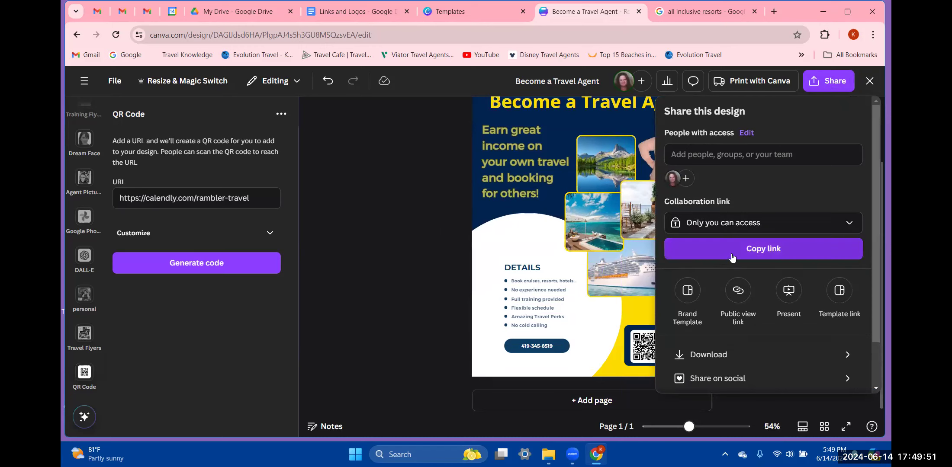
pyautogui.scroll(-2, 722, 303)
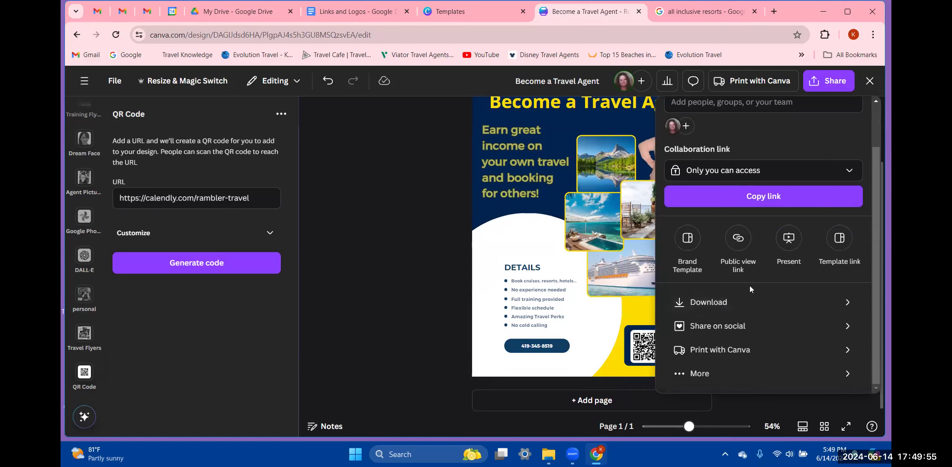
pyautogui.scroll(2, 747, 286)
pyautogui.scroll(-2, 748, 286)
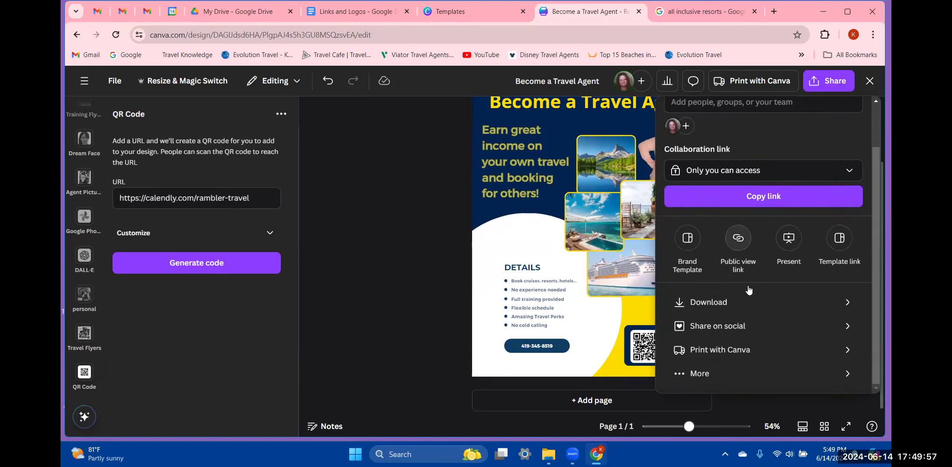
pyautogui.click(692, 382)
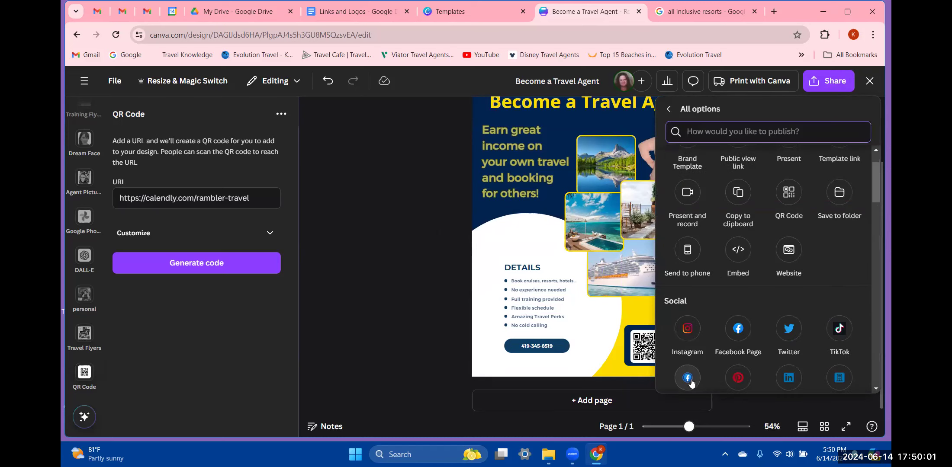
# Step: Look through the Share, Social, Save, Messaging, Design and other publishing options, and return to the main sharing options
pyautogui.scroll(2, 756, 314)
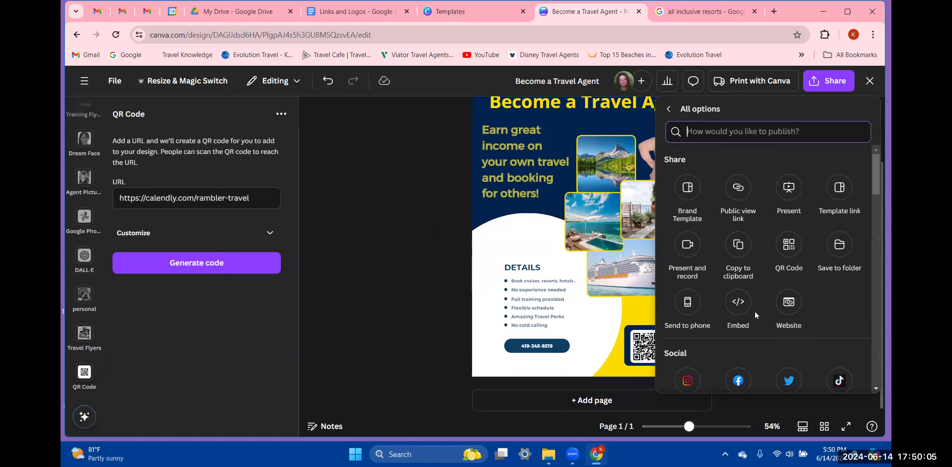
pyautogui.scroll(-3, 755, 312)
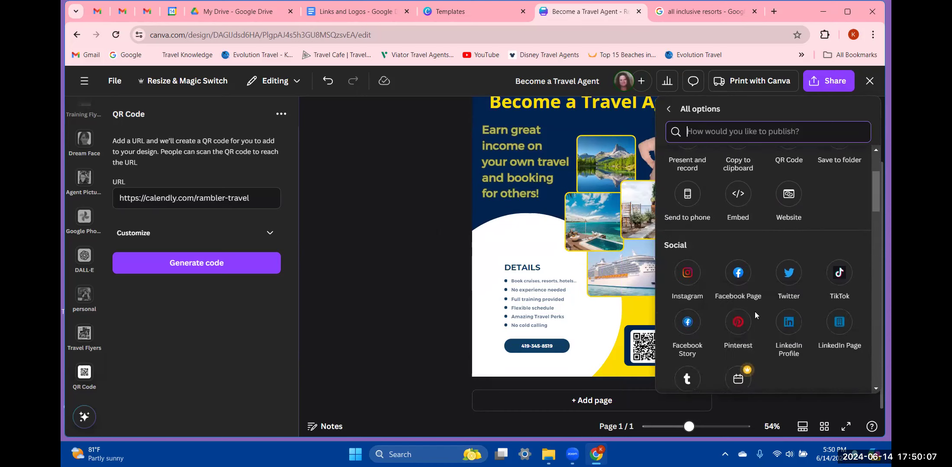
pyautogui.scroll(-5, 755, 311)
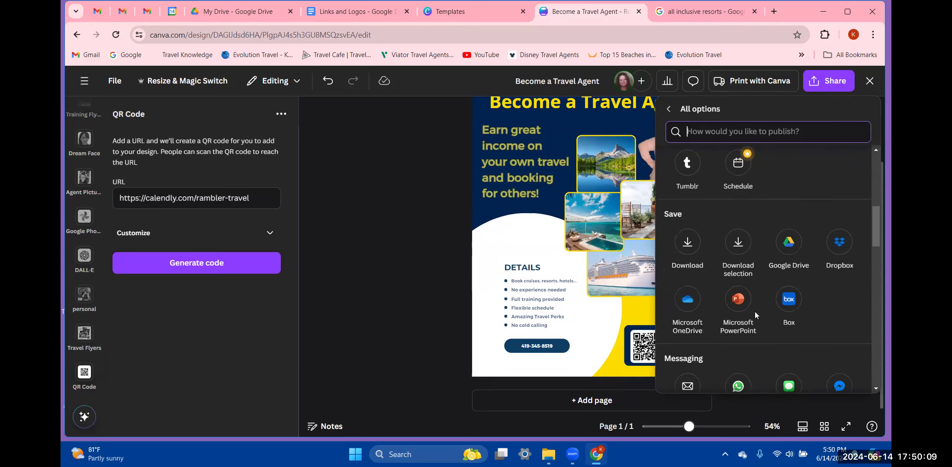
pyautogui.scroll(-3, 755, 312)
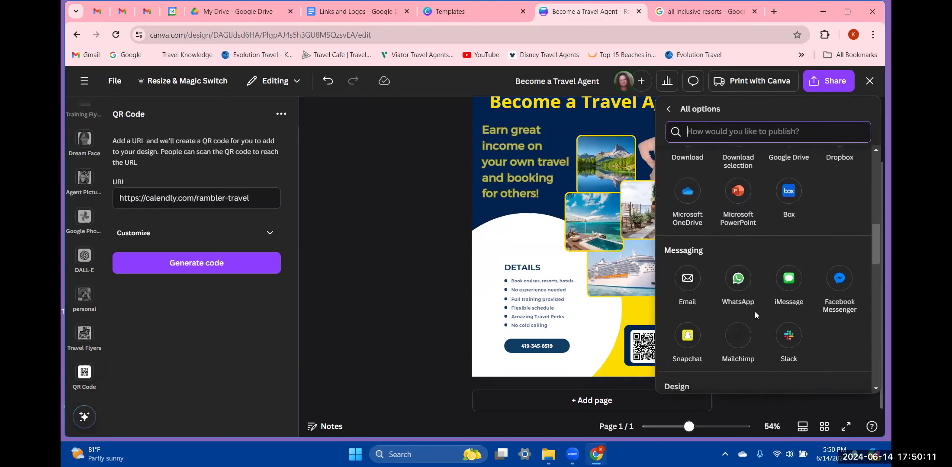
pyautogui.scroll(-4, 755, 311)
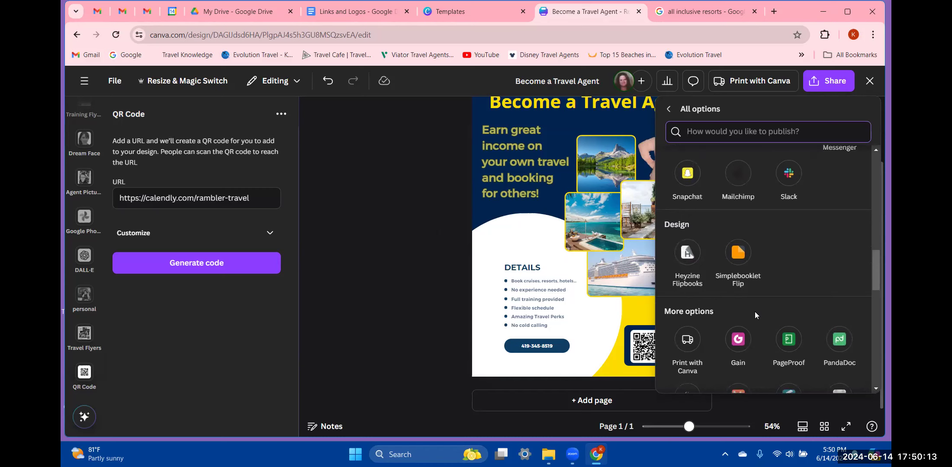
pyautogui.scroll(-5, 755, 311)
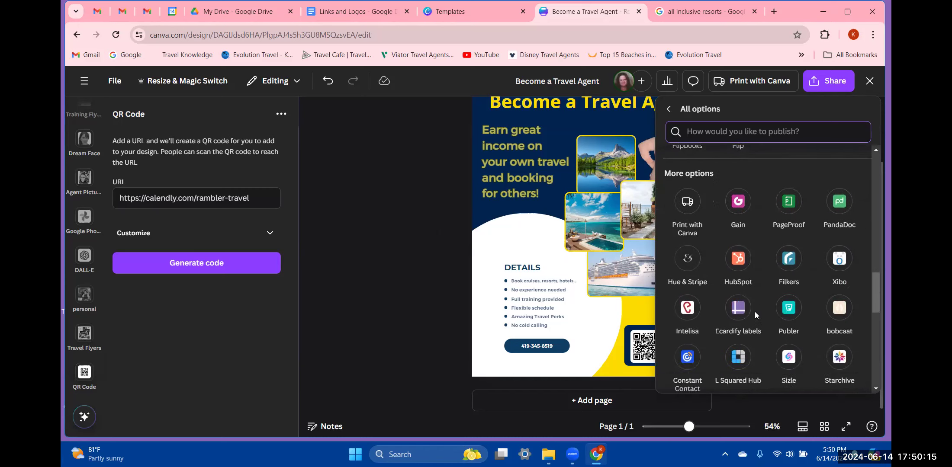
pyautogui.scroll(-7, 756, 312)
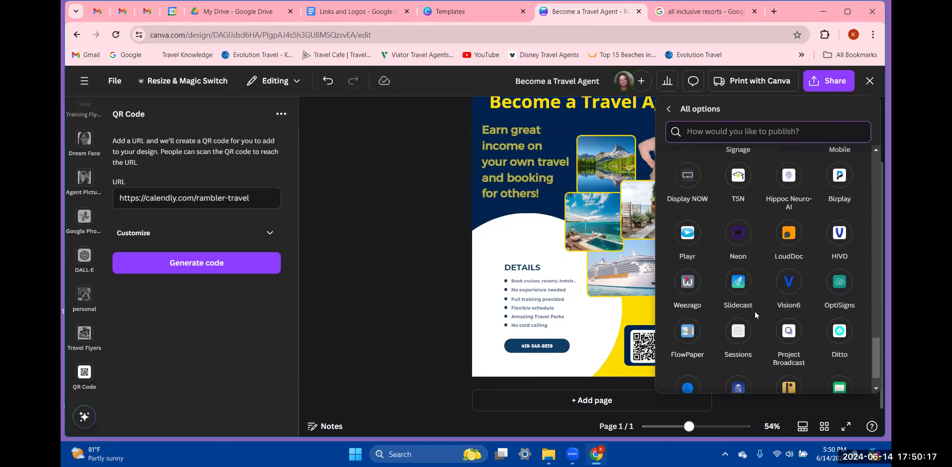
pyautogui.scroll(7, 756, 312)
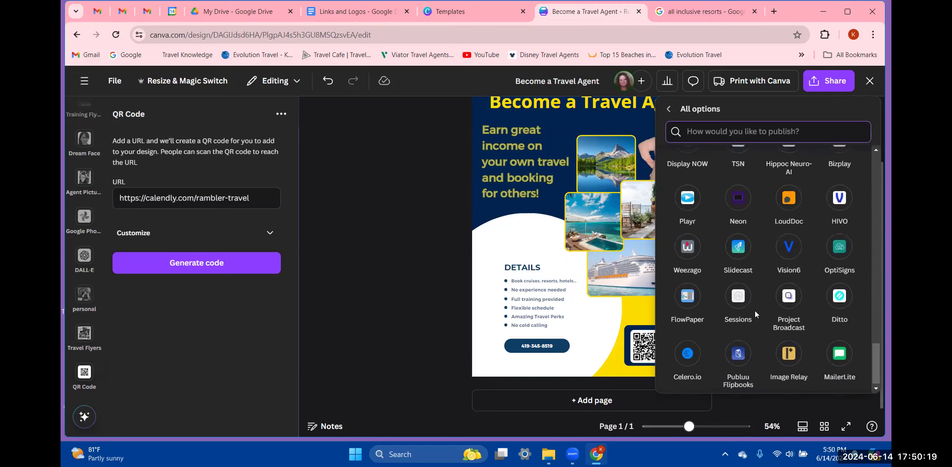
pyautogui.scroll(4, 755, 310)
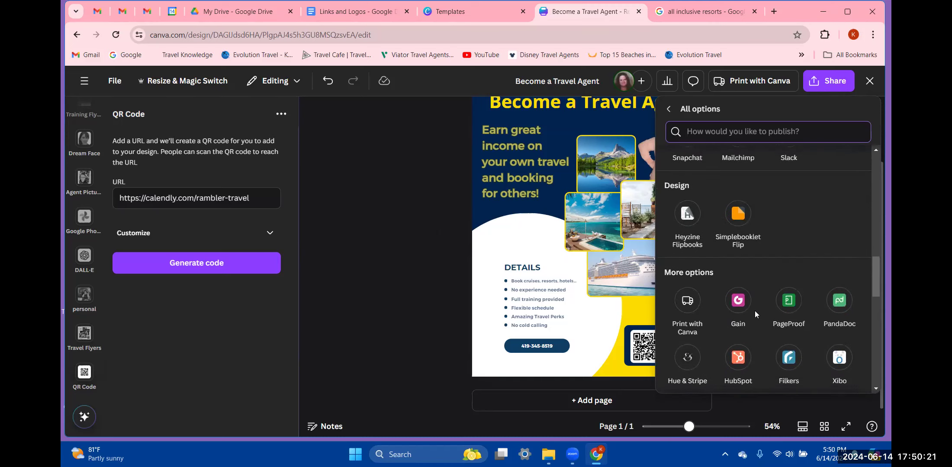
pyautogui.scroll(3, 755, 311)
pyautogui.scroll(3, 755, 311)
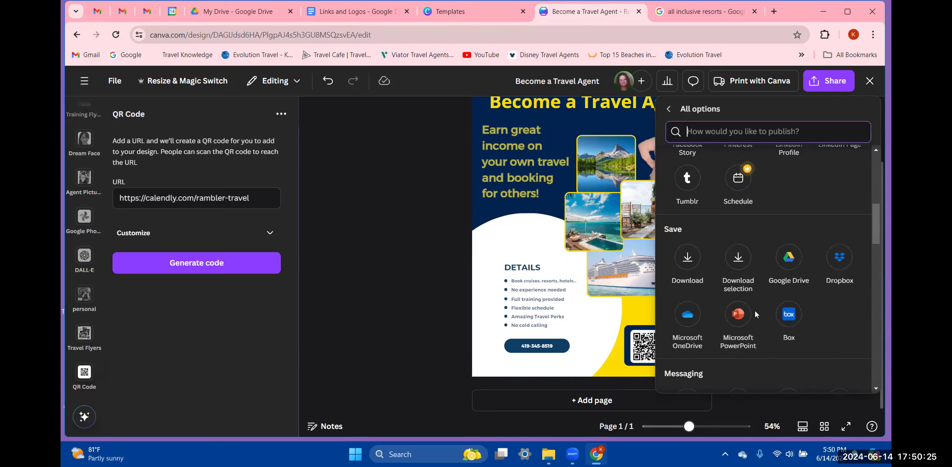
pyautogui.scroll(1, 755, 310)
pyautogui.scroll(4, 755, 311)
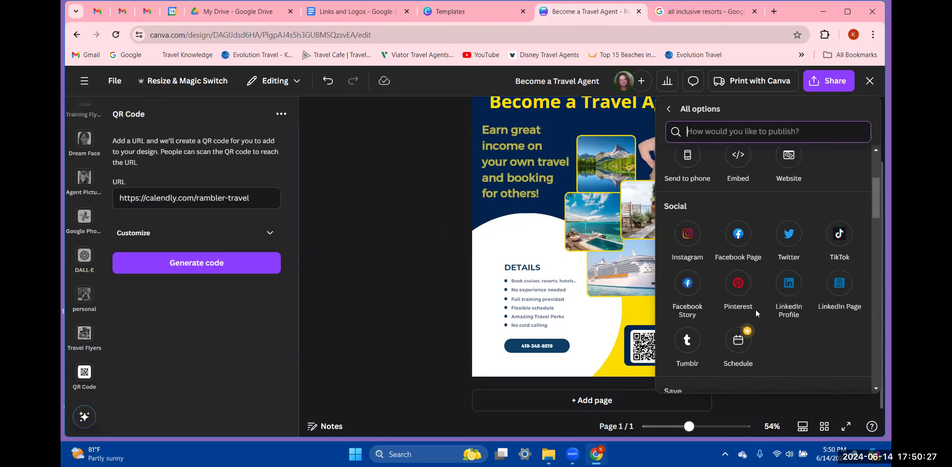
pyautogui.scroll(2, 755, 311)
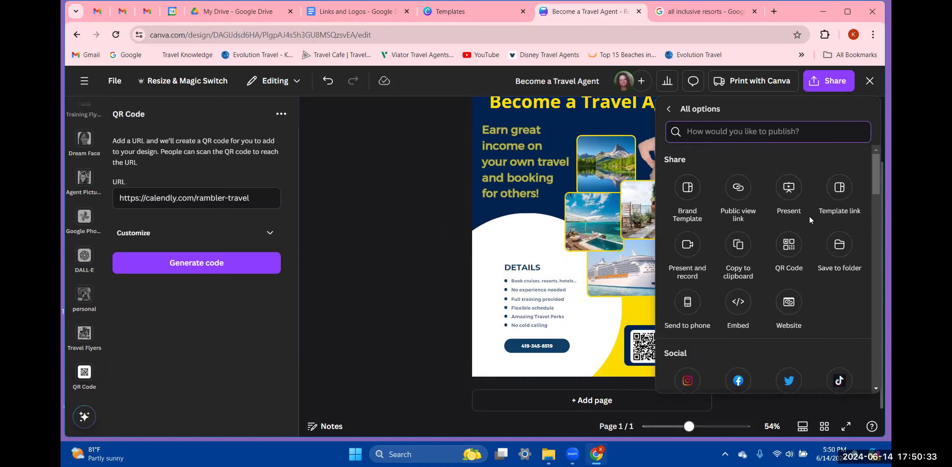
pyautogui.scroll(-5, 794, 191)
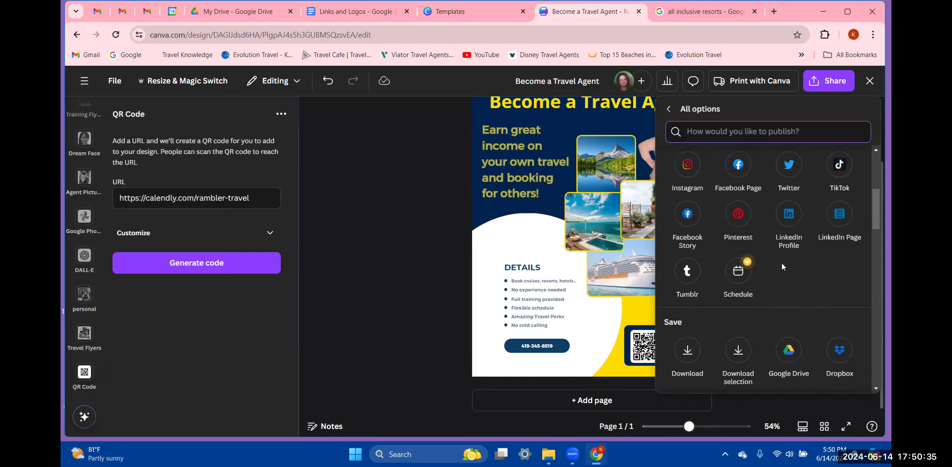
pyautogui.scroll(5, 782, 263)
pyautogui.click(668, 111)
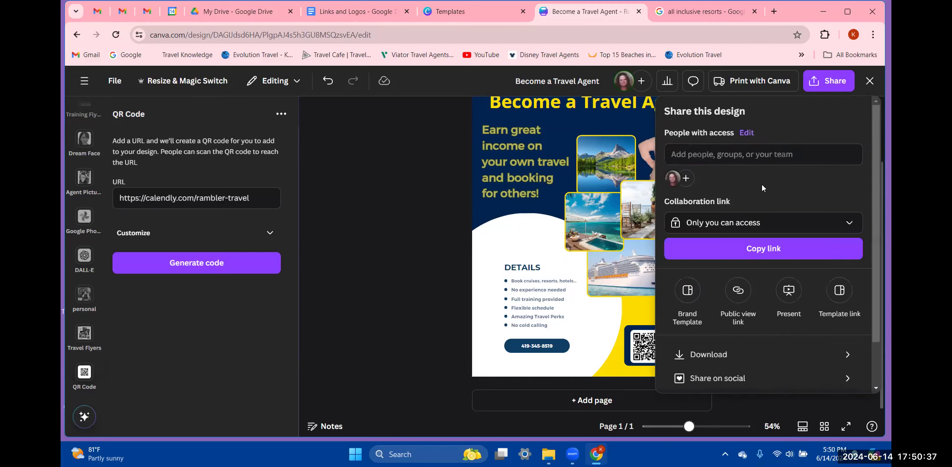
# Step: Download the flyer as a PNG and save it as "Become a Travel Agent" in the Downloads folder
pyautogui.scroll(-2, 762, 203)
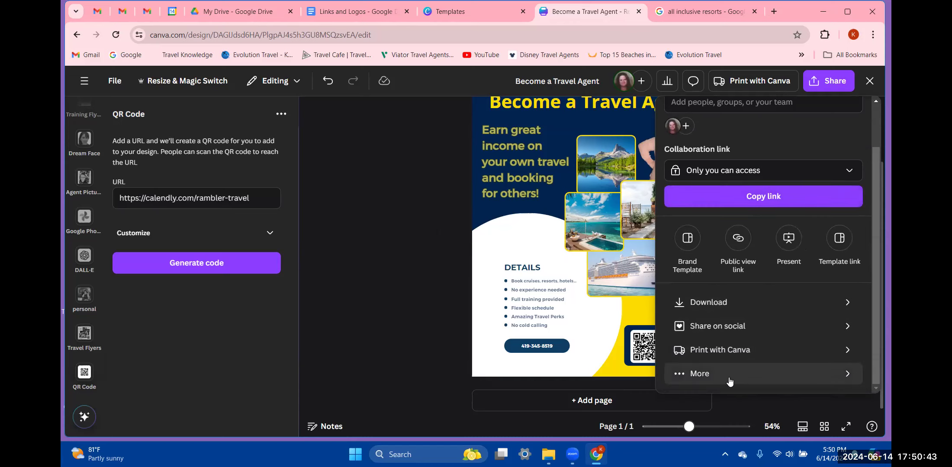
pyautogui.click(724, 303)
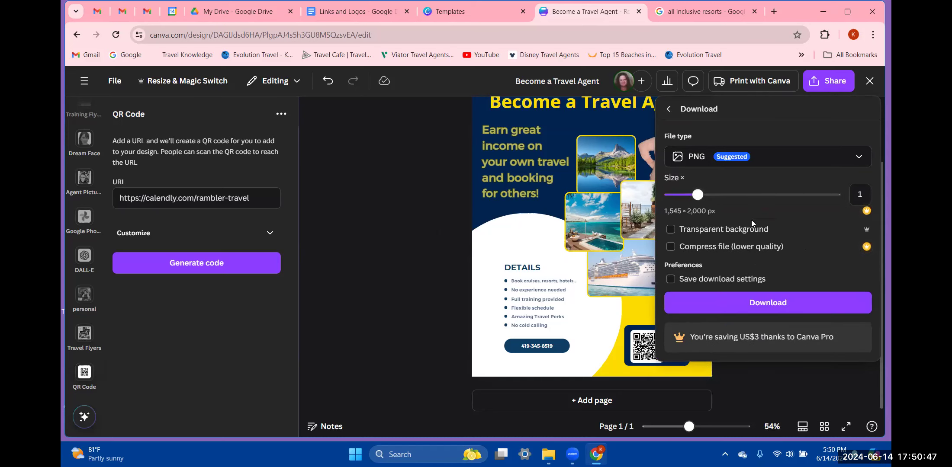
pyautogui.click(743, 281)
pyautogui.click(723, 283)
pyautogui.click(766, 231)
pyautogui.click(762, 303)
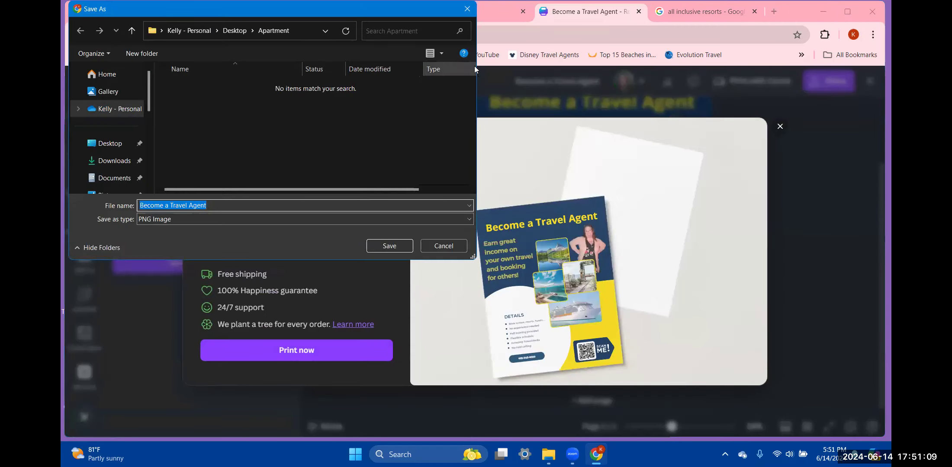
pyautogui.click(118, 164)
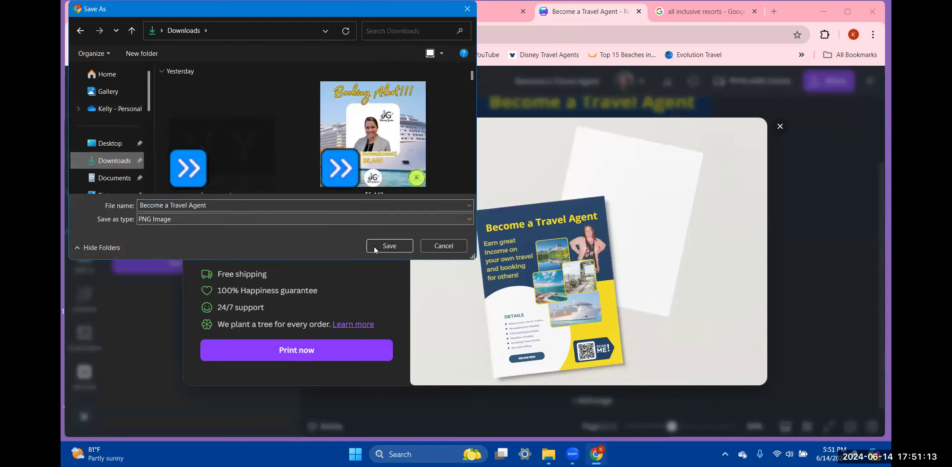
pyautogui.press('Return')
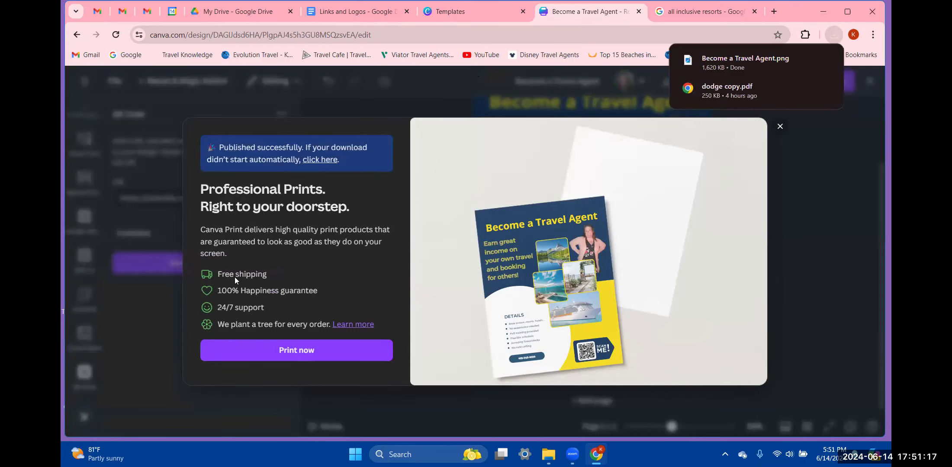
# Step: Open the flyer's professional print order, review its preview, page, paper type, finish and quantity options, and close it without ordering
pyautogui.click(253, 349)
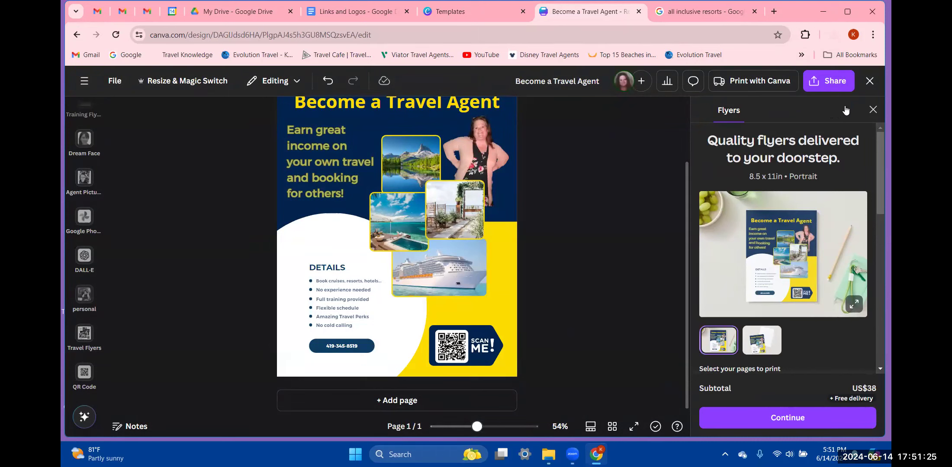
pyautogui.scroll(-4, 830, 197)
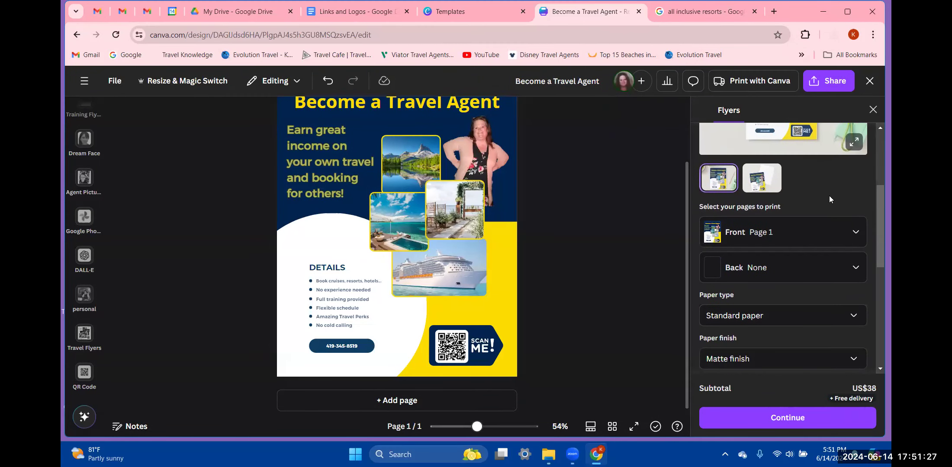
pyautogui.scroll(-5, 829, 199)
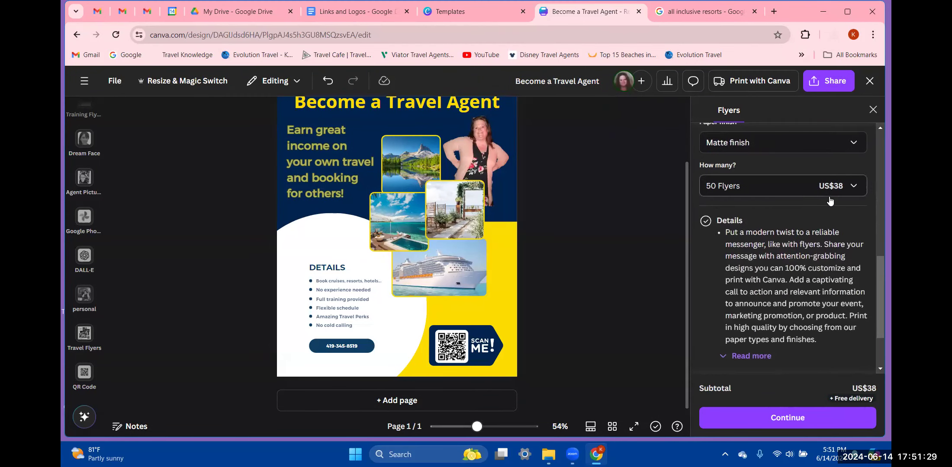
pyautogui.scroll(8, 830, 200)
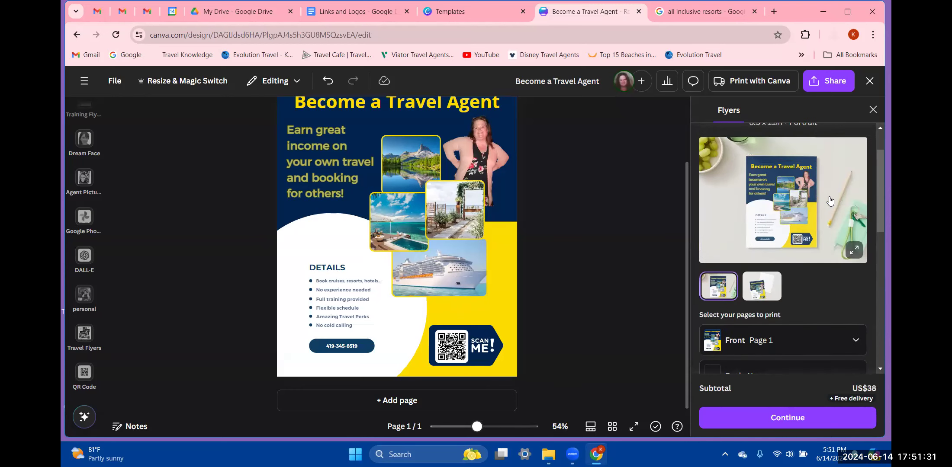
pyautogui.scroll(2, 830, 200)
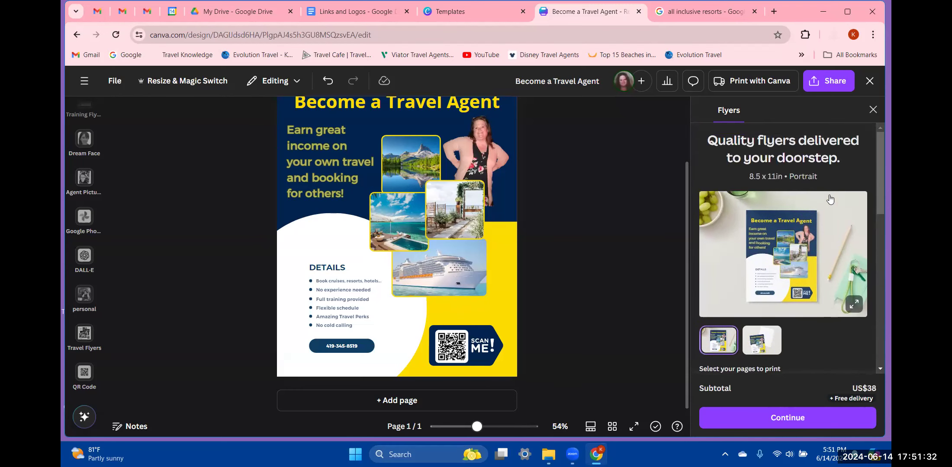
pyautogui.click(873, 110)
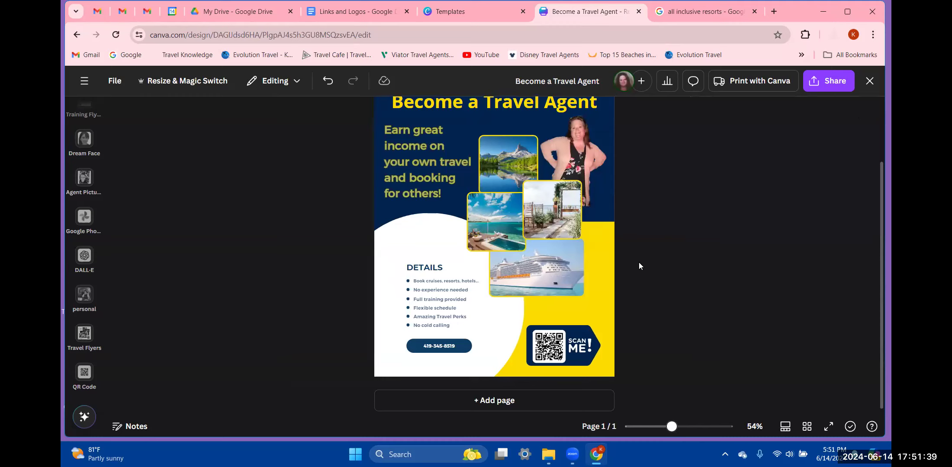
pyautogui.scroll(2, 639, 265)
pyautogui.scroll(-2, 636, 263)
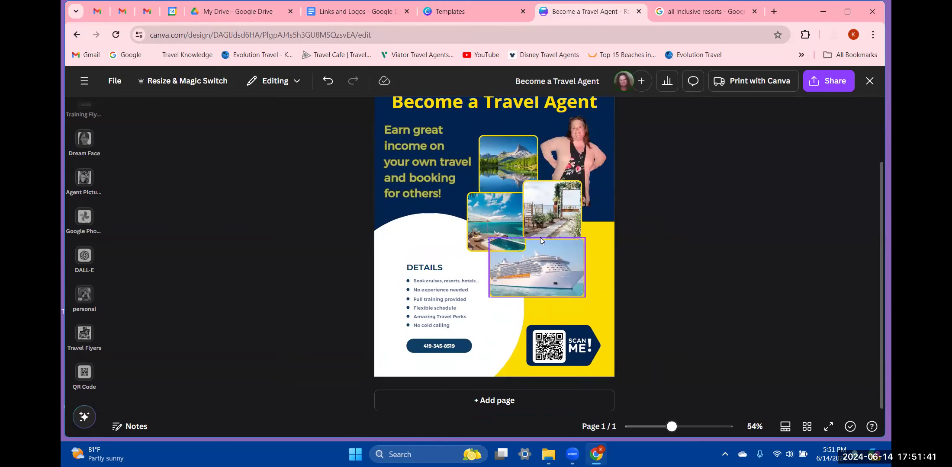
pyautogui.scroll(2, 534, 256)
pyautogui.scroll(-2, 535, 258)
pyautogui.scroll(2, 536, 258)
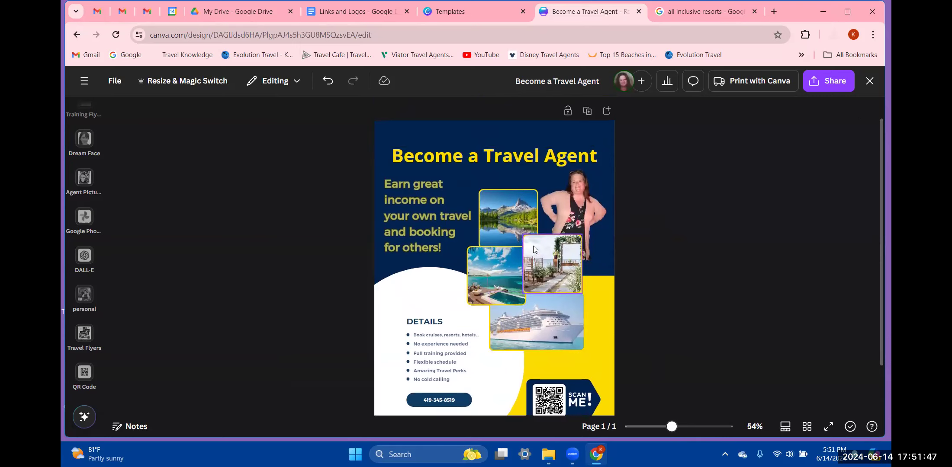
pyautogui.scroll(-2, 536, 250)
pyautogui.scroll(2, 533, 246)
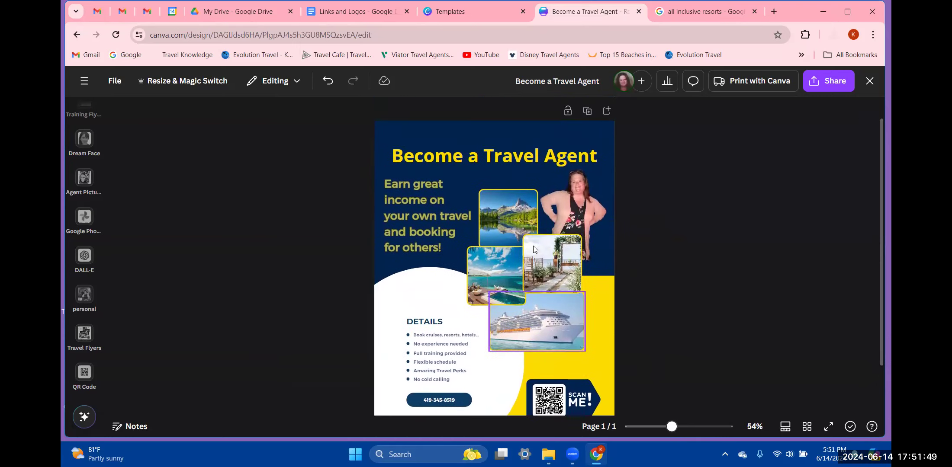